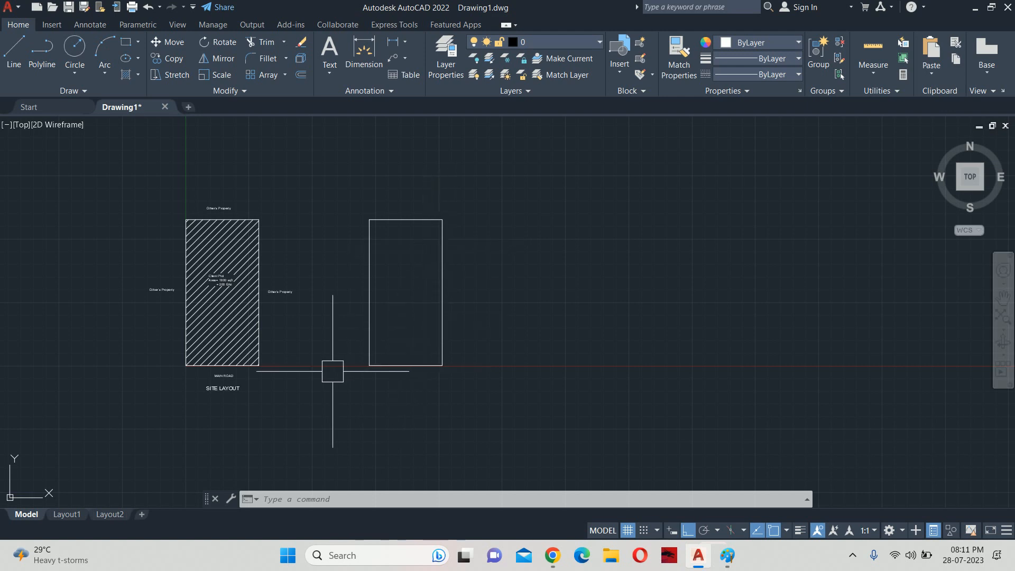
# Step: Add a linear dimension to the hatched plot's bottom edge, placing it between the edge and the MAIN ROAD text
pyautogui.scroll(4, 235, 372)
pyautogui.scroll(2, 236, 373)
pyautogui.write('dli')
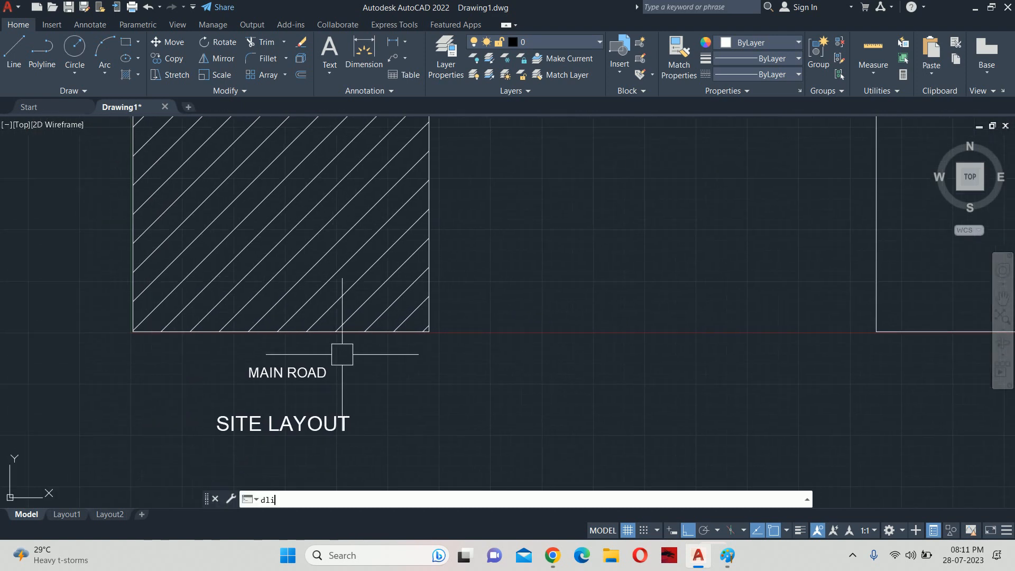
pyautogui.press('Return')
pyautogui.scroll(3, 321, 328)
pyautogui.click(311, 303)
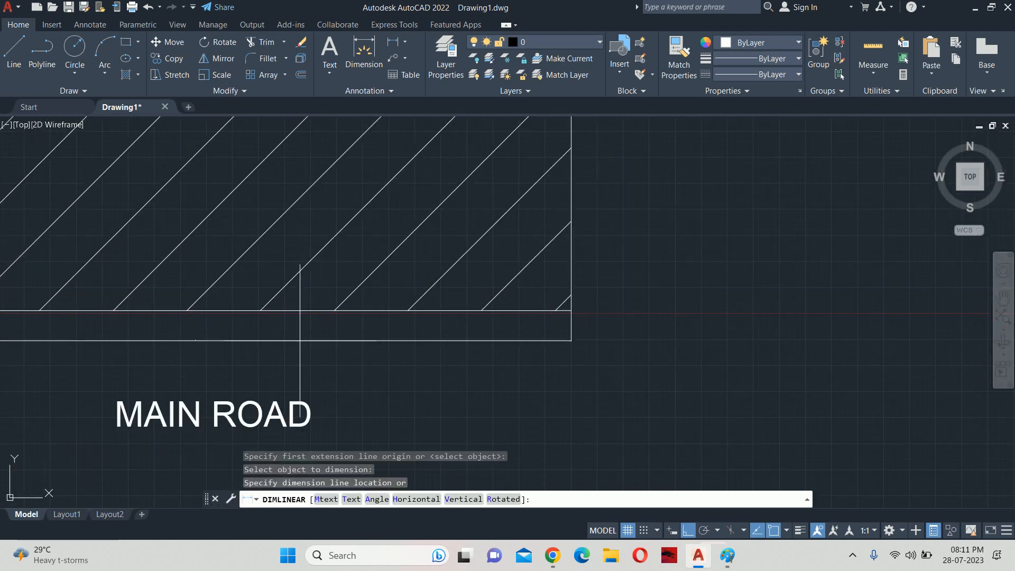
pyautogui.click(299, 348)
pyautogui.press('Escape')
pyautogui.scroll(-3, 419, 340)
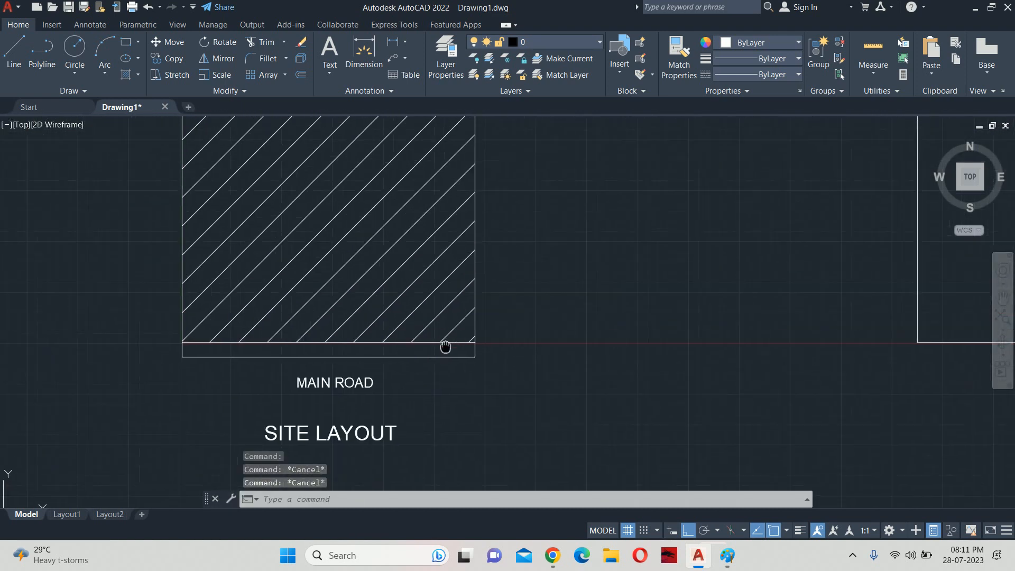
# Step: Add a vertical linear dimension to the hatched plot's right edge, placed just outside the plot
pyautogui.scroll(5, 480, 312)
pyautogui.press('Return')
pyautogui.press('Return')
pyautogui.click(440, 296)
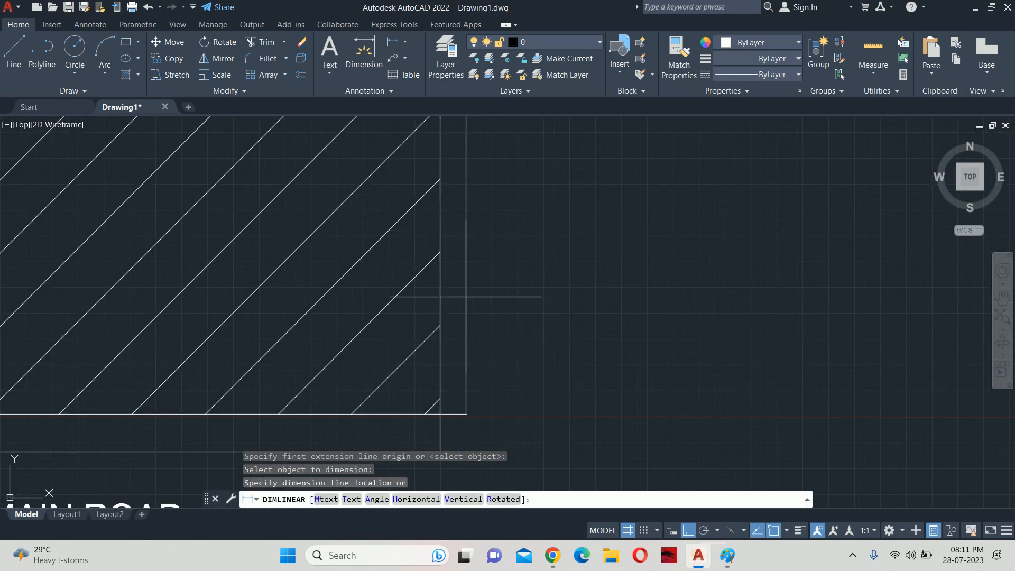
pyautogui.click(520, 296)
pyautogui.press('Escape')
pyautogui.press('Escape')
pyautogui.scroll(-3, 519, 290)
pyautogui.scroll(2, 519, 318)
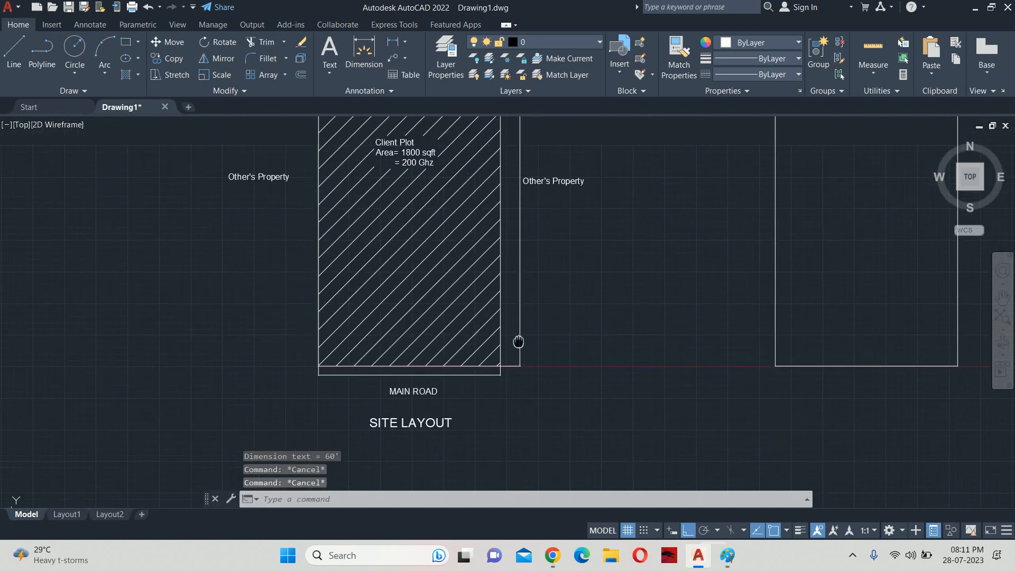
pyautogui.scroll(-1, 521, 289)
pyautogui.scroll(-2, 486, 318)
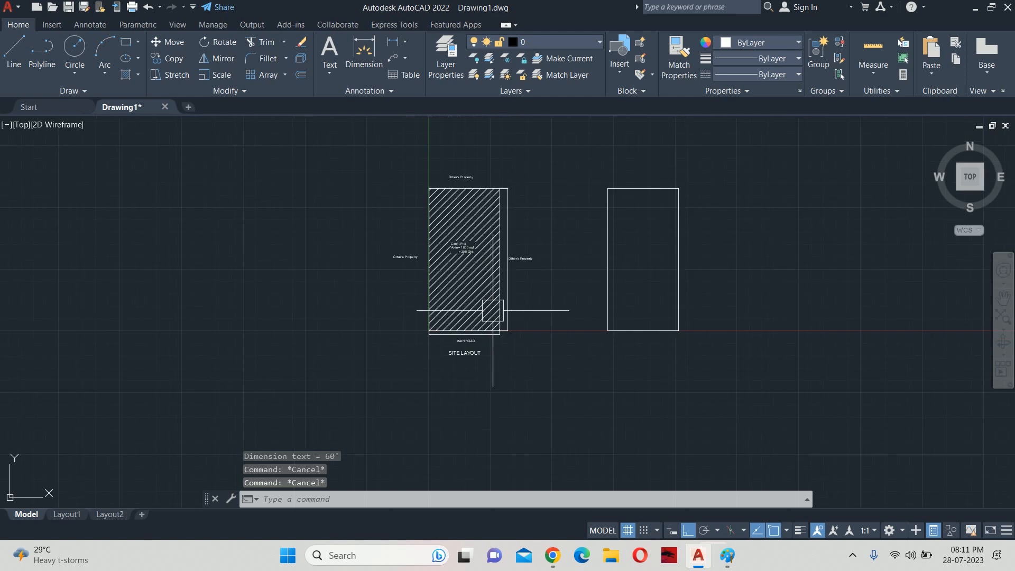
# Step: Open the Standard dimension style for modification and set its text height to 9 inches
pyautogui.press('Escape')
pyautogui.write('d')
pyautogui.press('Return')
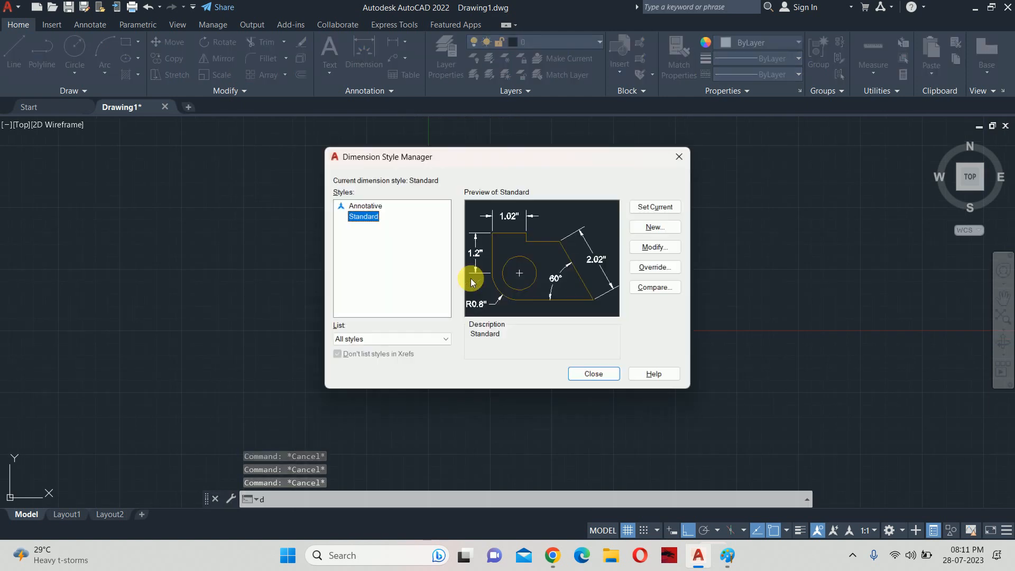
pyautogui.click(655, 247)
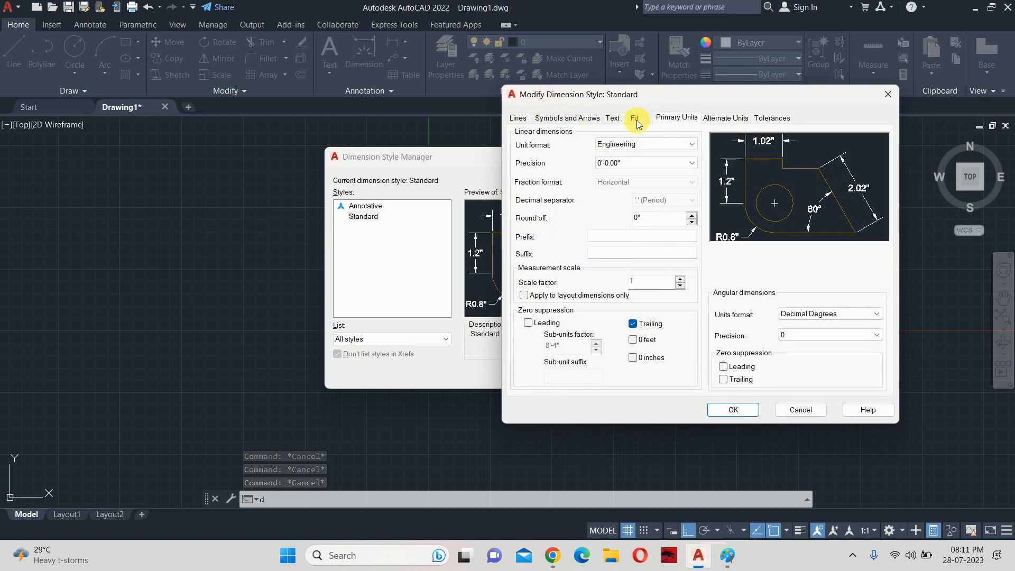
pyautogui.click(612, 117)
pyautogui.moveTo(681, 211); pyautogui.dragTo(621, 213)
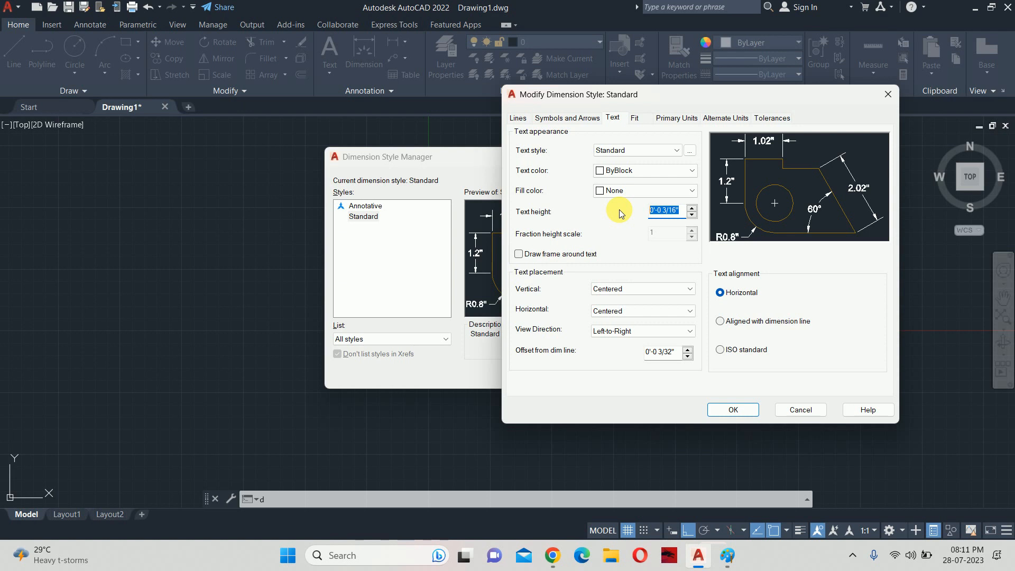
pyautogui.write('9')
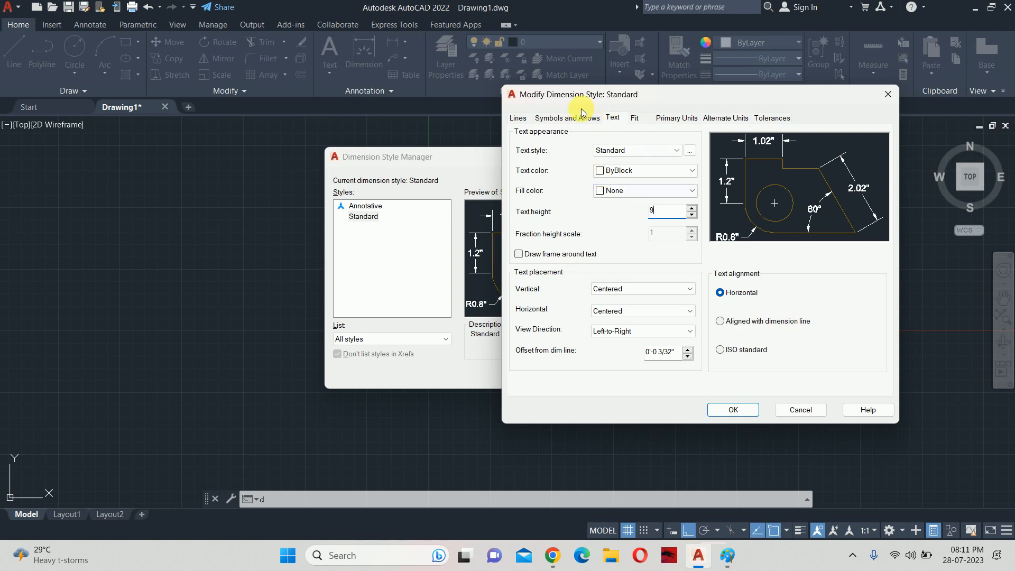
# Step: Set the dimension style's arrow size to 9 inches and its first and second arrowheads to Oblique
pyautogui.click(564, 118)
pyautogui.moveTo(558, 252); pyautogui.dragTo(462, 242)
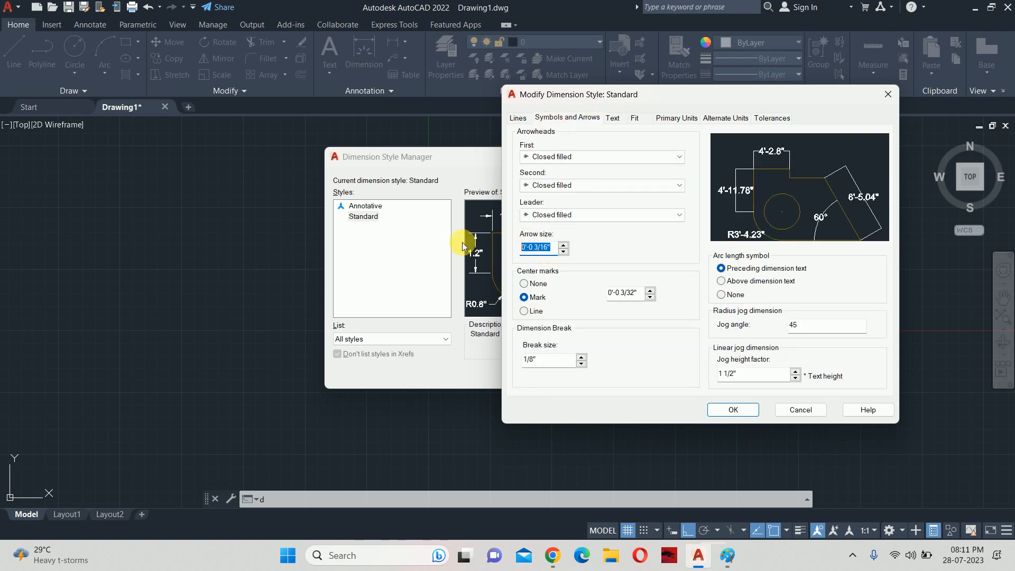
pyautogui.write('9')
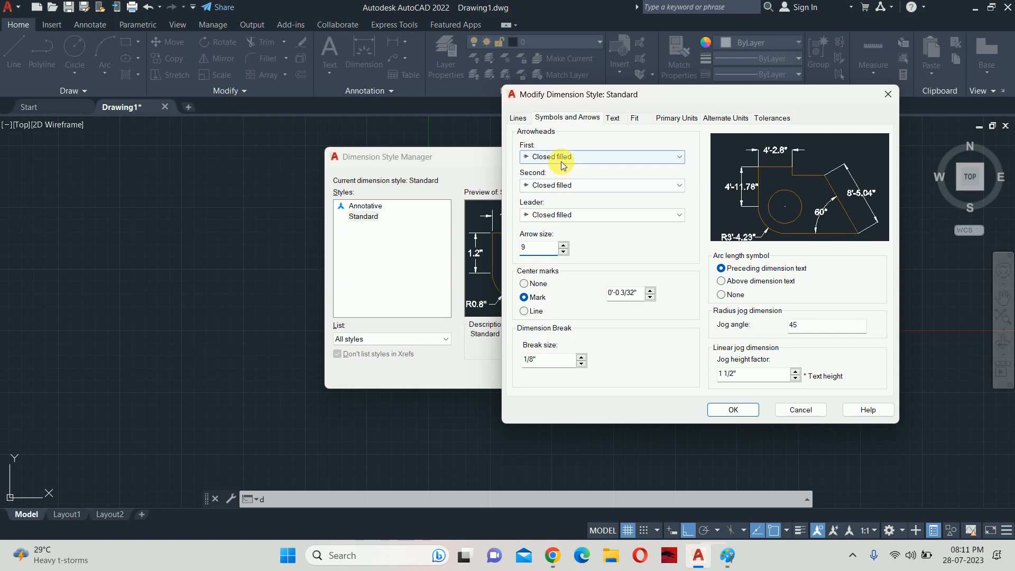
pyautogui.click(561, 158)
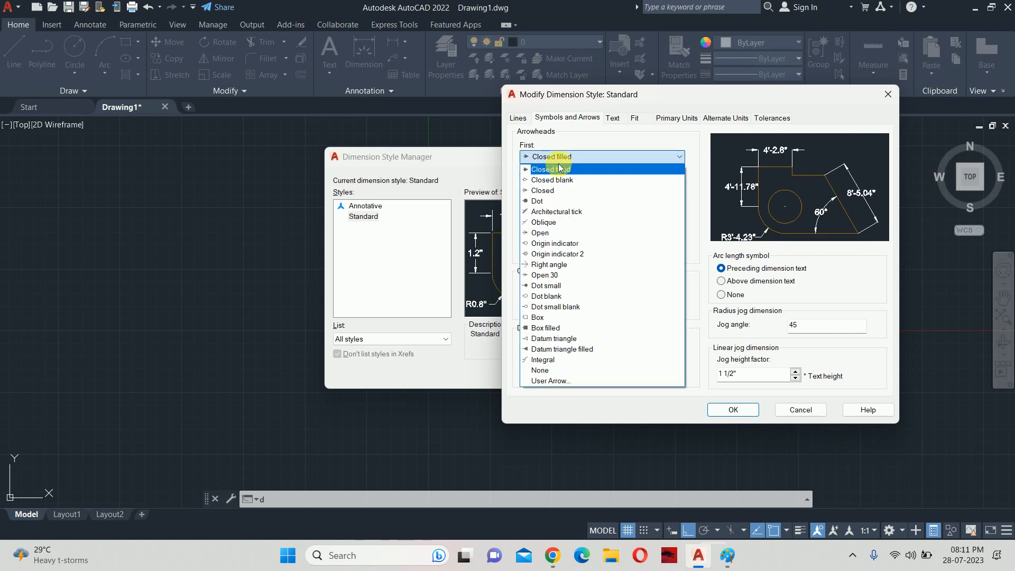
pyautogui.click(559, 223)
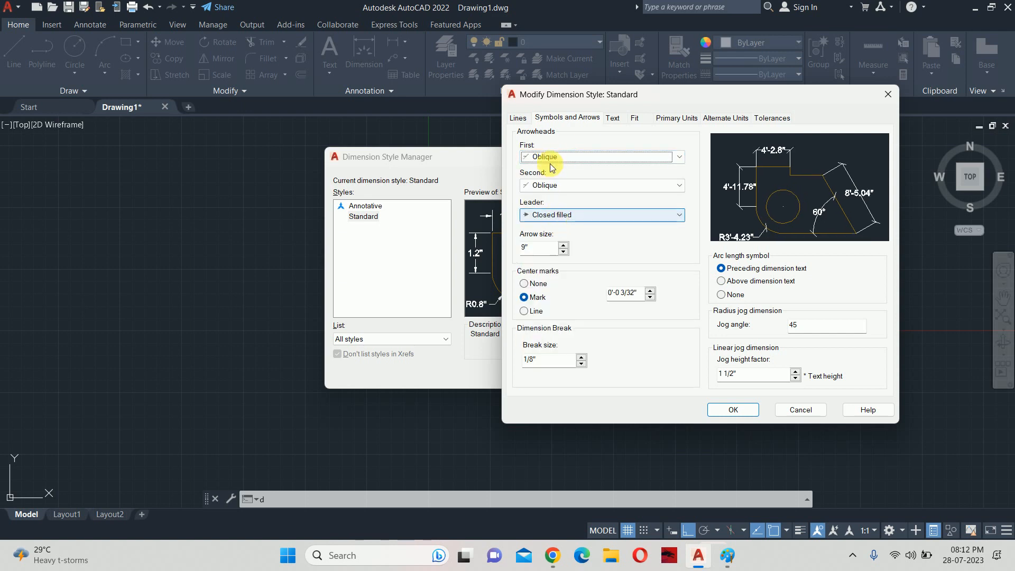
# Step: Set extension beyond dimension lines and offset from origin to 6 inches, enable fixed-length extension lines of 6 inches, and apply the style
pyautogui.click(518, 118)
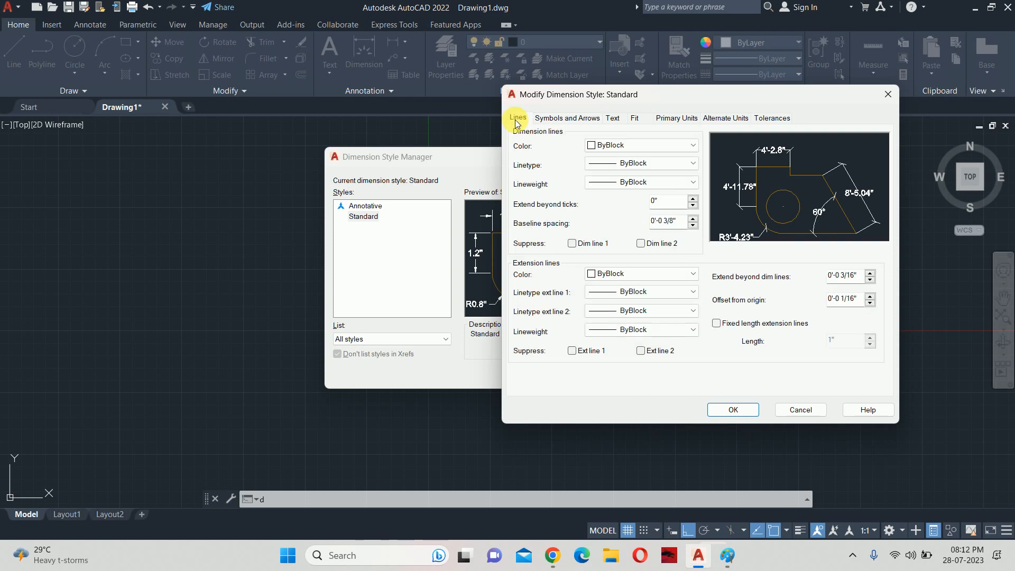
pyautogui.moveTo(861, 275); pyautogui.dragTo(770, 264)
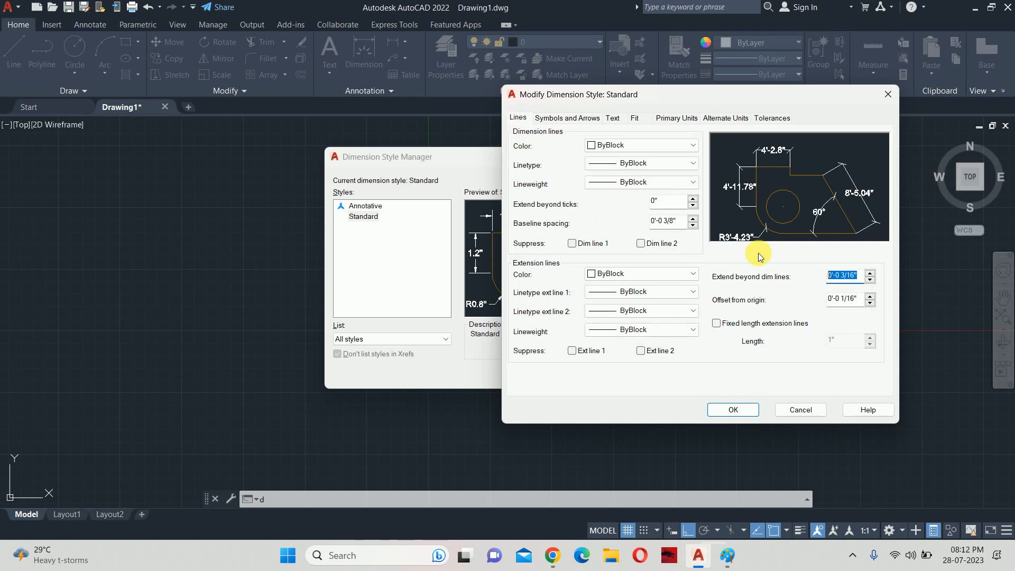
pyautogui.write('6')
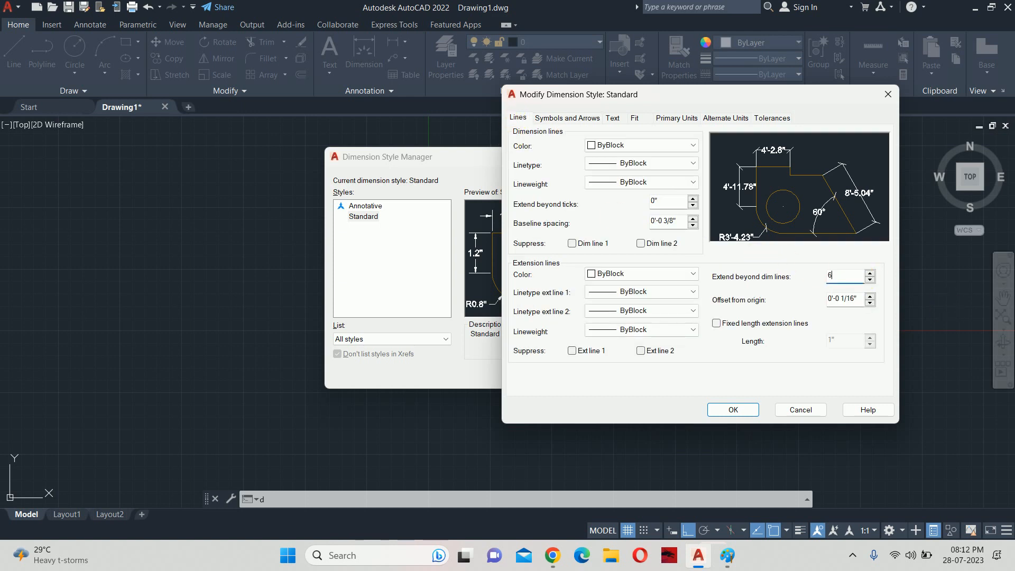
pyautogui.moveTo(867, 299); pyautogui.dragTo(838, 298)
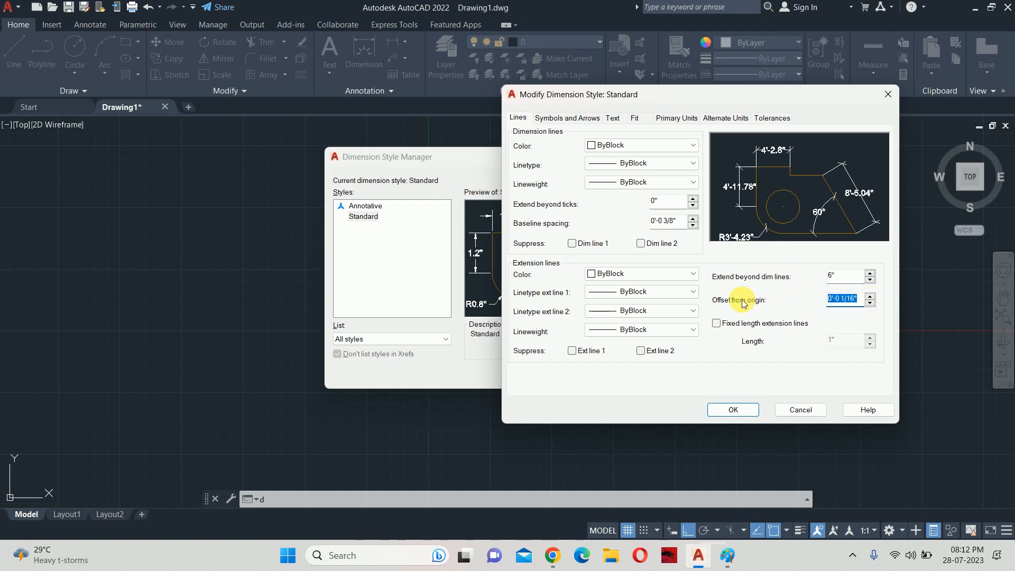
pyautogui.write('6')
pyautogui.click(743, 325)
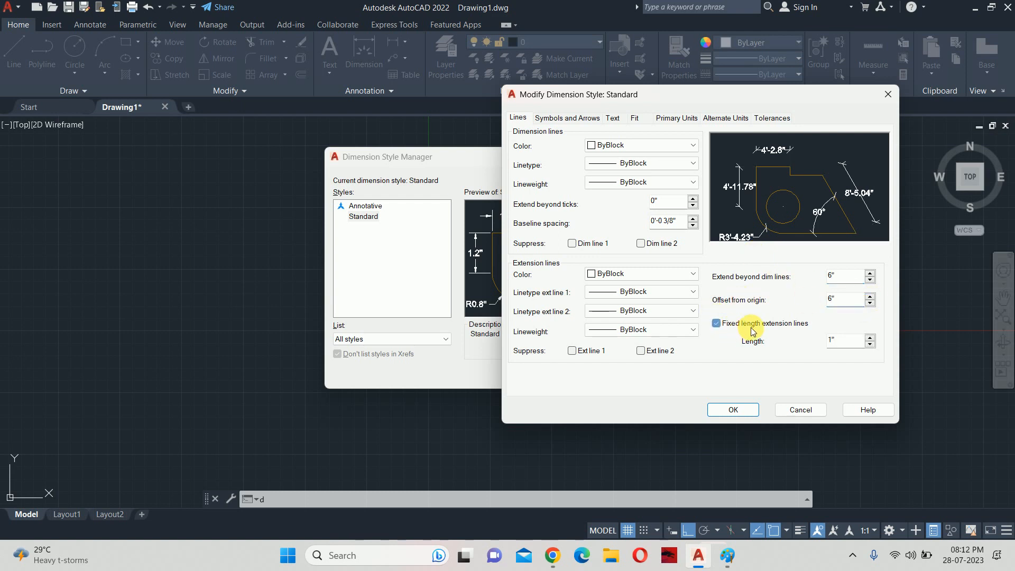
pyautogui.moveTo(848, 344); pyautogui.dragTo(775, 322)
pyautogui.write('6')
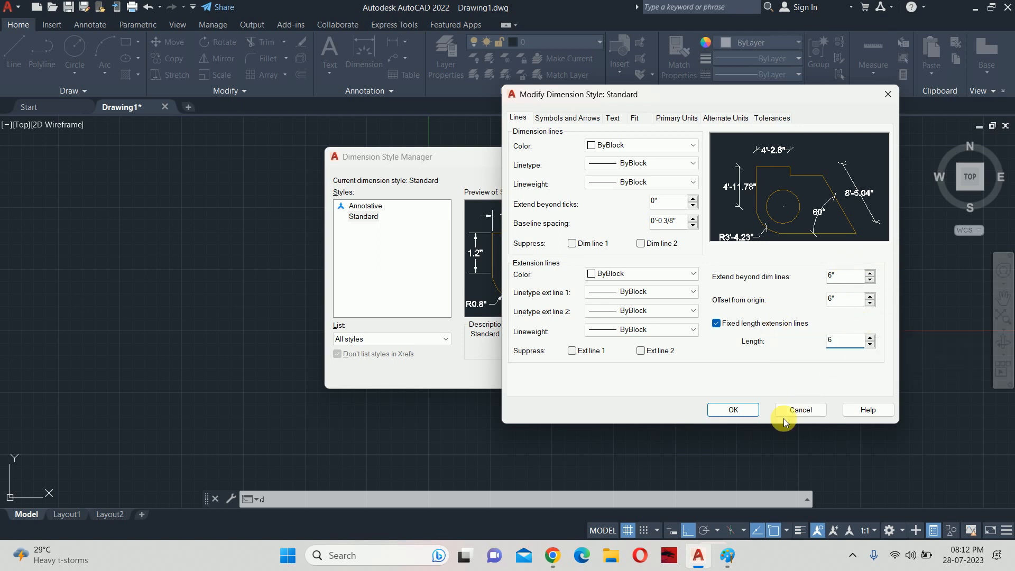
pyautogui.click(739, 409)
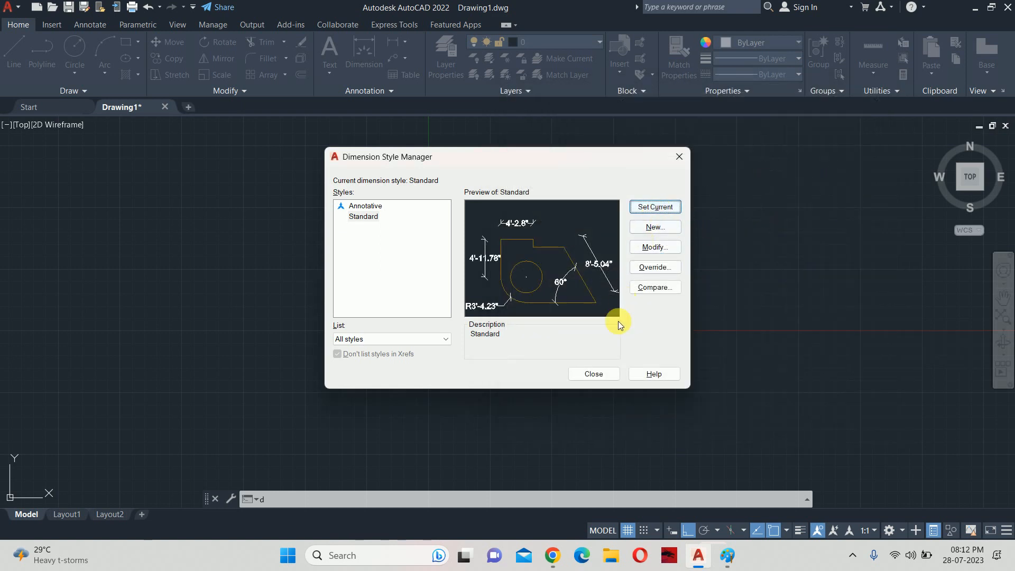
pyautogui.click(589, 373)
# Step: Move the vertical 60' dimension line closer to the hatched plot's right edge, away from the Other's Property text
pyautogui.scroll(3, 431, 267)
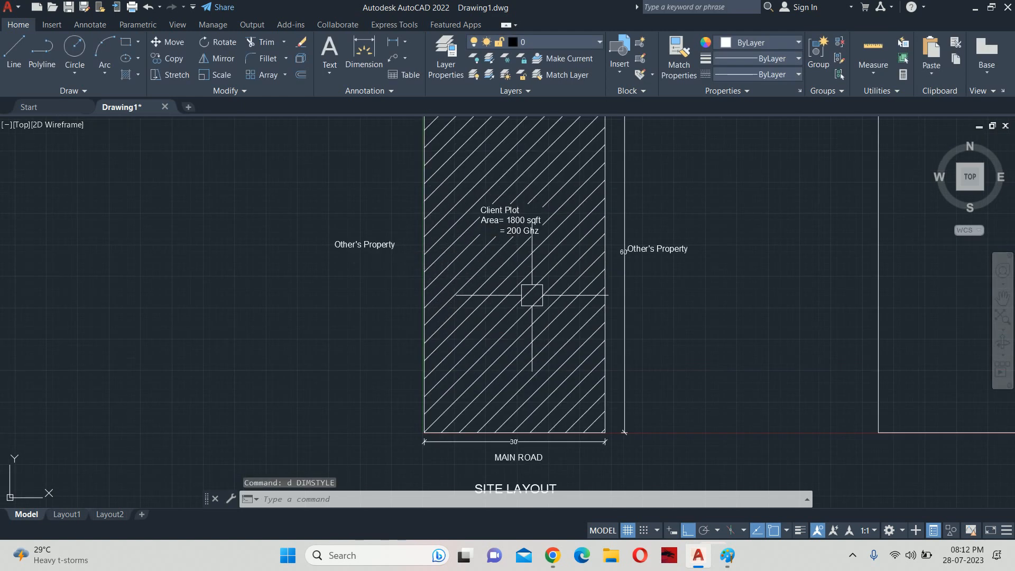
pyautogui.moveTo(553, 380); pyautogui.dragTo(489, 269, button='middle')
pyautogui.scroll(4, 458, 330)
pyautogui.scroll(-4, 498, 335)
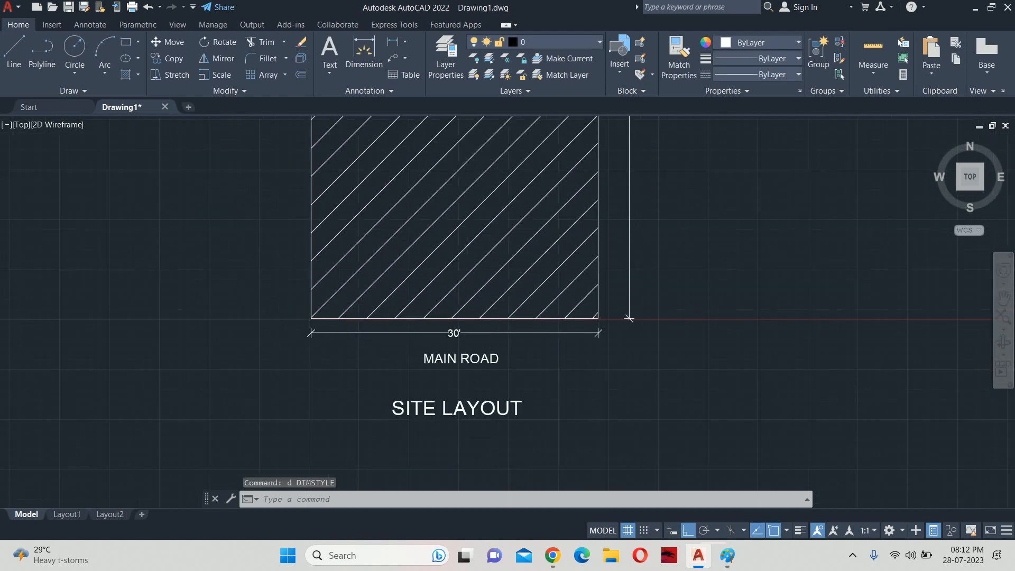
pyautogui.moveTo(545, 286); pyautogui.dragTo(485, 383, button='middle')
pyautogui.click(521, 284)
pyautogui.scroll(4, 518, 238)
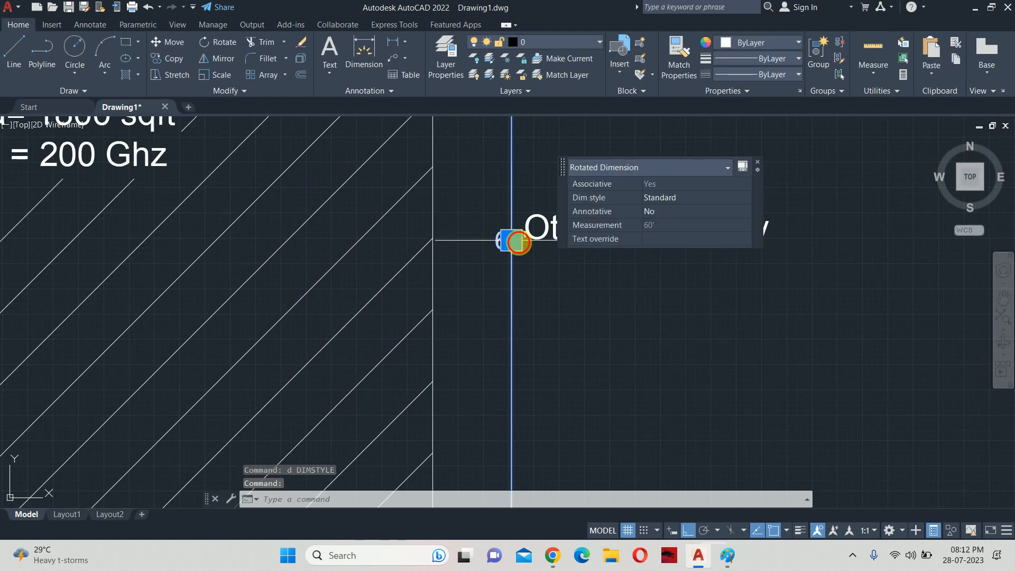
pyautogui.click(514, 239)
pyautogui.click(489, 238)
pyautogui.click(510, 240)
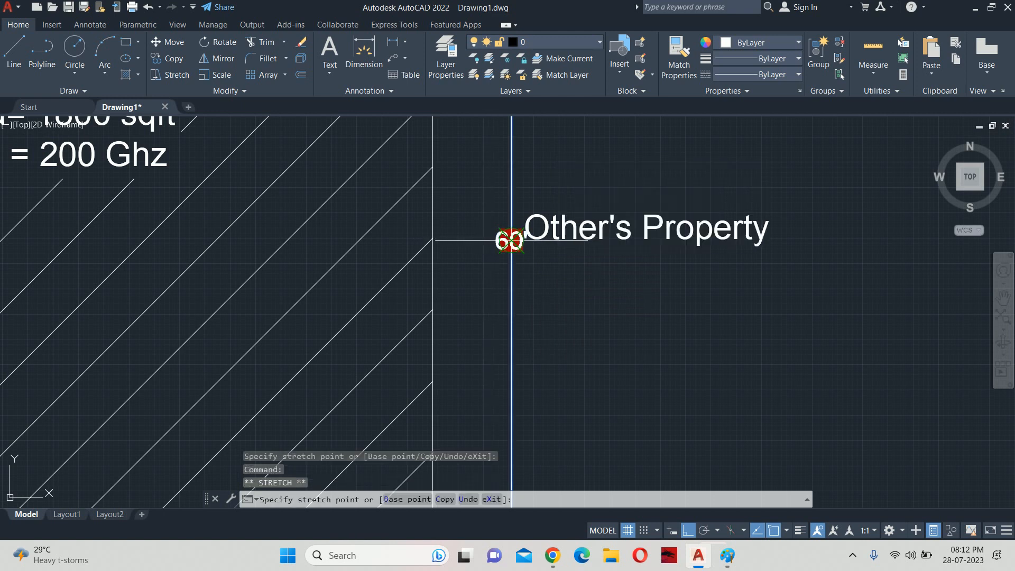
pyautogui.scroll(5, 510, 240)
pyautogui.click(449, 229)
pyautogui.scroll(-6, 448, 231)
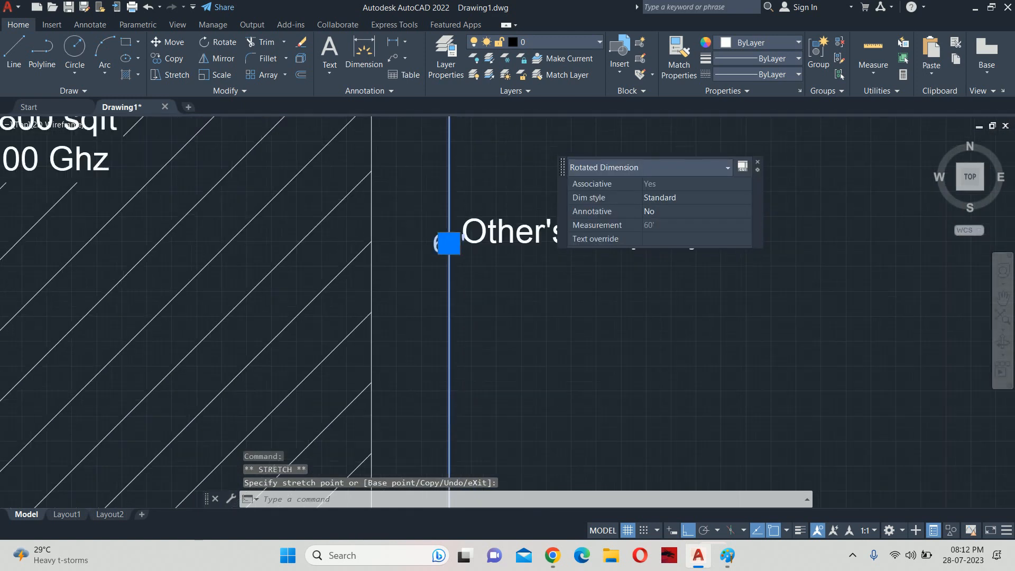
pyautogui.scroll(2, 475, 238)
pyautogui.click(432, 247)
pyautogui.scroll(5, 393, 257)
pyautogui.click(365, 245)
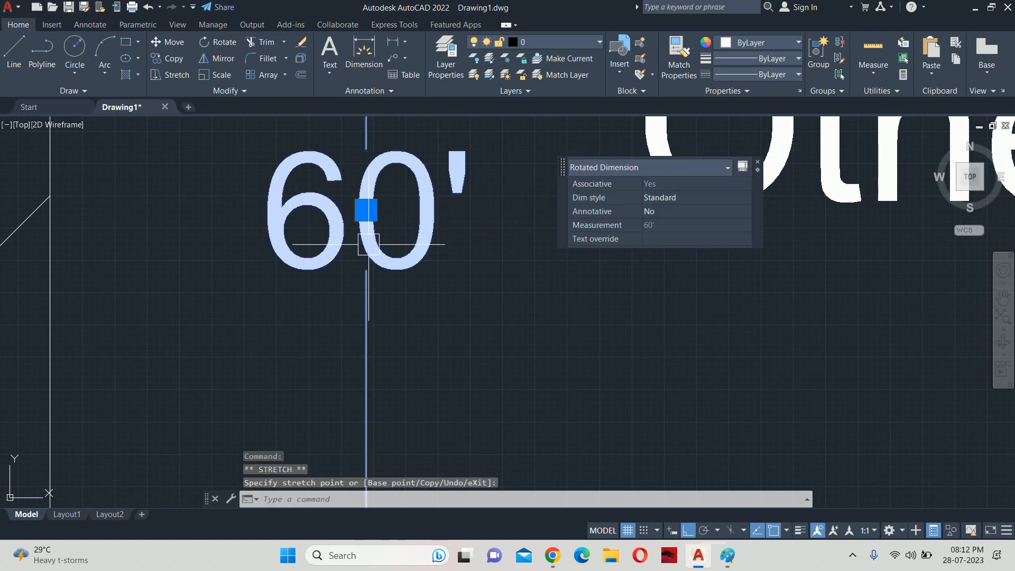
pyautogui.scroll(-12, 399, 248)
pyautogui.press('Escape')
pyautogui.press('Escape')
pyautogui.scroll(-5, 448, 249)
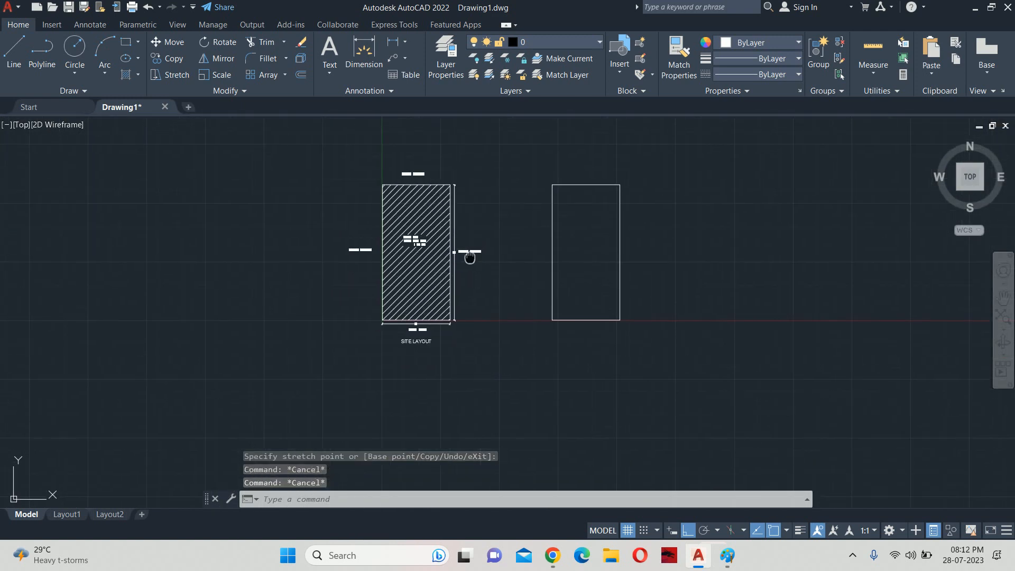
# Step: Open the Layer Properties Manager with the LA command and dock it above the ribbon
pyautogui.scroll(3, 524, 272)
pyautogui.moveTo(524, 271); pyautogui.dragTo(474, 258, button='middle')
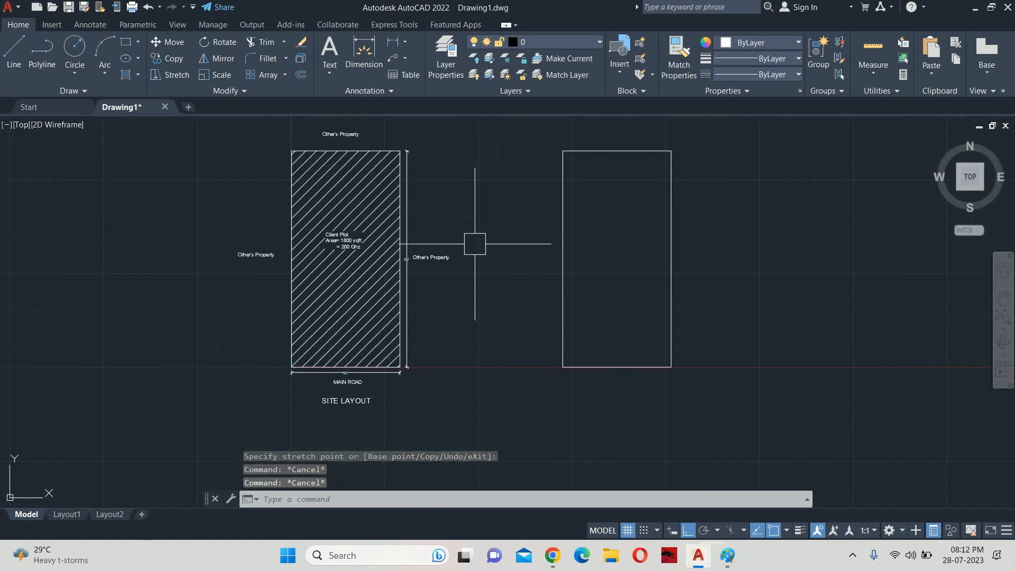
pyautogui.press('Escape')
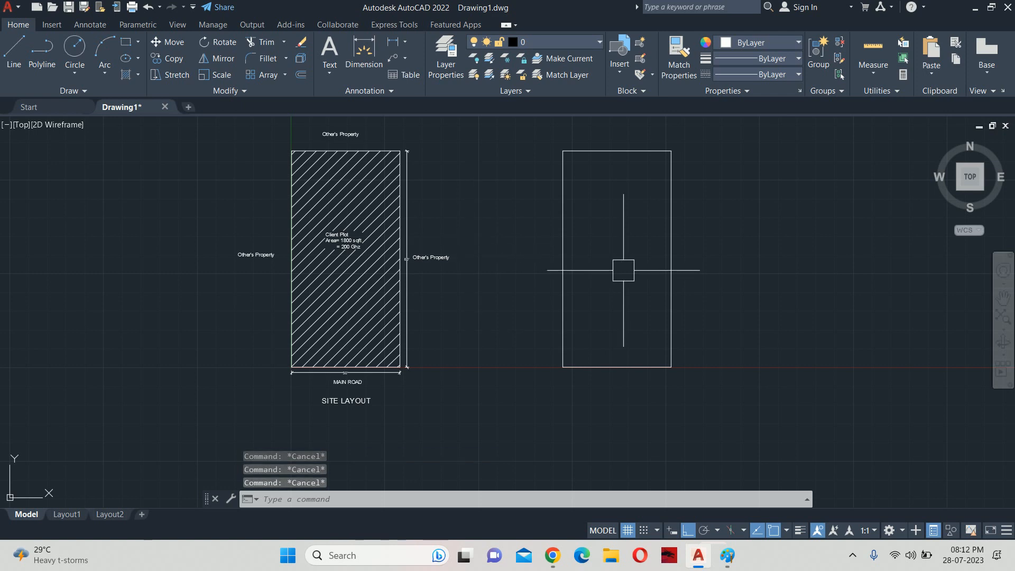
pyautogui.moveTo(627, 270); pyautogui.dragTo(522, 276, button='middle')
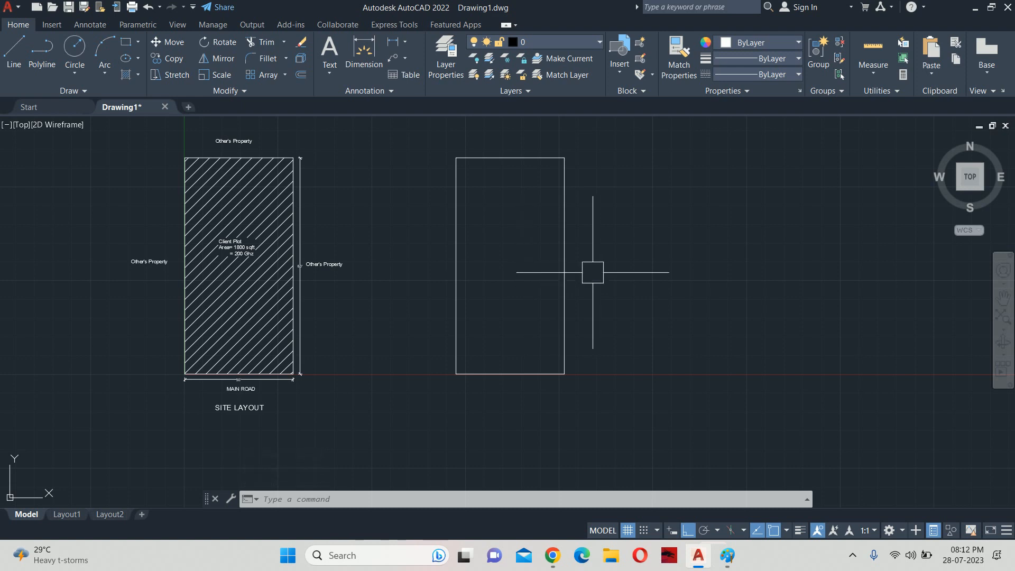
pyautogui.press('Escape')
pyautogui.write('1')
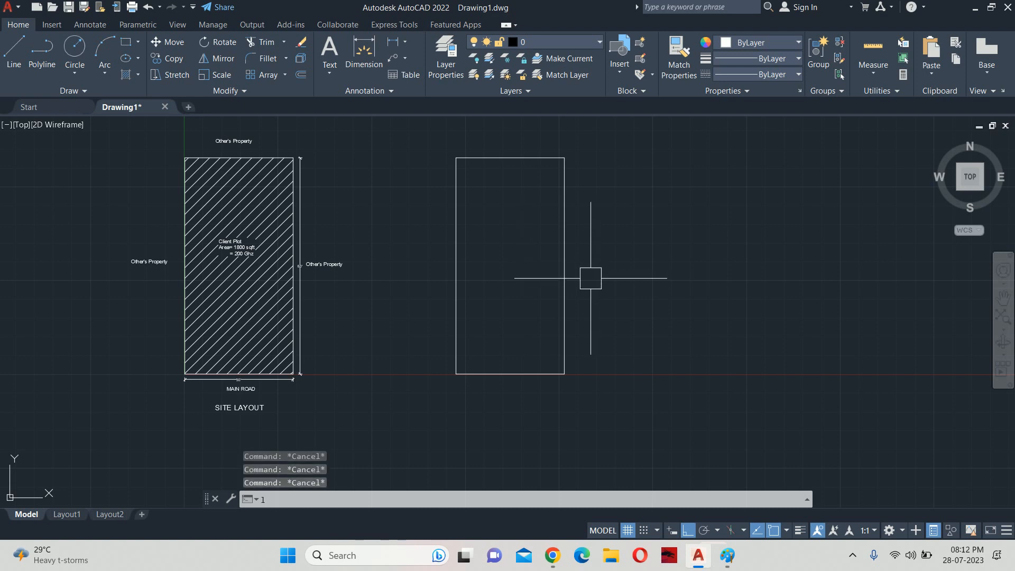
pyautogui.write('A')
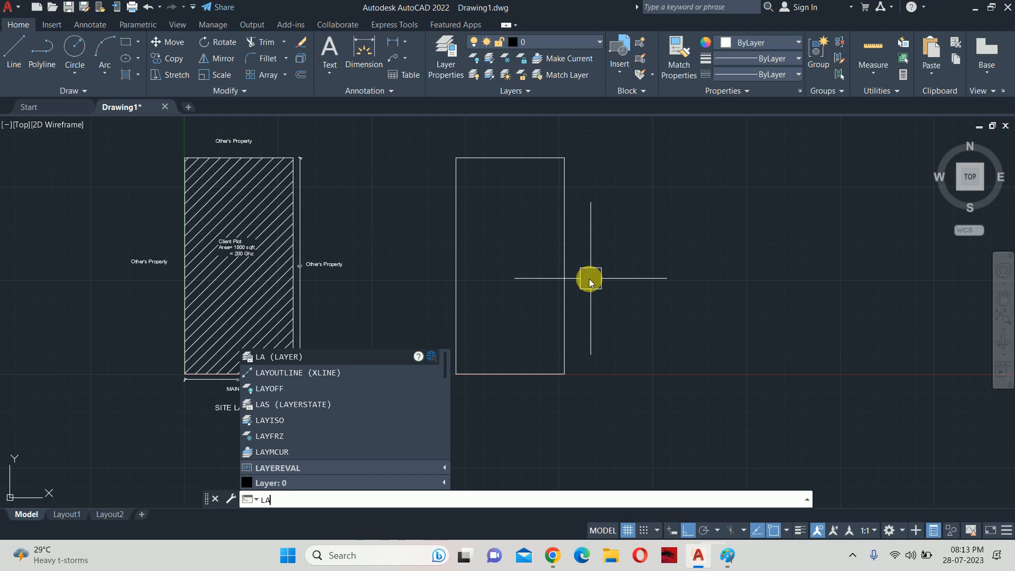
pyautogui.press('Return')
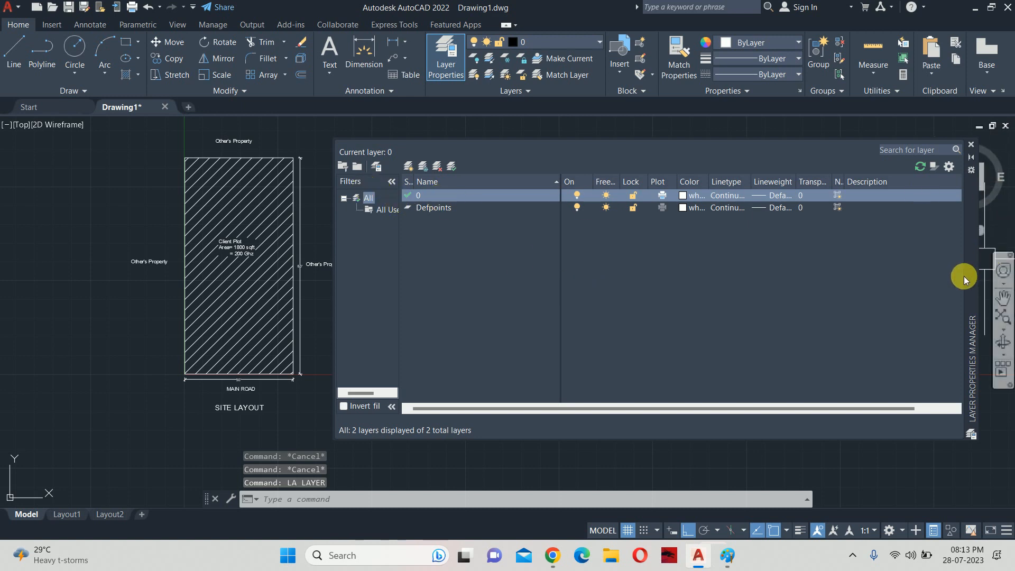
pyautogui.moveTo(937, 273)
pyautogui.mouseDown()
pyautogui.moveTo(578, 231)
pyautogui.moveTo(677, 272)
pyautogui.moveTo(415, 9)
pyautogui.moveTo(423, 9)
pyautogui.mouseUp()
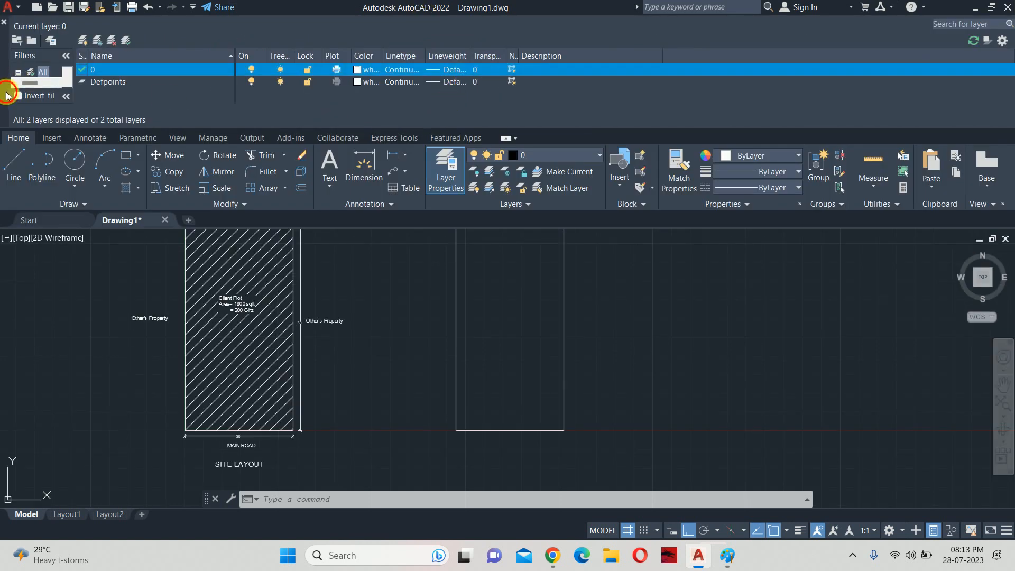
# Step: Undock the Layer Properties Manager, narrow its name column, and create a new layer named A-PLAN-BOUNDARY WALL
pyautogui.moveTo(7, 101)
pyautogui.mouseDown()
pyautogui.moveTo(90, 336)
pyautogui.moveTo(52, 220)
pyautogui.moveTo(59, 234)
pyautogui.moveTo(687, 322)
pyautogui.moveTo(994, 317)
pyautogui.moveTo(0, 216)
pyautogui.moveTo(44, 240)
pyautogui.moveTo(504, 260)
pyautogui.moveTo(242, 222)
pyautogui.mouseUp()
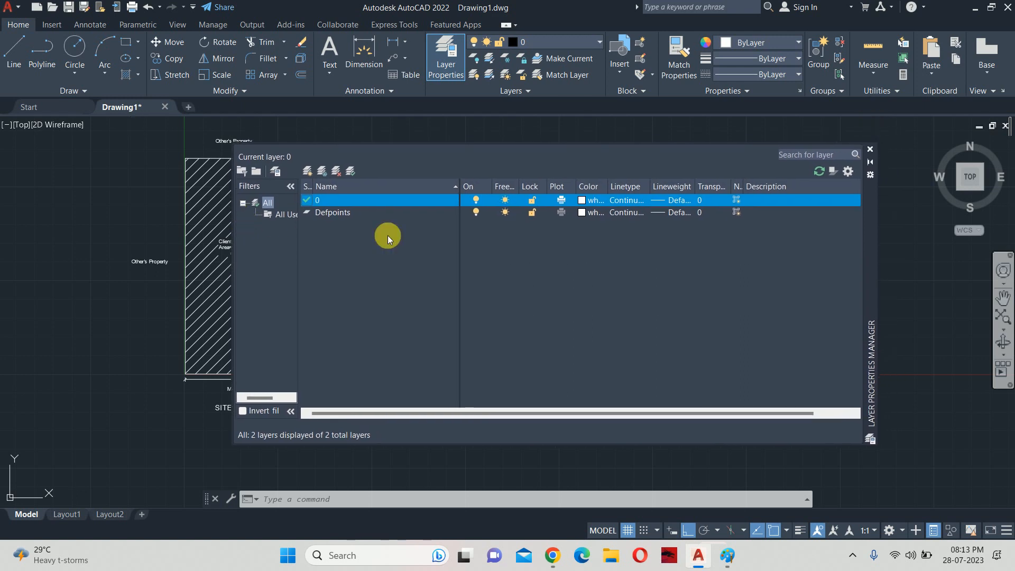
pyautogui.moveTo(460, 186)
pyautogui.mouseDown()
pyautogui.moveTo(342, 185)
pyautogui.moveTo(445, 186)
pyautogui.mouseUp()
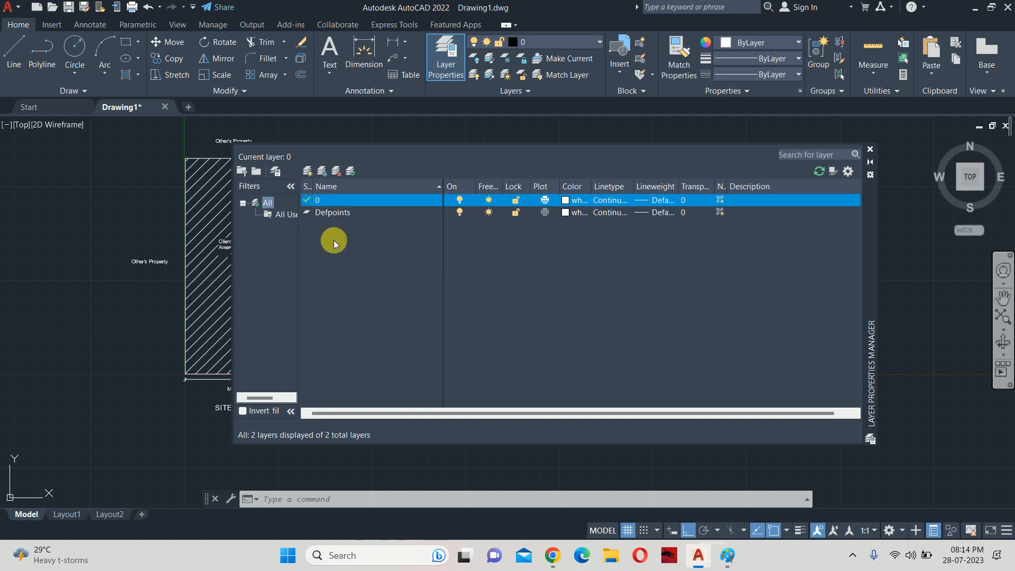
pyautogui.click(307, 171)
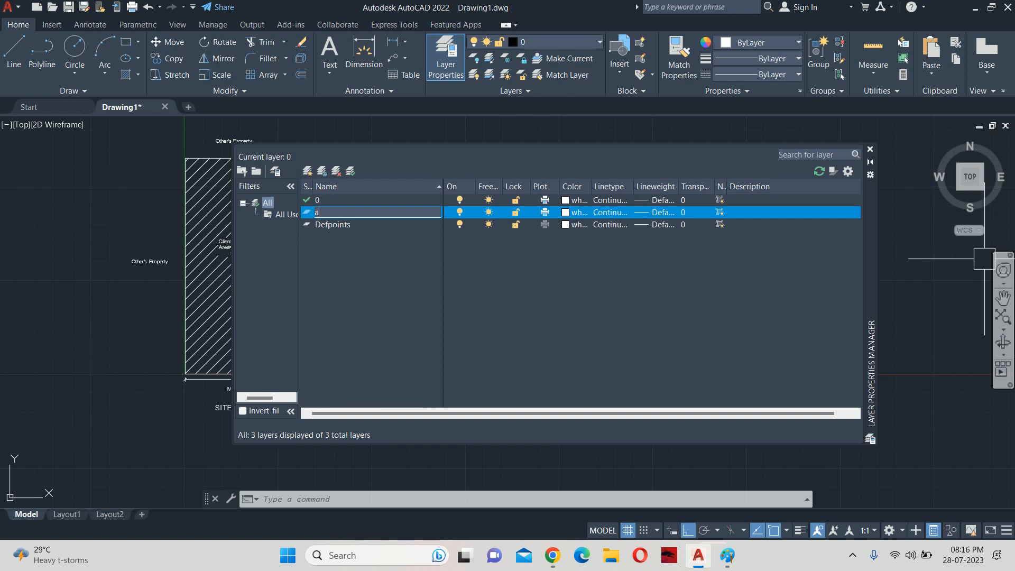
pyautogui.press('BackSpace')
pyautogui.write('A-PLAN-')
pyautogui.write('BOUNDARY WALL')
pyautogui.hotkey('alt', 'Tab')
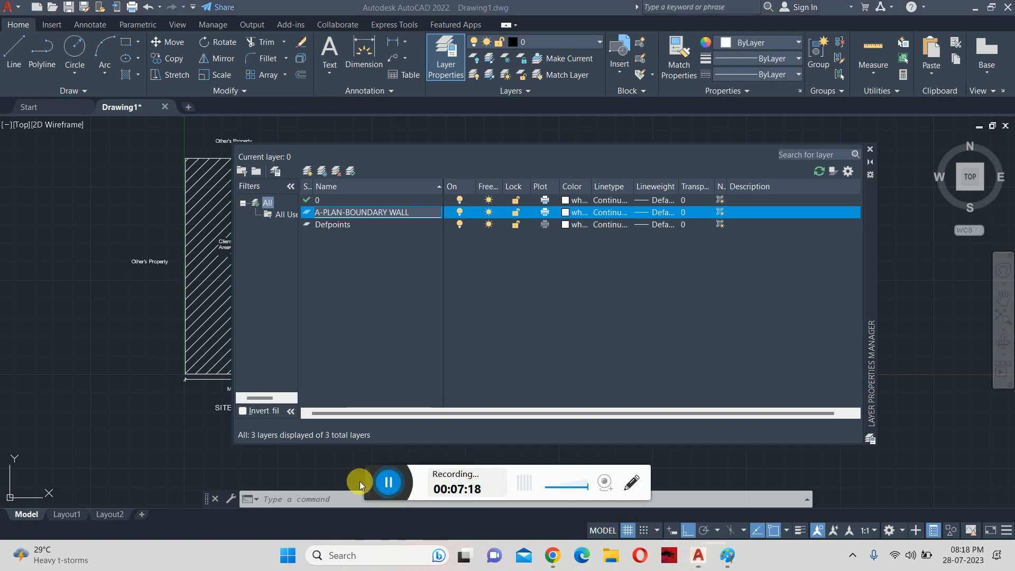
pyautogui.hotkey('alt', 'Tab')
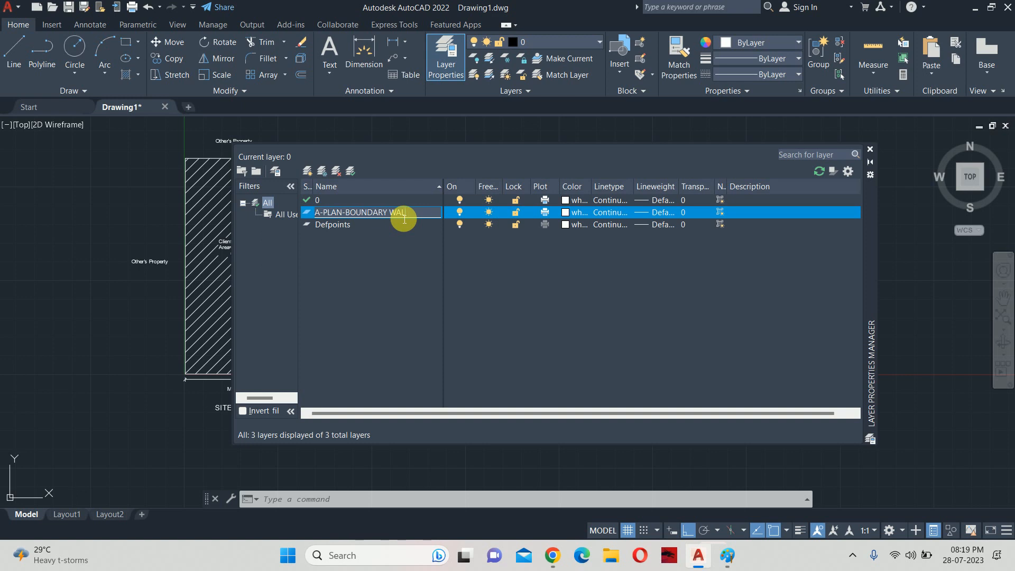
# Step: Change the new layer's name to A-PLAN-BRICK WALL-9 INCHES
pyautogui.press('BackSpace')
pyautogui.press('BackSpace')
pyautogui.press('BackSpace')
pyautogui.press('BackSpace')
pyautogui.press('BackSpace')
pyautogui.press('BackSpace')
pyautogui.press('BackSpace')
pyautogui.press('BackSpace')
pyautogui.press('BackSpace')
pyautogui.press('BackSpace')
pyautogui.press('BackSpace')
pyautogui.press('BackSpace')
pyautogui.press('BackSpace')
pyautogui.write('W')
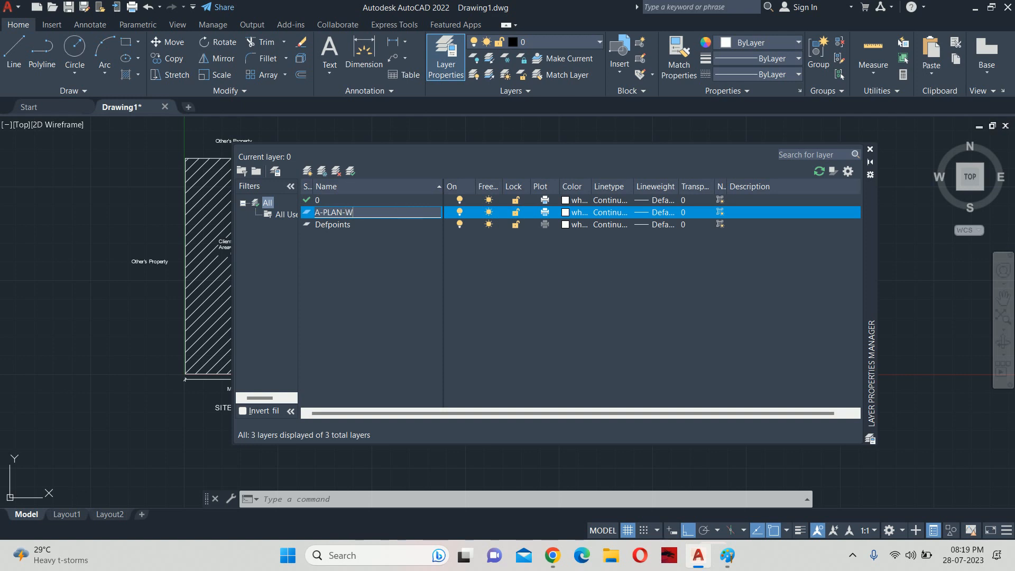
pyautogui.press('BackSpace')
pyautogui.write('BRICK WALL')
pyautogui.write('9 INCHES')
# Step: Set the A-PLAN-BRICK WALL-9 INCHES layer's color to red and make it the current layer, closing the layer manager
pyautogui.click(566, 217)
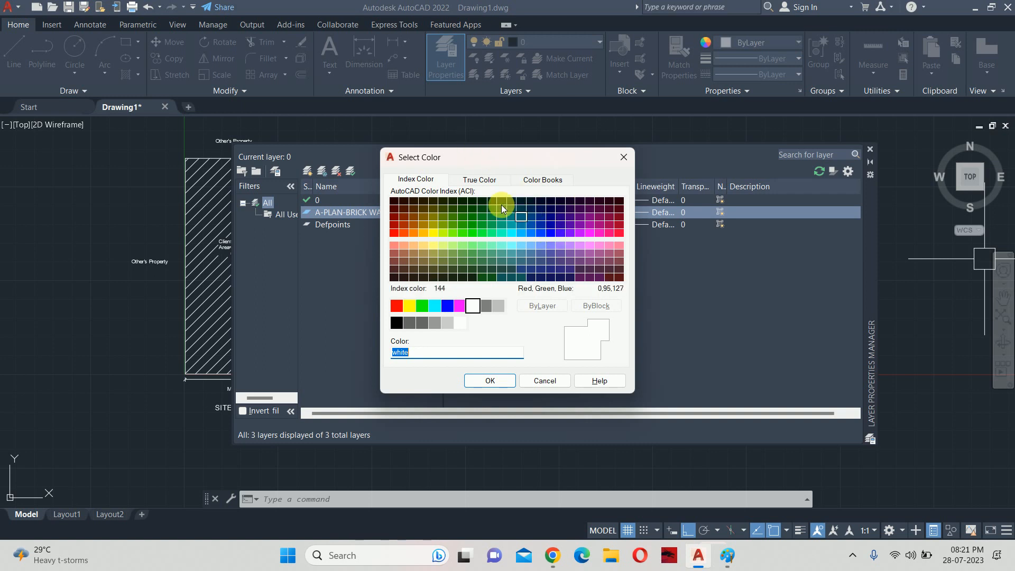
pyautogui.moveTo(430, 160); pyautogui.dragTo(592, 159)
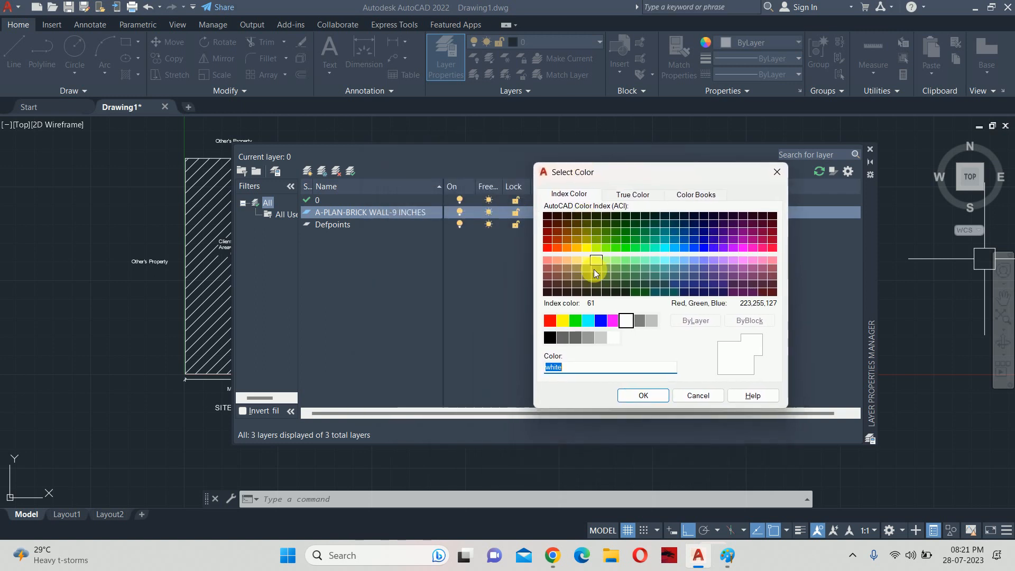
pyautogui.click(551, 320)
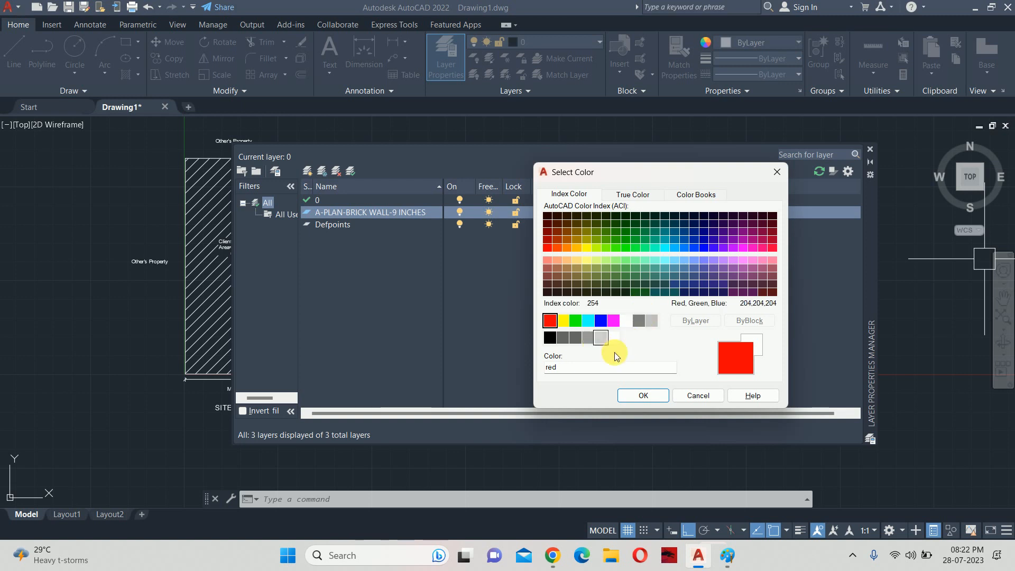
pyautogui.click(643, 397)
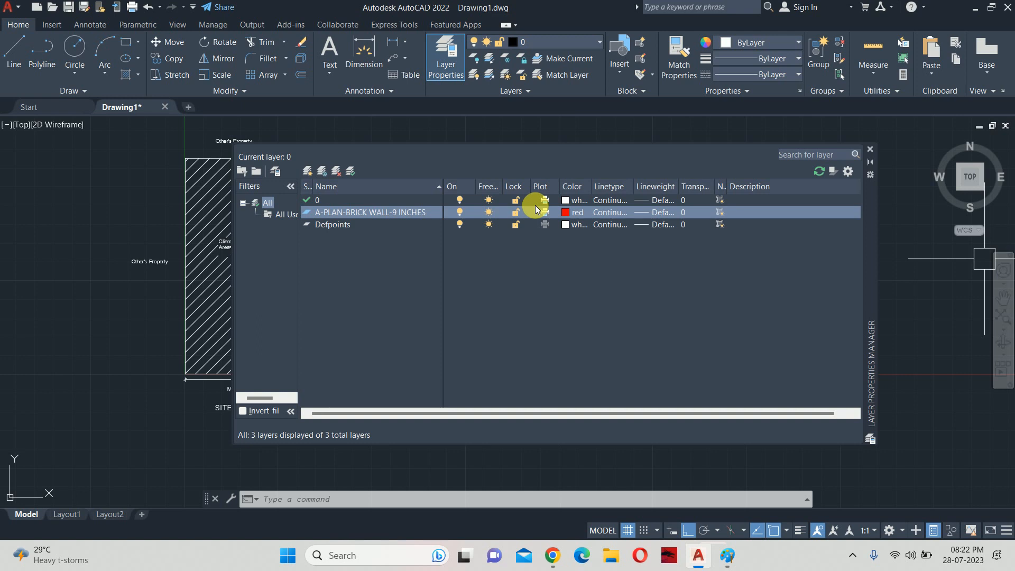
pyautogui.doubleClick(308, 212)
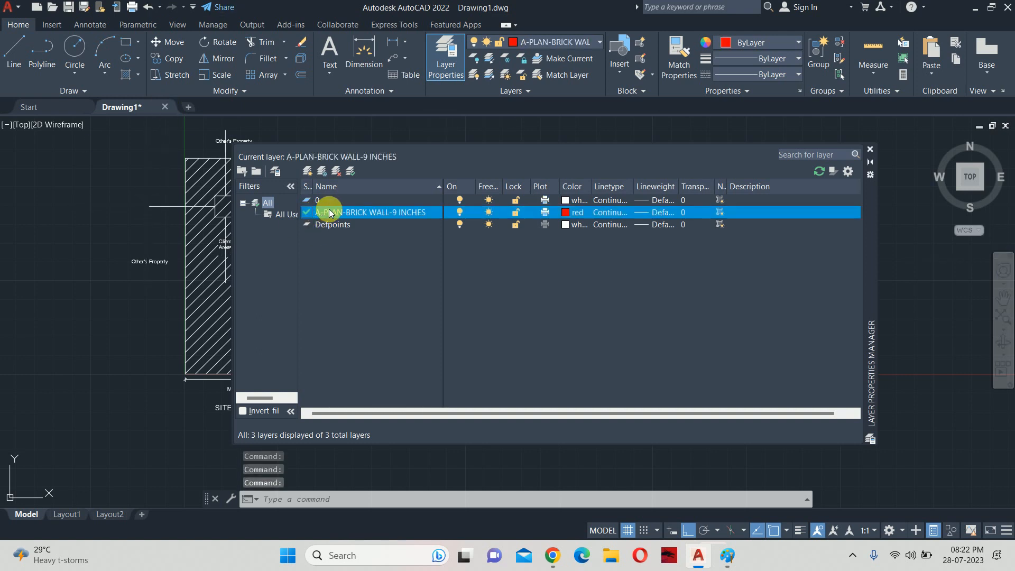
pyautogui.click(870, 149)
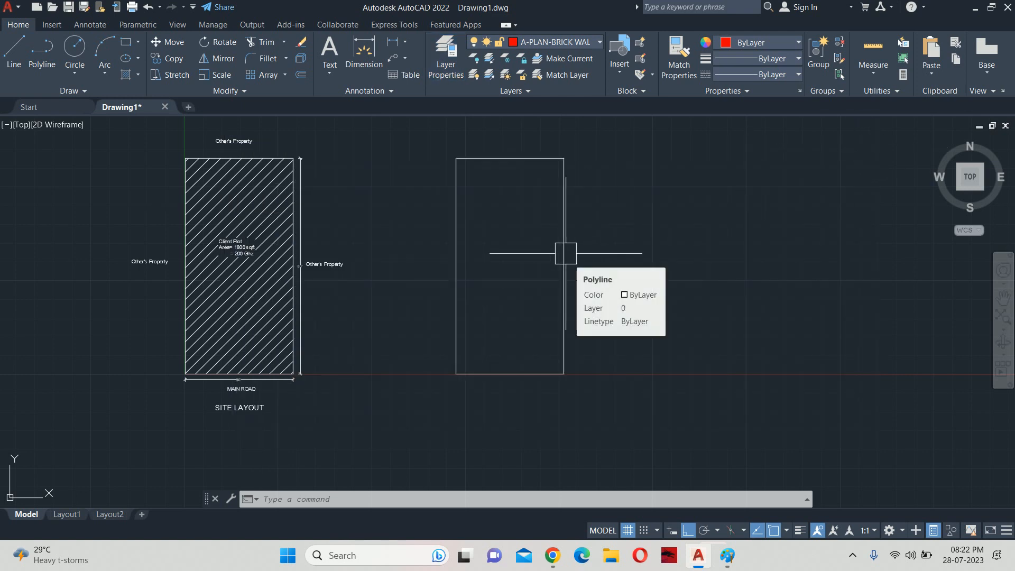
# Step: Offset the empty plot rectangle 9 inches inward to form the boundary wall thickness
pyautogui.moveTo(560, 242); pyautogui.dragTo(524, 260, button='middle')
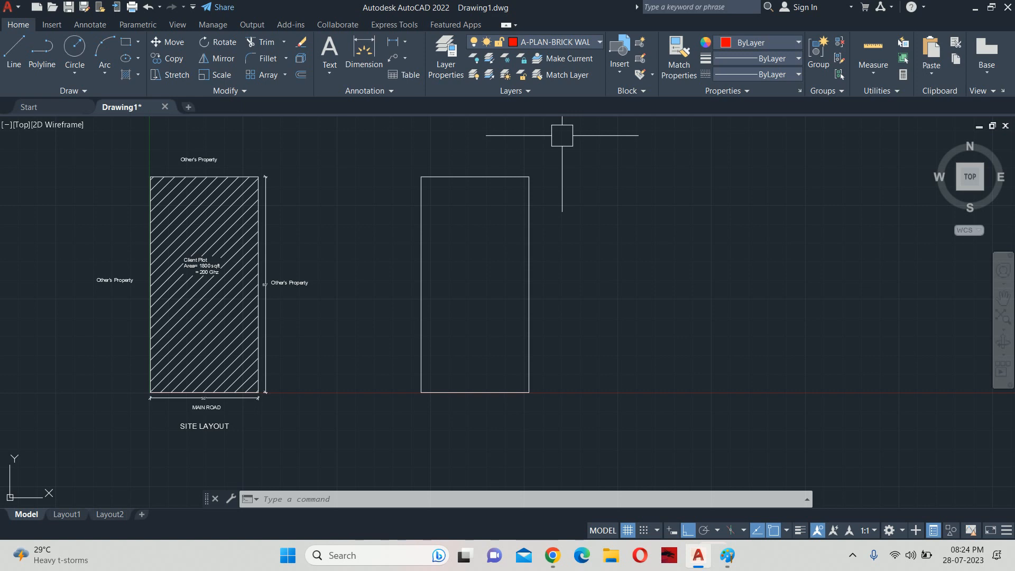
pyautogui.write('O')
pyautogui.press('Return')
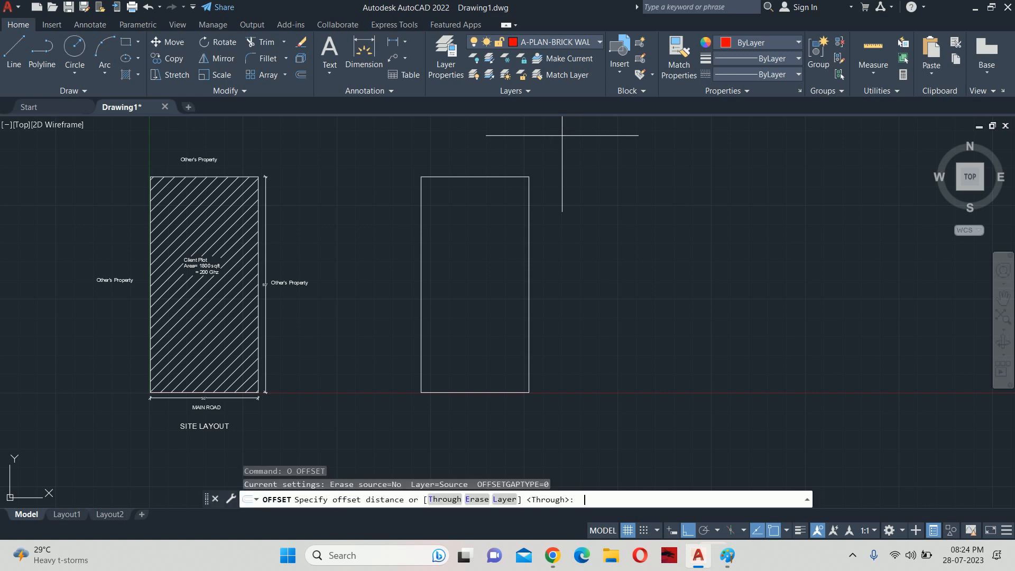
pyautogui.write('9')
pyautogui.press('Return')
pyautogui.click(487, 176)
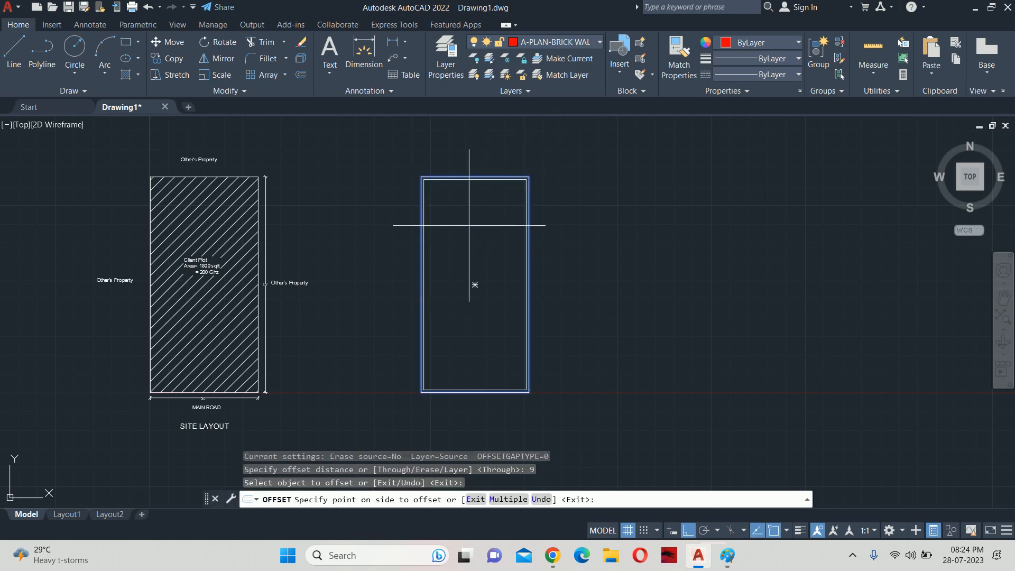
pyautogui.click(472, 286)
pyautogui.press('Escape')
pyautogui.press('Escape')
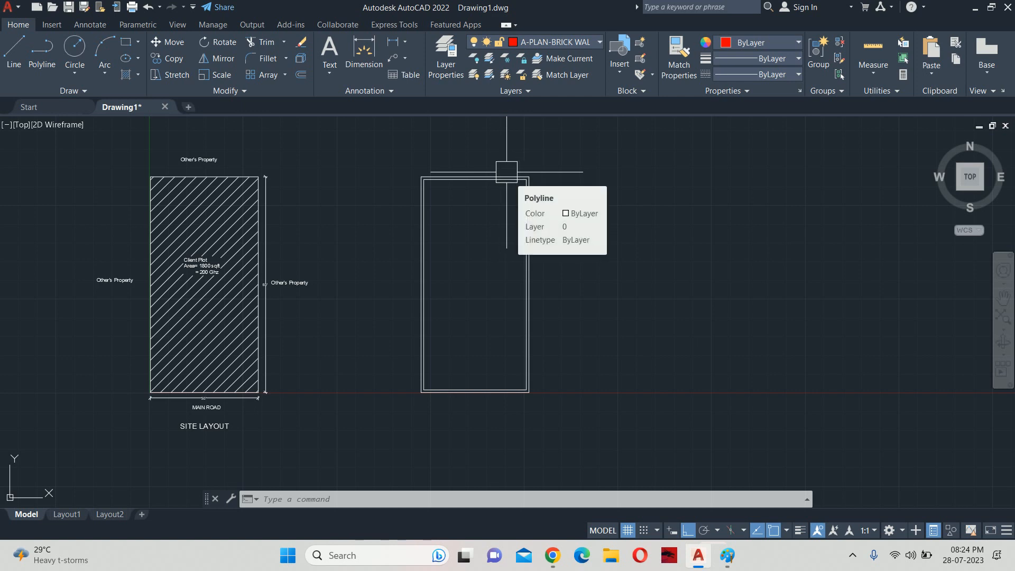
# Step: Assign the inner offset rectangle to the A-PLAN-BRICK WALL-9 INCHES layer through its properties
pyautogui.scroll(2, 507, 172)
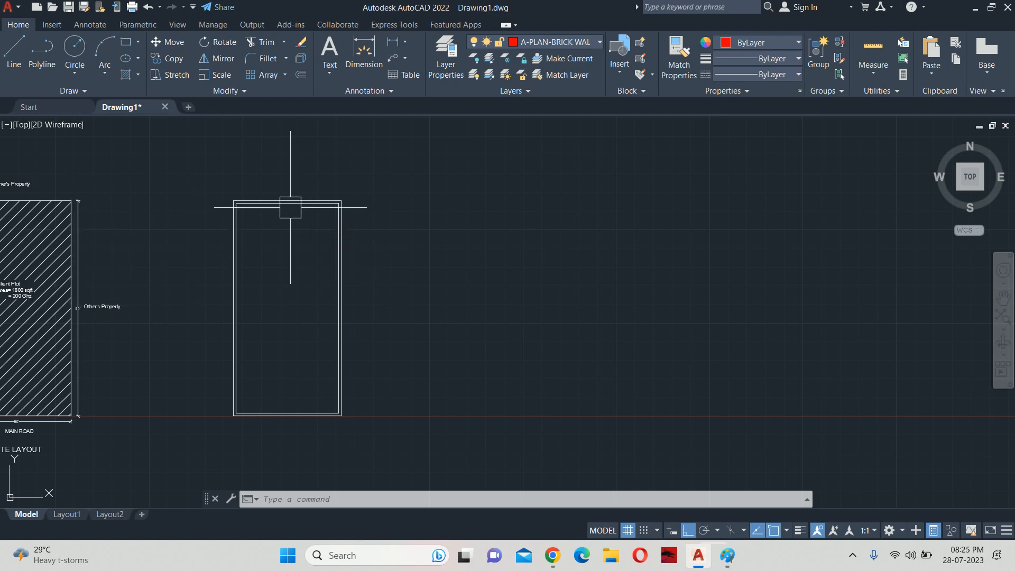
pyautogui.moveTo(286, 213); pyautogui.dragTo(330, 227, button='middle')
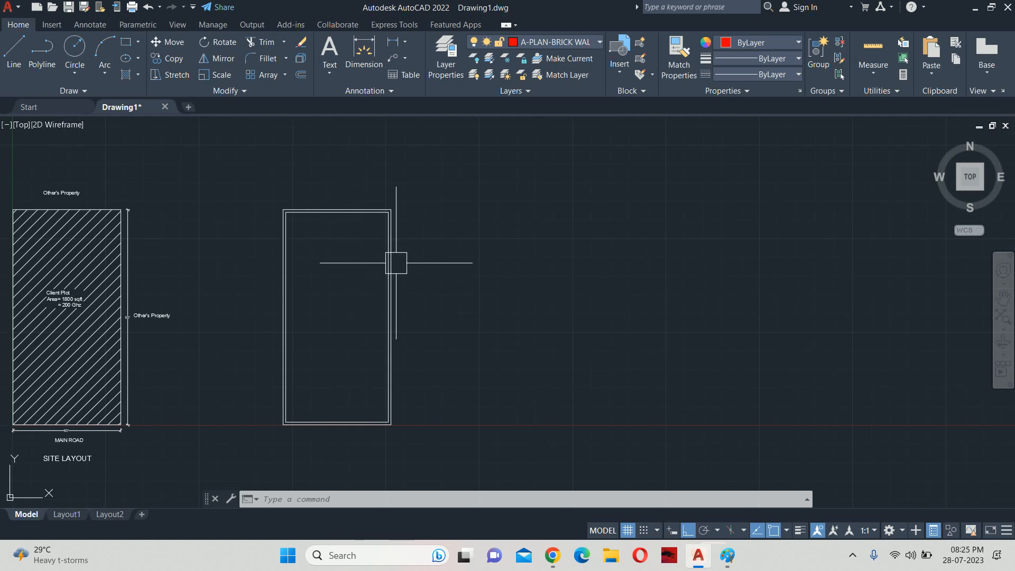
pyautogui.moveTo(416, 257)
pyautogui.mouseDown(button='middle')
pyautogui.moveTo(472, 274)
pyautogui.moveTo(637, 247)
pyautogui.mouseUp(button='middle')
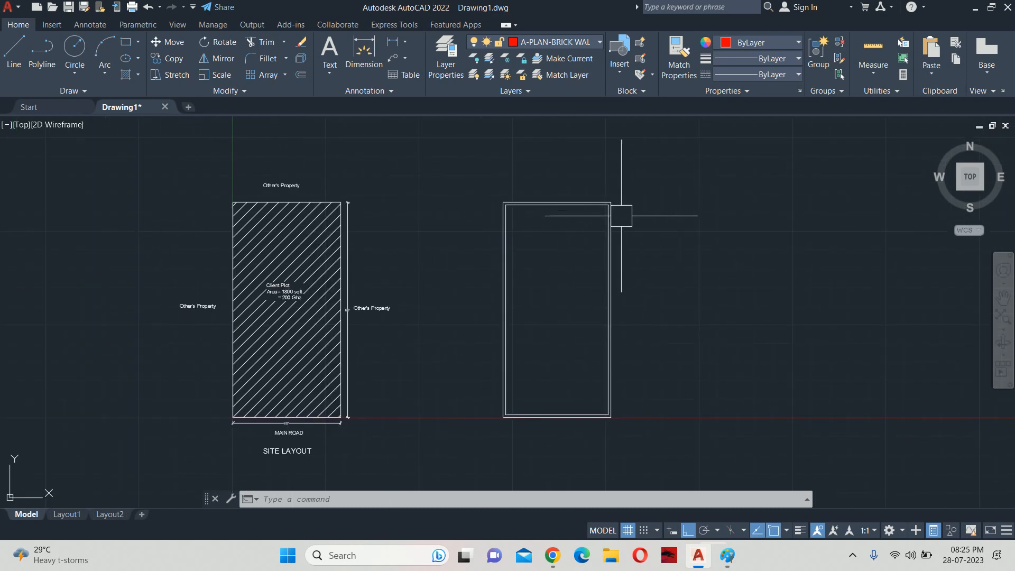
pyautogui.click(631, 176)
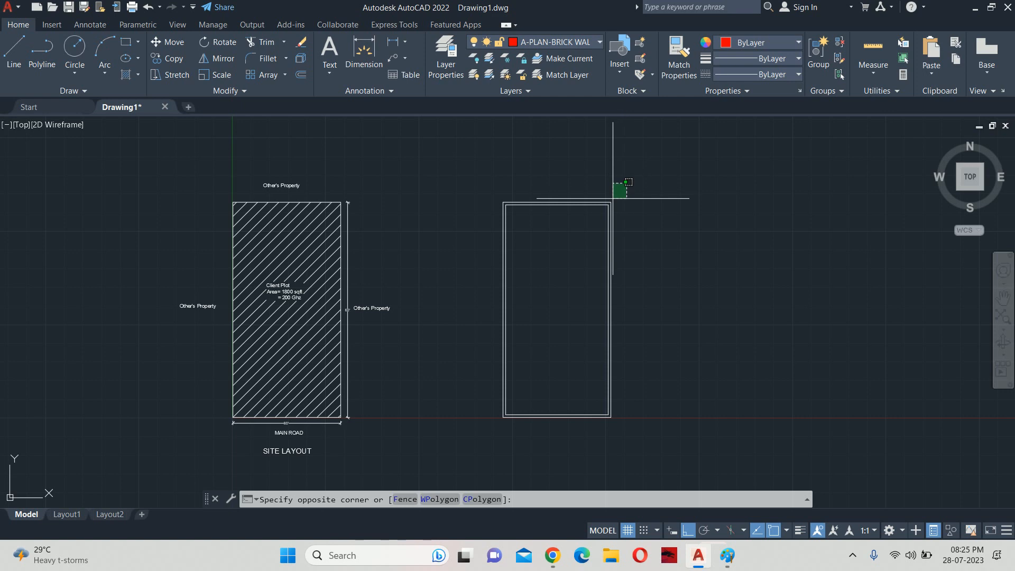
pyautogui.scroll(5, 614, 198)
pyautogui.click(599, 214)
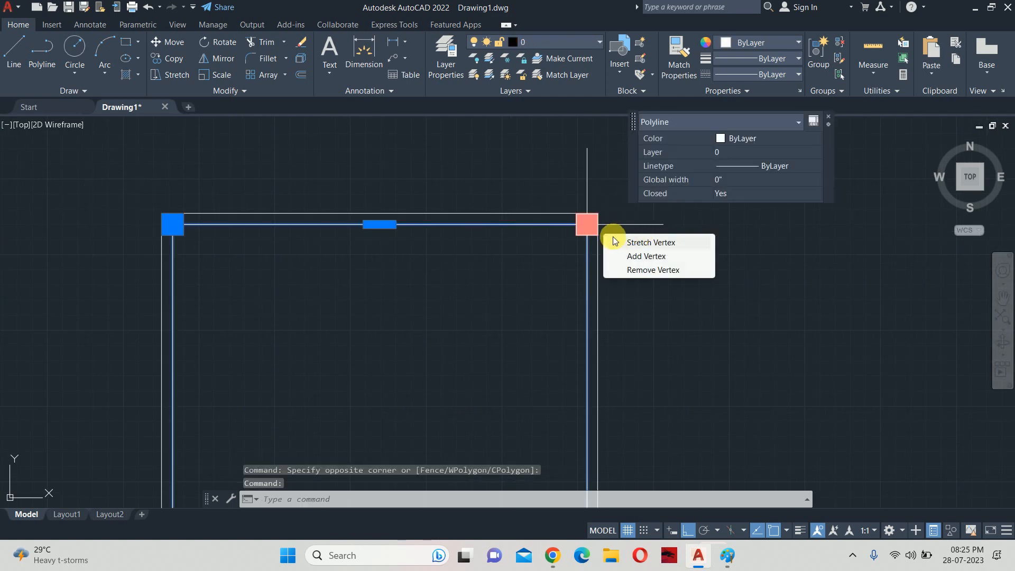
pyautogui.moveTo(398, 355); pyautogui.dragTo(464, 260, button='middle')
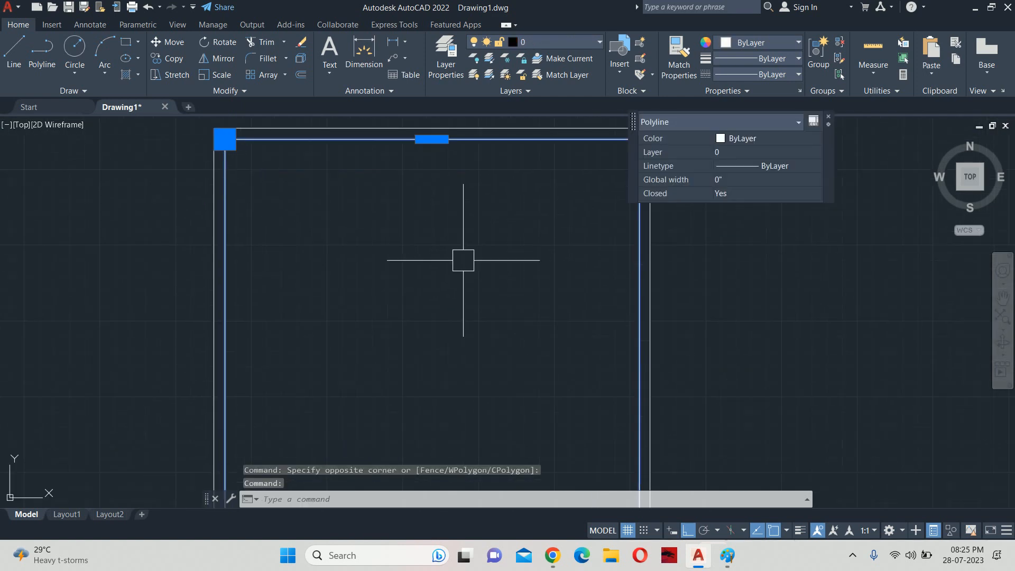
pyautogui.write('PR')
pyautogui.press('Return')
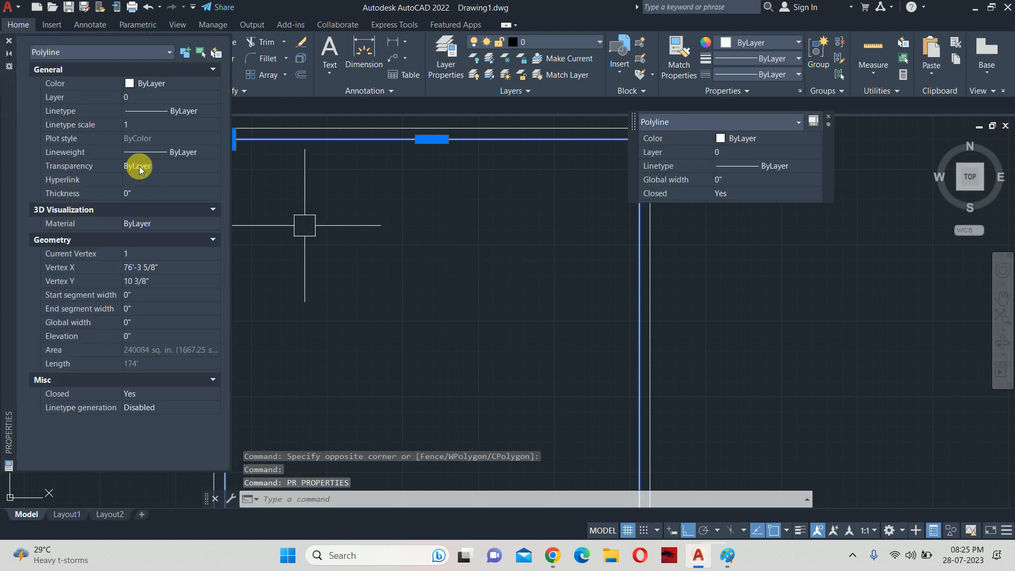
pyautogui.click(196, 93)
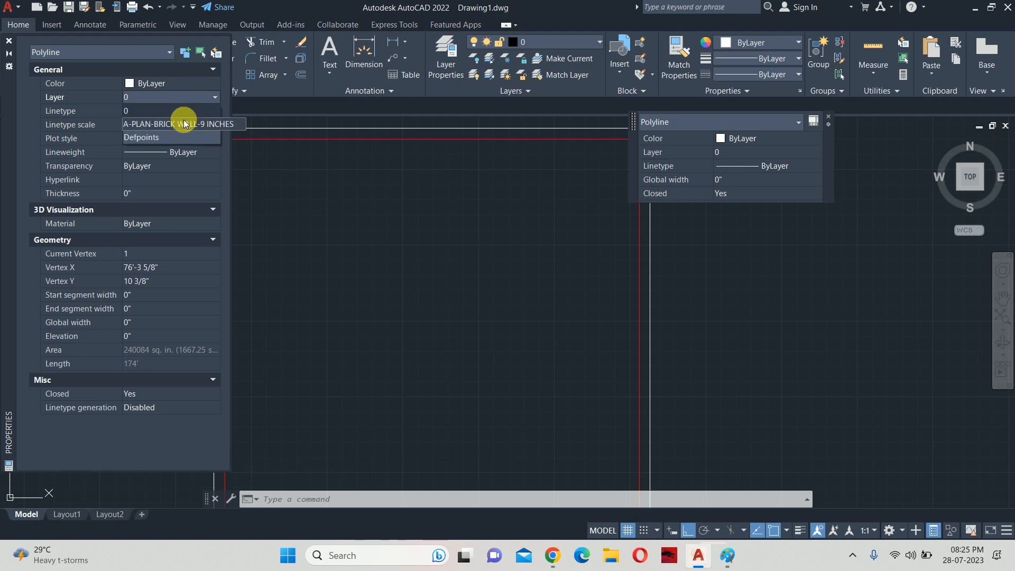
pyautogui.click(185, 125)
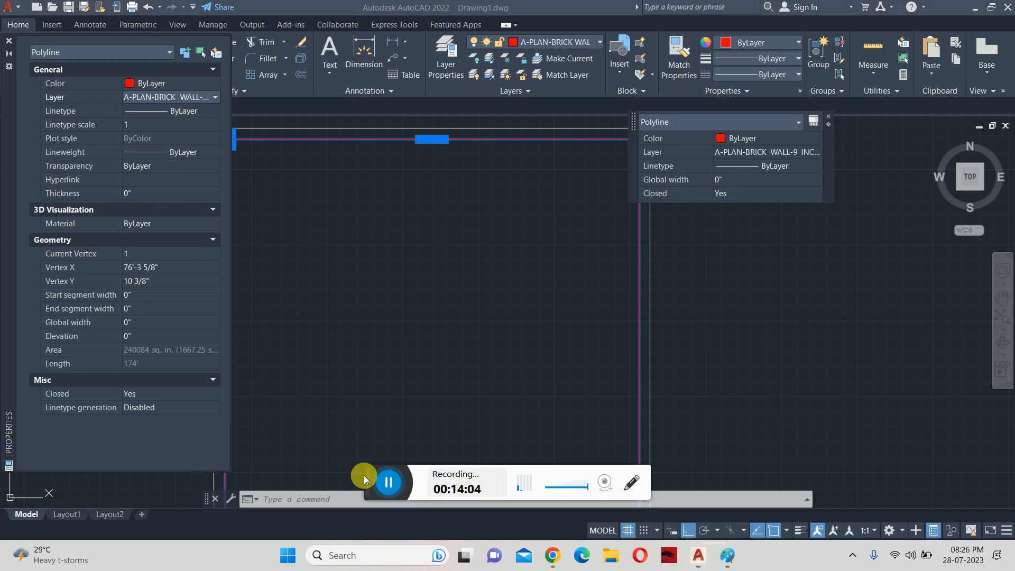
pyautogui.click(9, 42)
pyautogui.press('Escape')
pyautogui.press('Escape')
pyautogui.press('Escape')
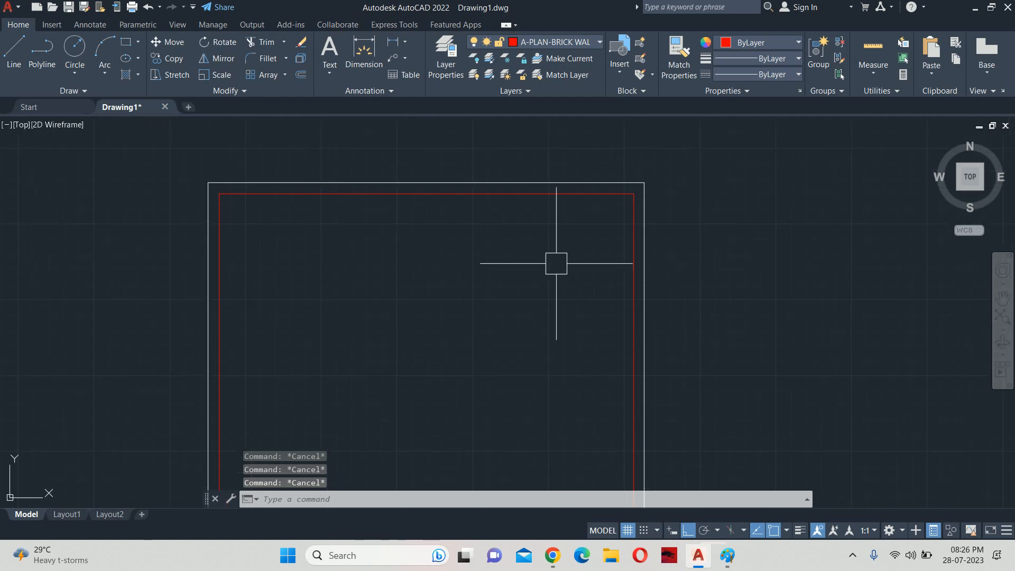
# Step: Return the inner offset rectangle to layer 0 through its properties
pyautogui.scroll(-6, 549, 257)
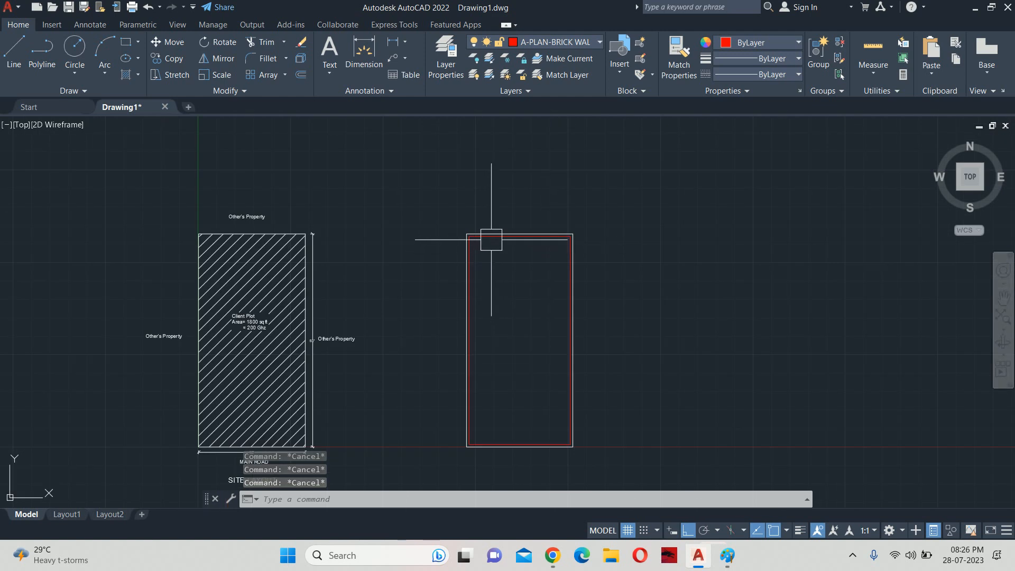
pyautogui.scroll(4, 484, 243)
pyautogui.click(483, 243)
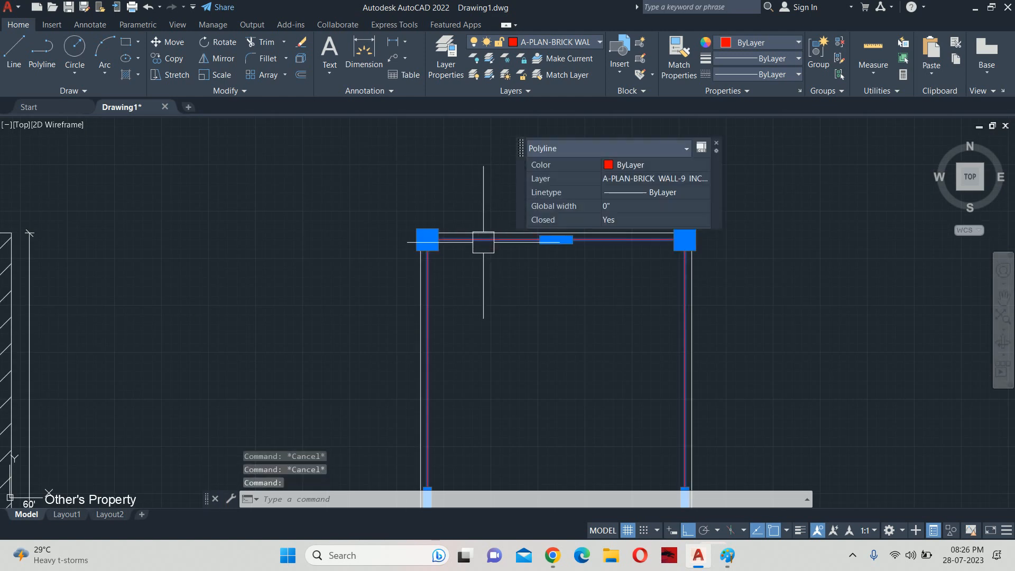
pyautogui.write('PR')
pyautogui.press('Return')
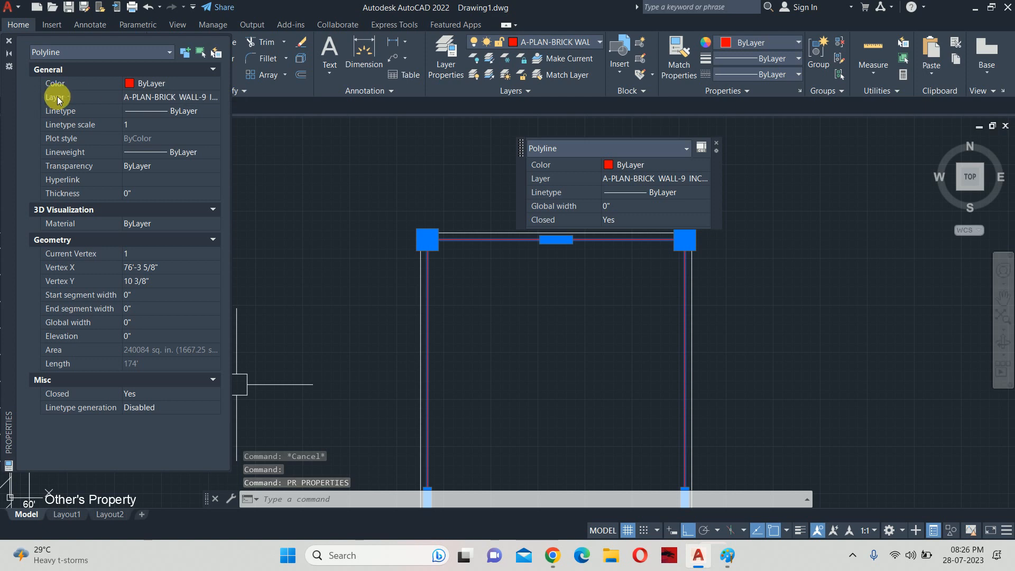
pyautogui.press('Escape')
pyautogui.press('Escape')
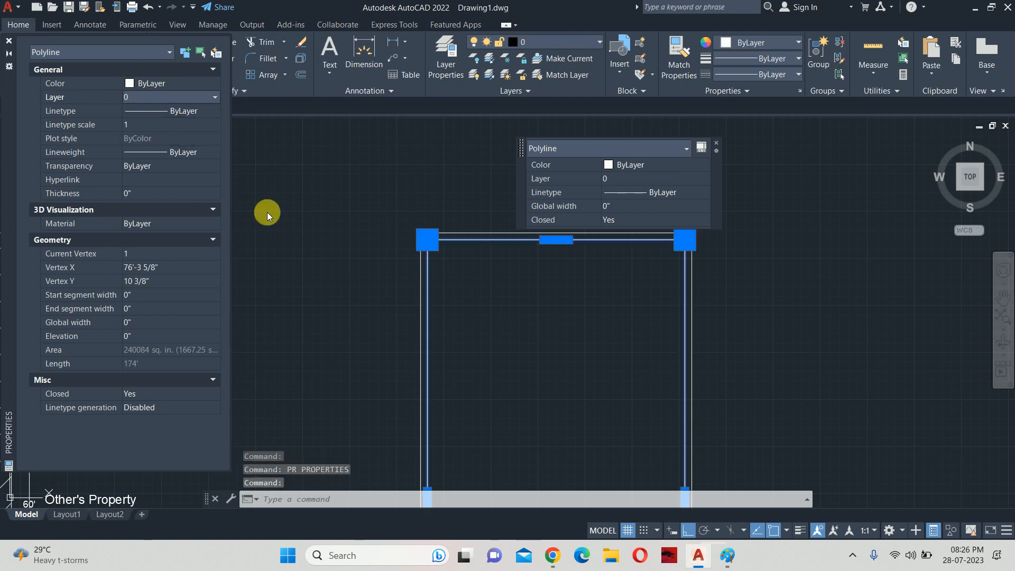
pyautogui.click(9, 40)
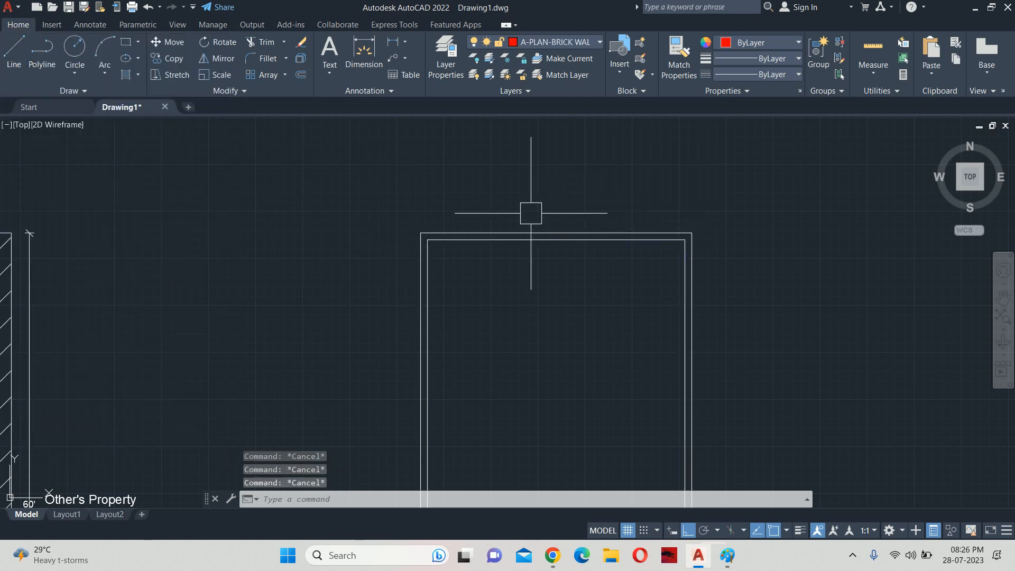
# Step: Override the outer plot rectangle's object color with index color Red
pyautogui.scroll(4, 531, 213)
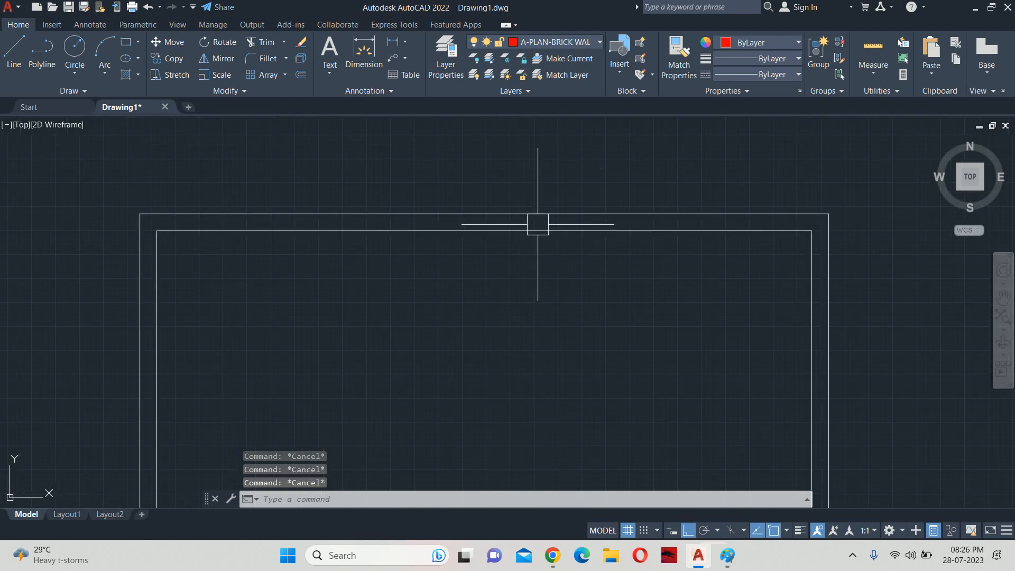
pyautogui.click(518, 223)
pyautogui.press('Escape')
pyautogui.click(511, 214)
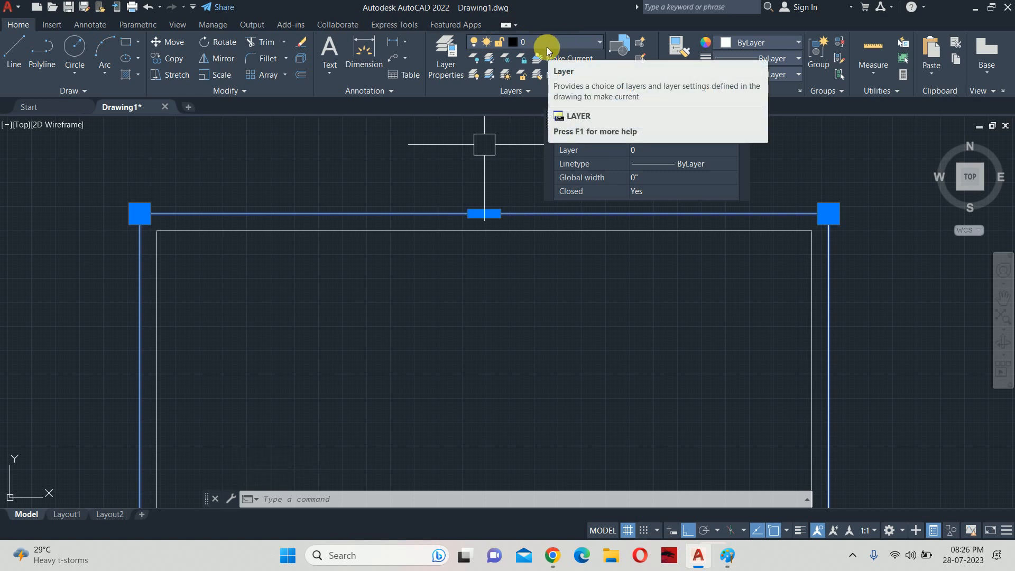
pyautogui.click(769, 41)
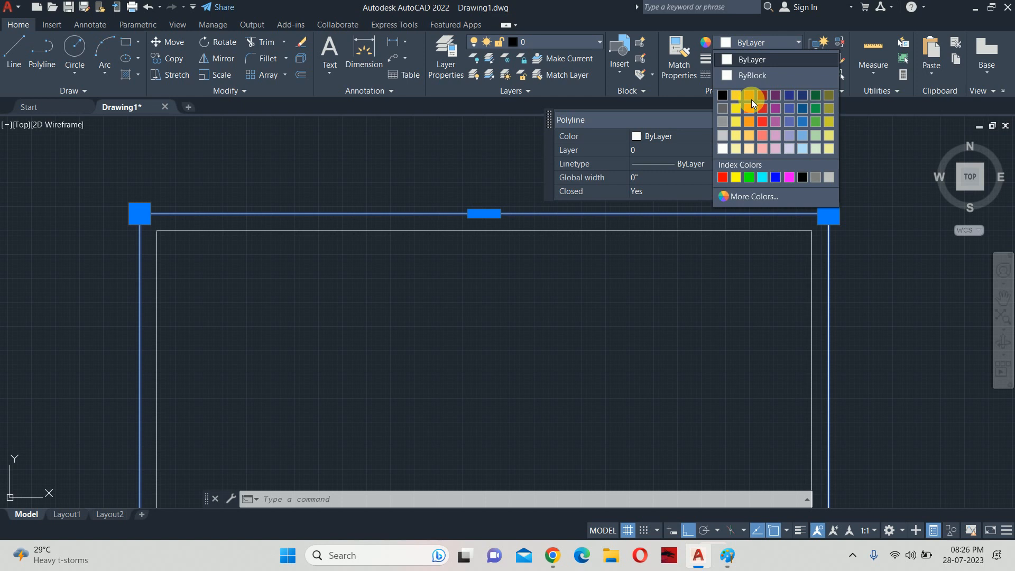
pyautogui.click(722, 177)
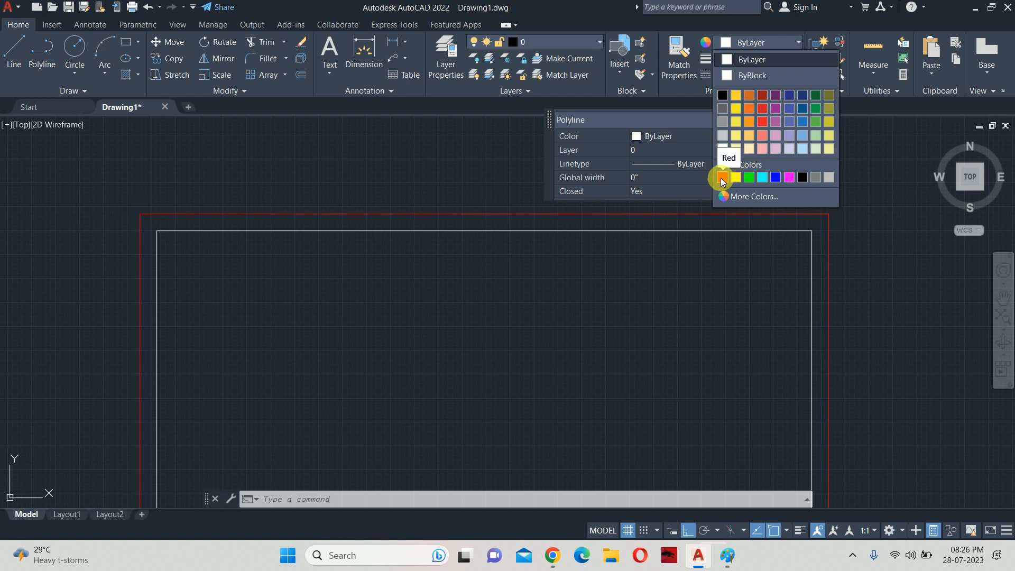
# Step: Assign the outer plot rectangle to the A-PLAN-BRICK WALL-9 INCHES layer and undo that layer change
pyautogui.click(738, 41)
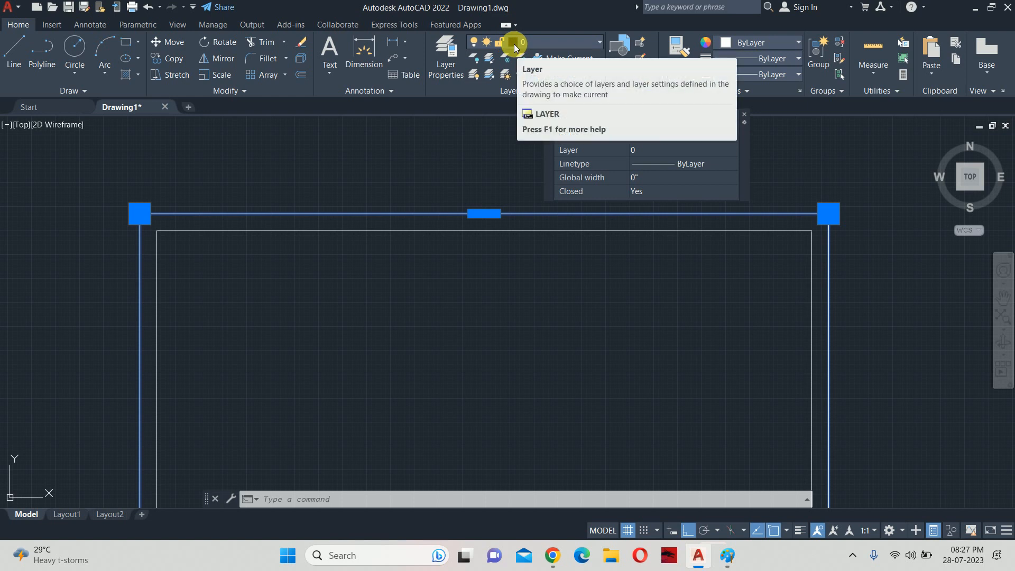
pyautogui.click(537, 44)
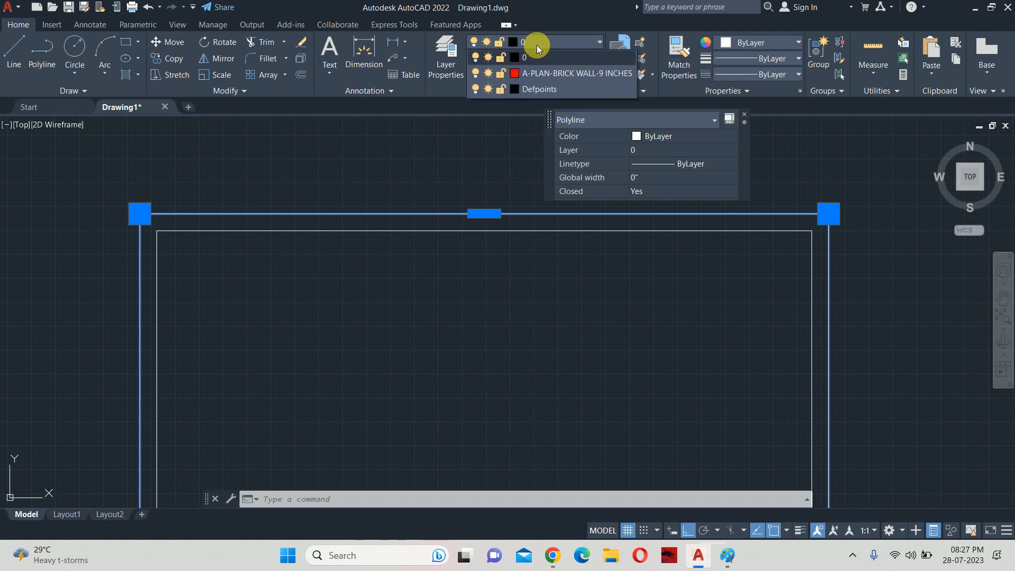
pyautogui.click(574, 74)
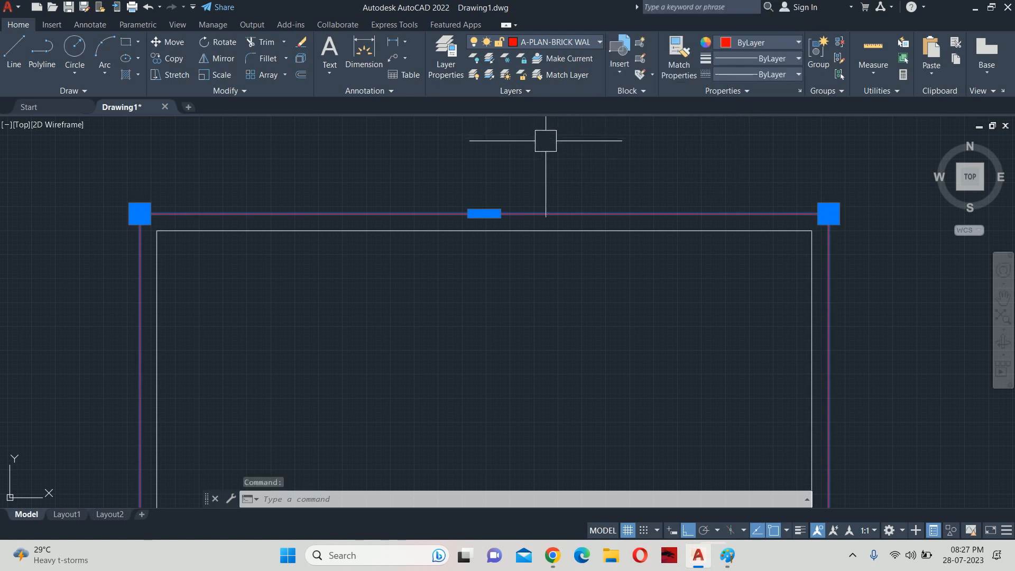
pyautogui.press('Escape')
pyautogui.moveTo(597, 203)
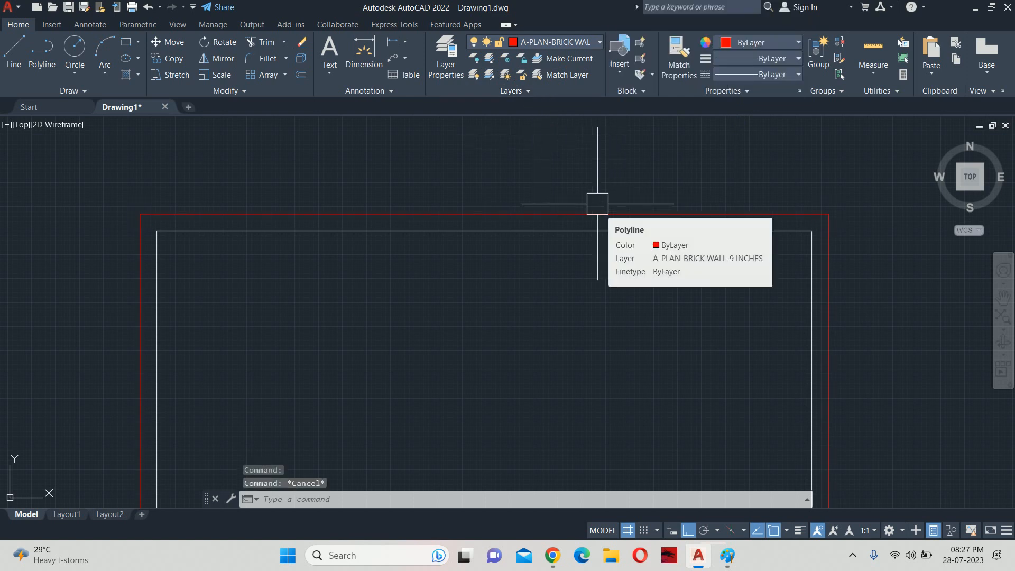
pyautogui.hotkey('ctrl', 'z')
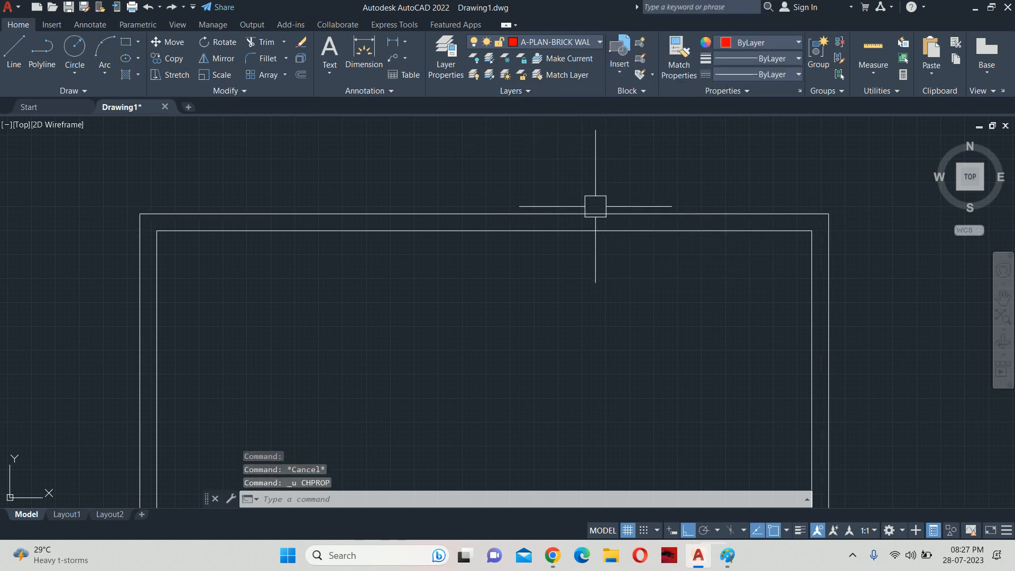
pyautogui.press('Escape')
# Step: With the outer plot rectangle selected, turn Quick Properties off and back on, then clear the selection
pyautogui.click(584, 214)
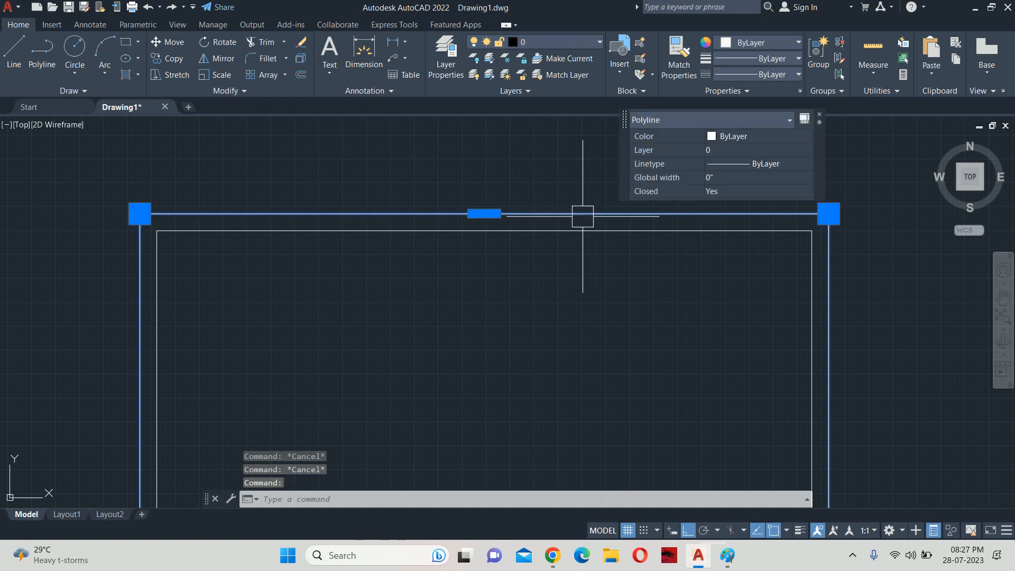
pyautogui.click(933, 530)
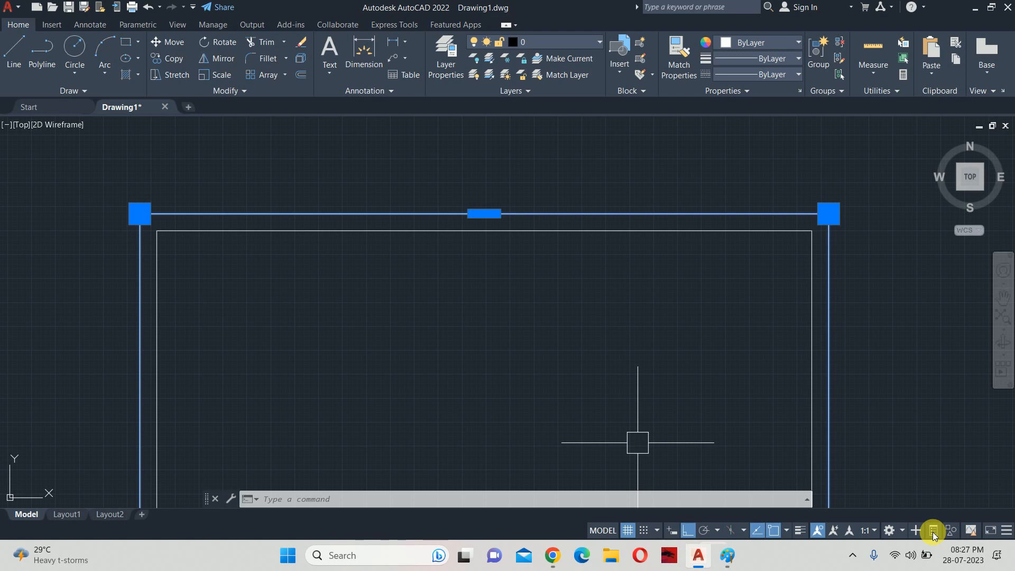
pyautogui.click(1007, 531)
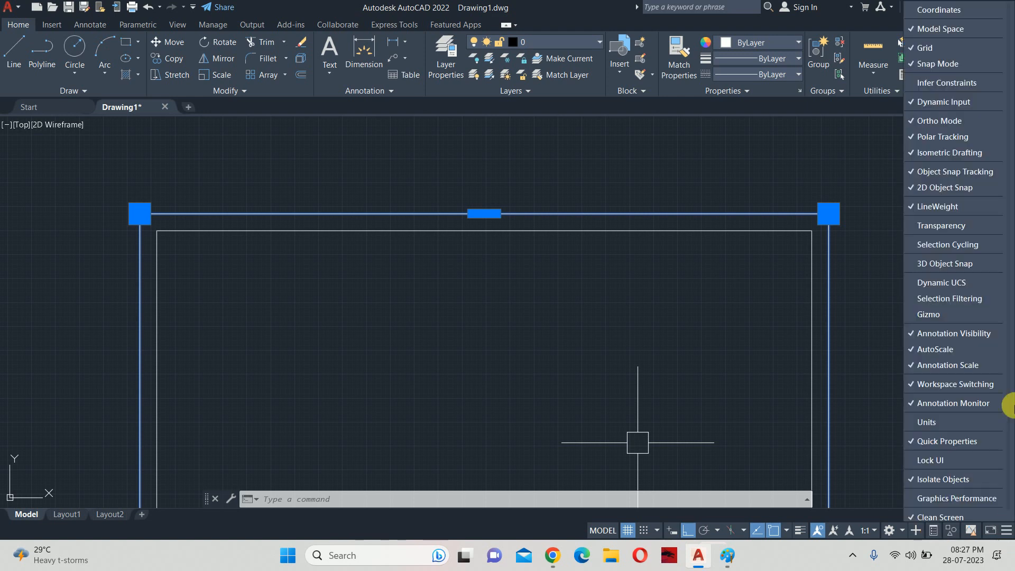
pyautogui.click(953, 447)
pyautogui.click(953, 446)
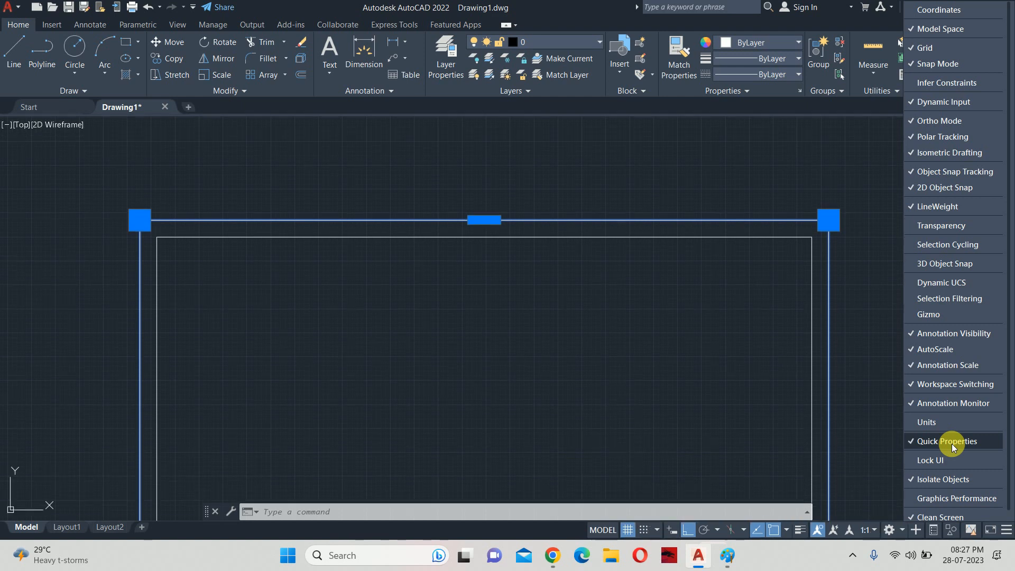
pyautogui.click(931, 530)
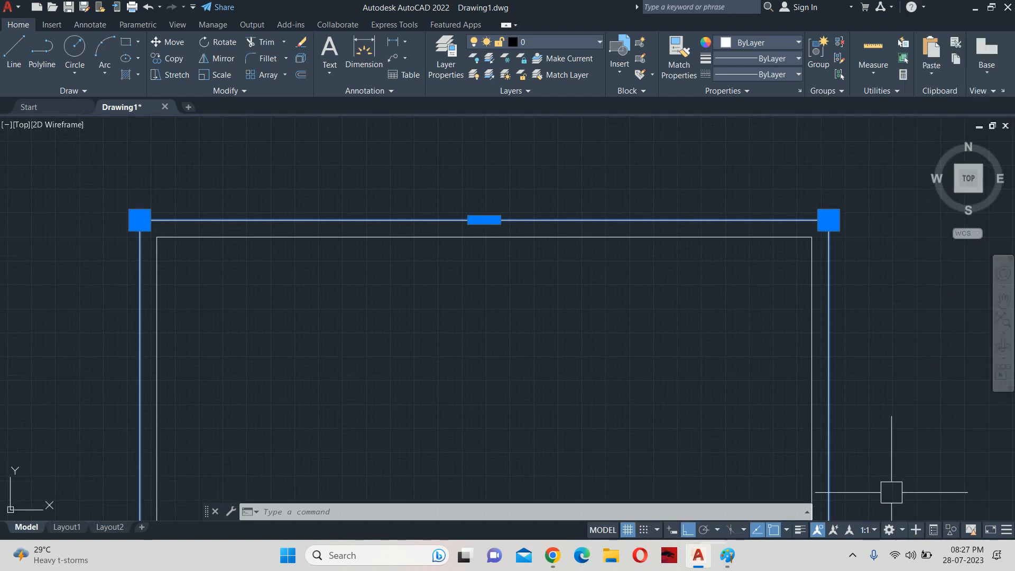
pyautogui.click(934, 531)
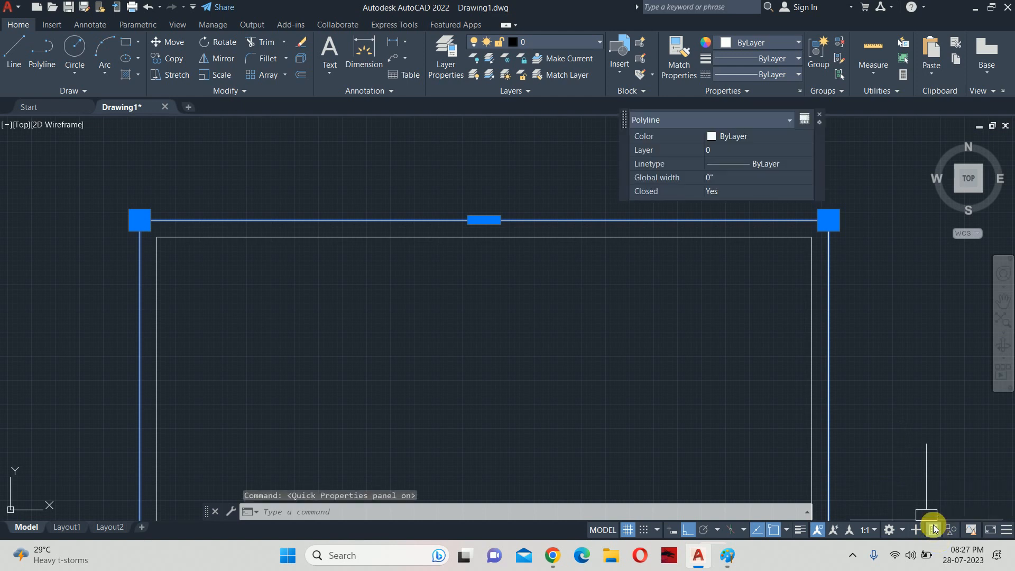
pyautogui.press('Escape')
pyautogui.press('Escape')
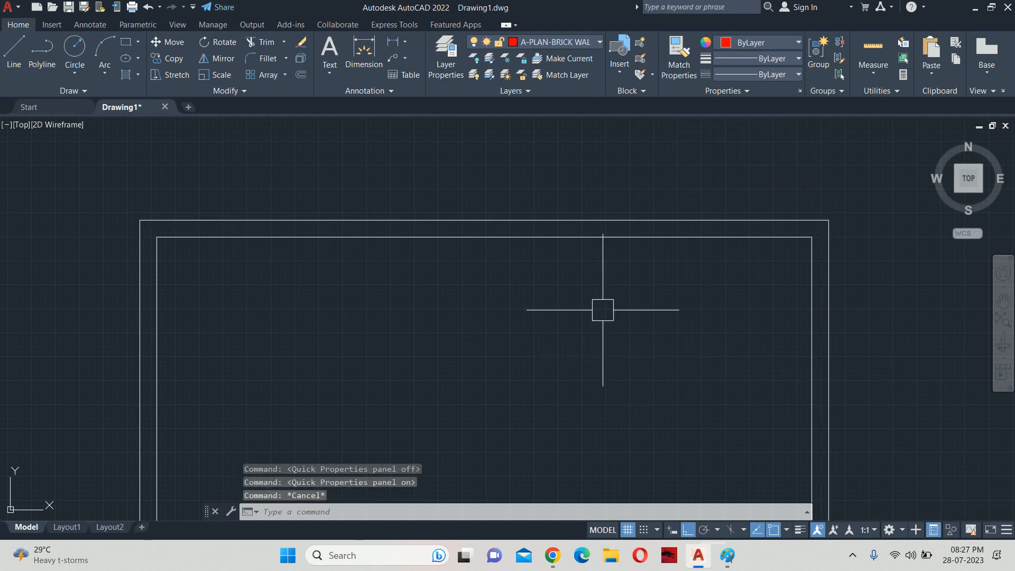
# Step: Assign the inner offset rectangle to the A-PLAN-BRICK WALL-9 INCHES layer through its quick properties
pyautogui.click(594, 238)
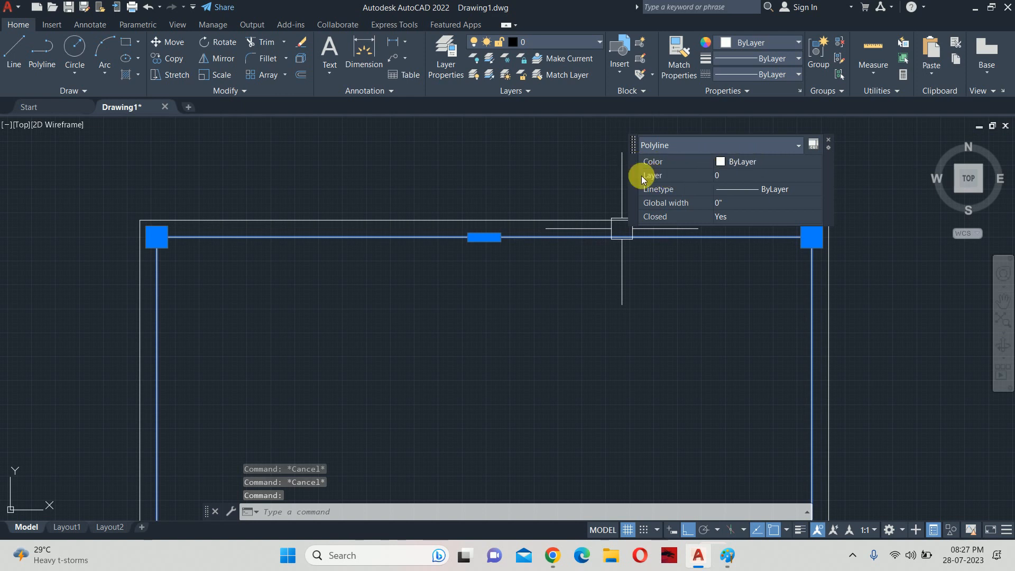
pyautogui.click(719, 177)
pyautogui.click(720, 176)
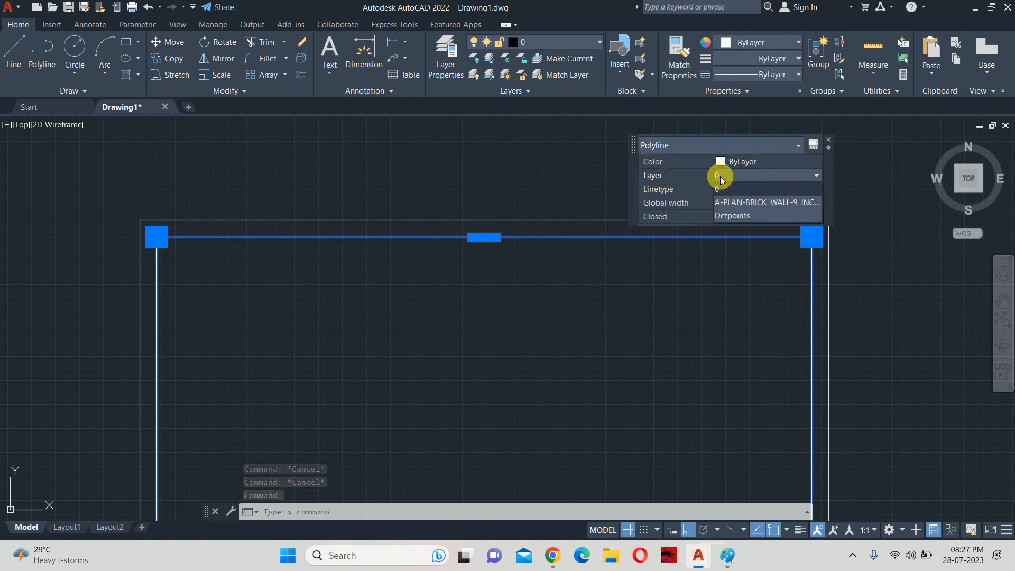
pyautogui.click(750, 204)
pyautogui.press('Escape')
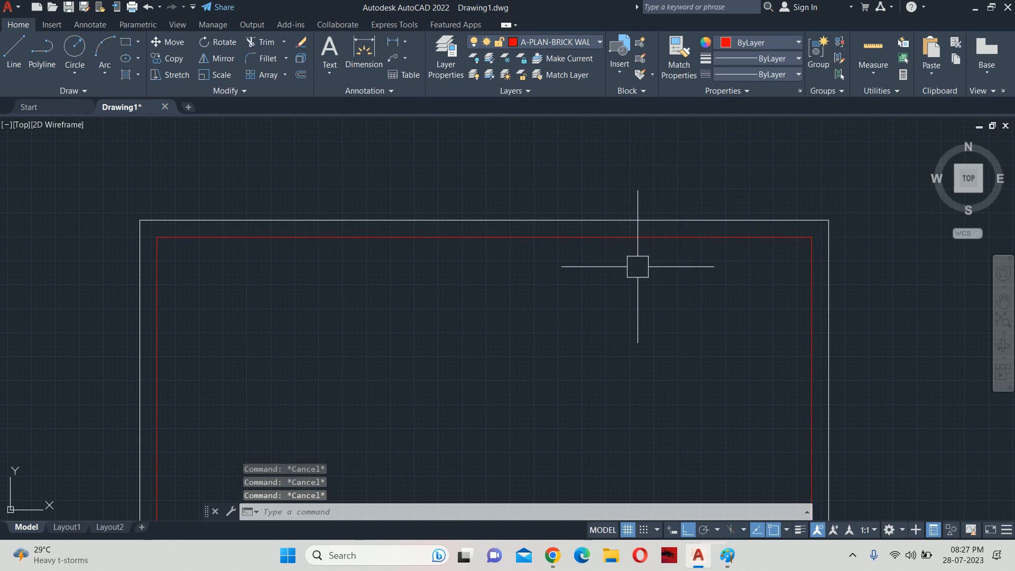
# Step: Match the outer plot rectangle's properties to the inner red rectangle with Match Properties
pyautogui.scroll(-2, 638, 267)
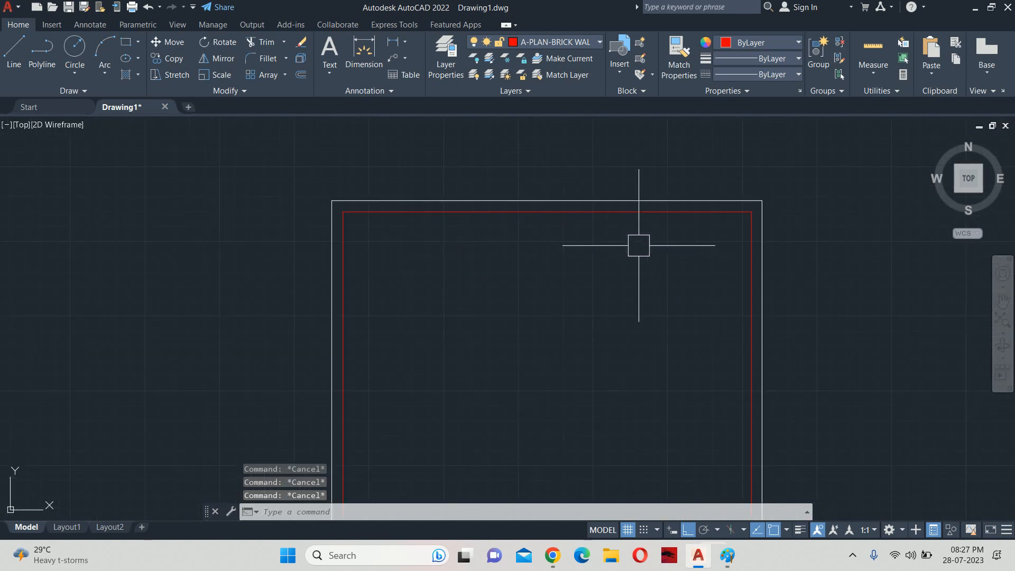
pyautogui.scroll(4, 682, 232)
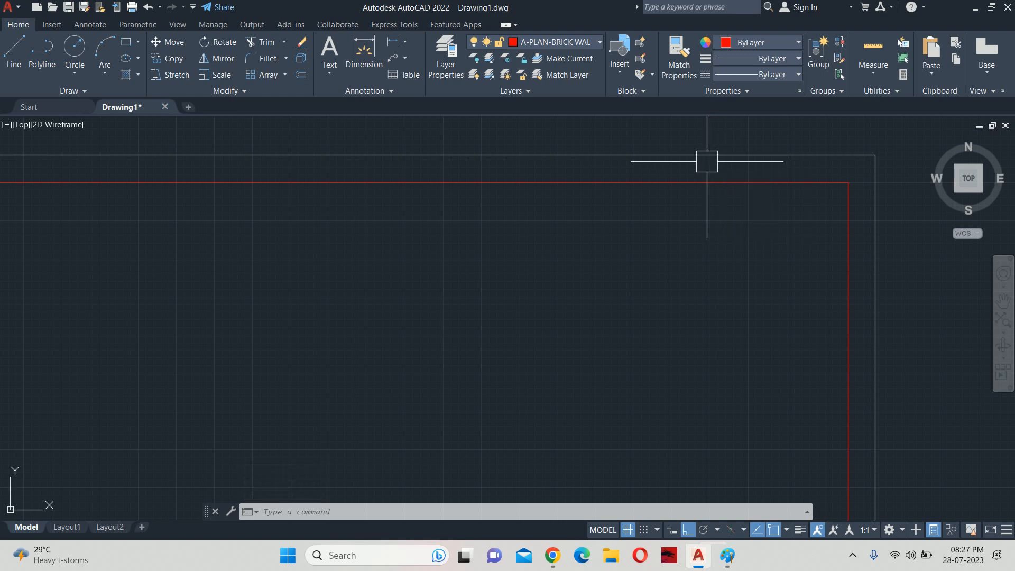
pyautogui.scroll(-5, 704, 163)
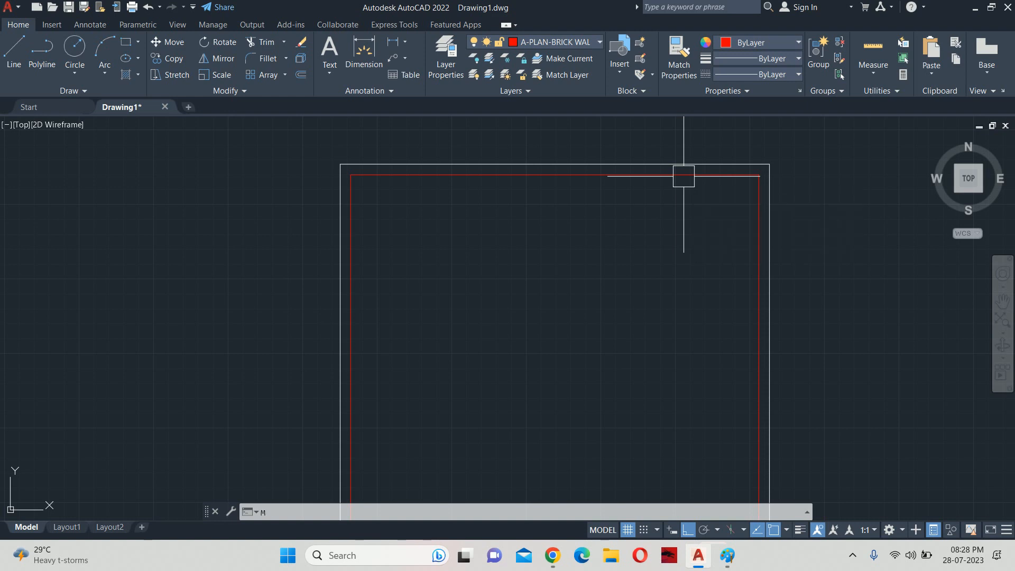
pyautogui.write('MA')
pyautogui.press('Return')
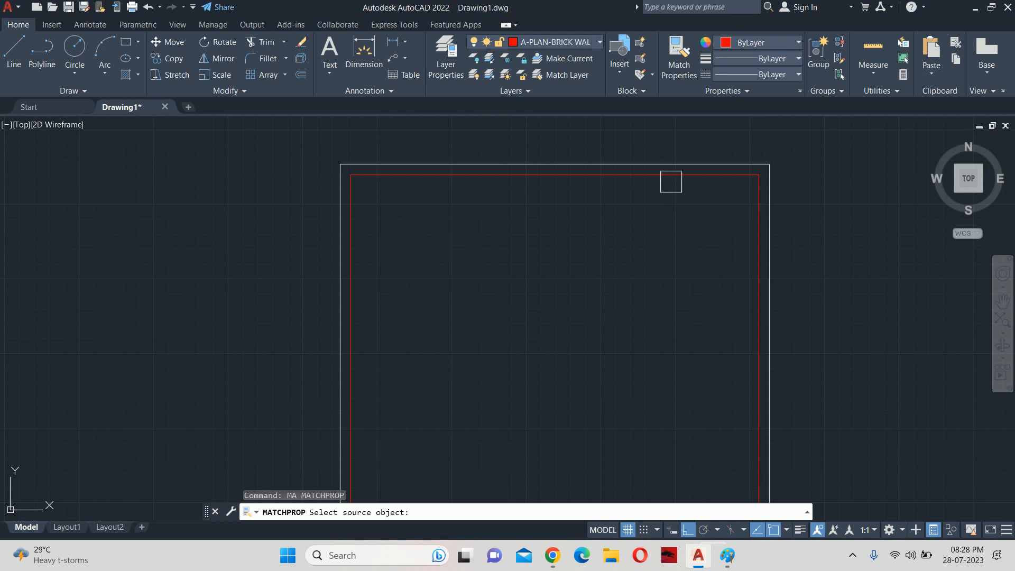
pyautogui.click(671, 181)
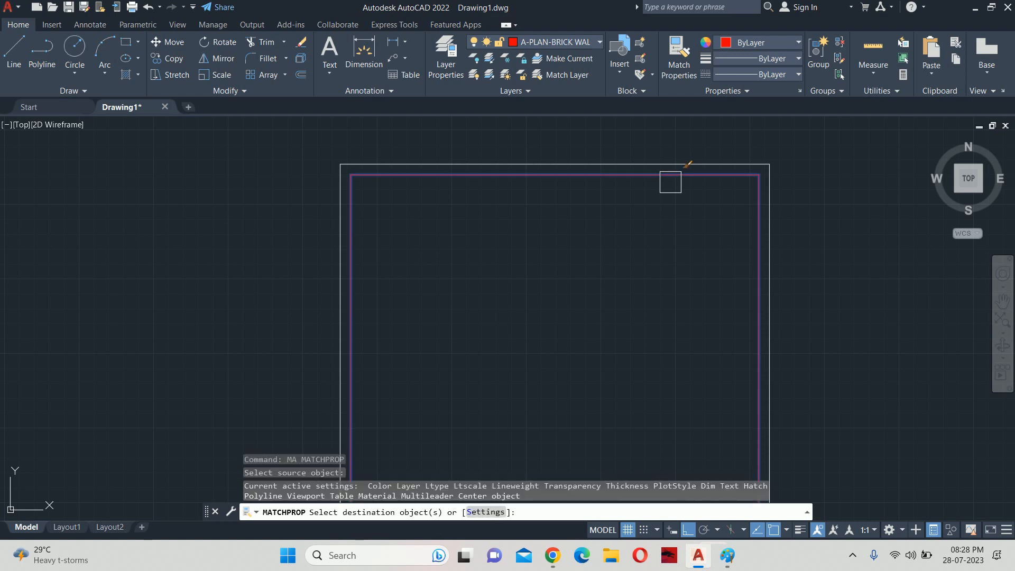
pyautogui.click(762, 160)
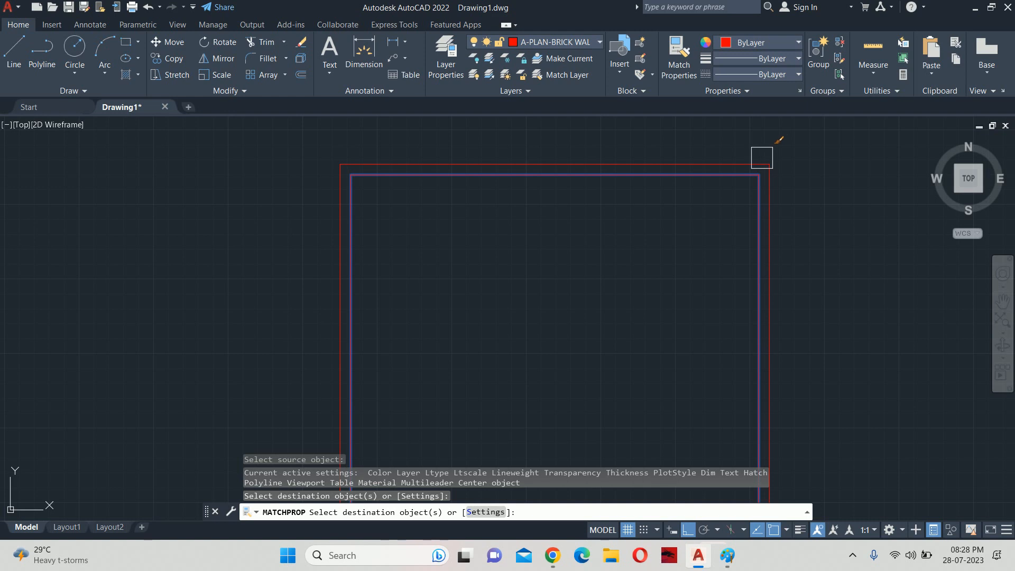
pyautogui.scroll(-5, 727, 185)
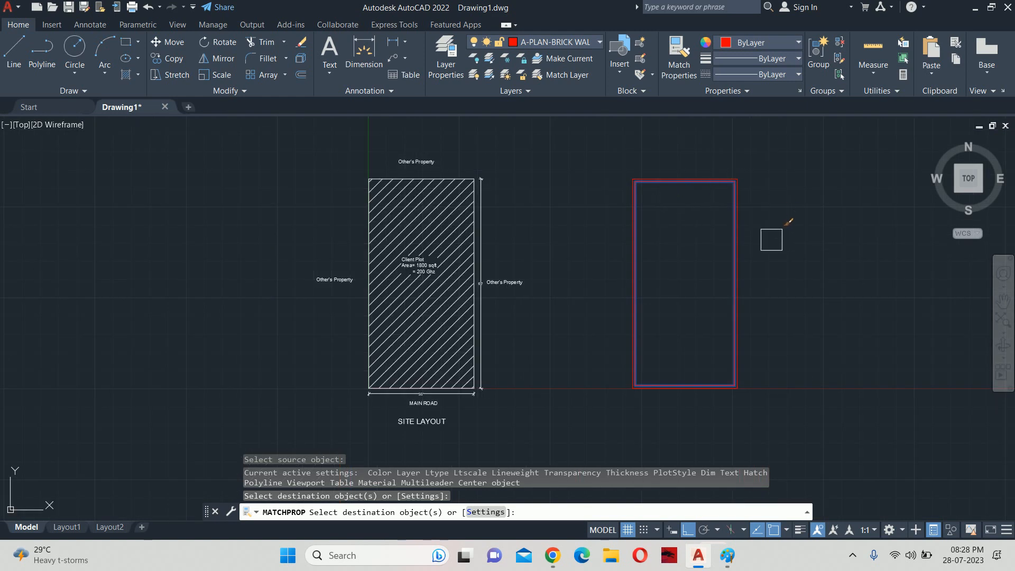
pyautogui.press('Escape')
pyautogui.press('Escape')
# Step: Explode the inner boundary wall rectangle into separate lines
pyautogui.moveTo(754, 250); pyautogui.dragTo(698, 249, button='middle')
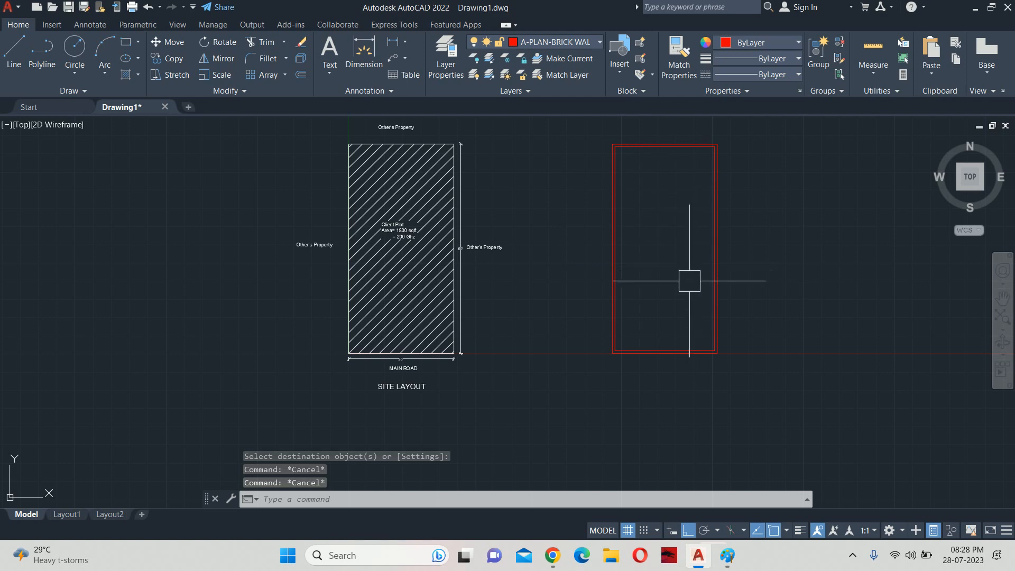
pyautogui.scroll(2, 671, 294)
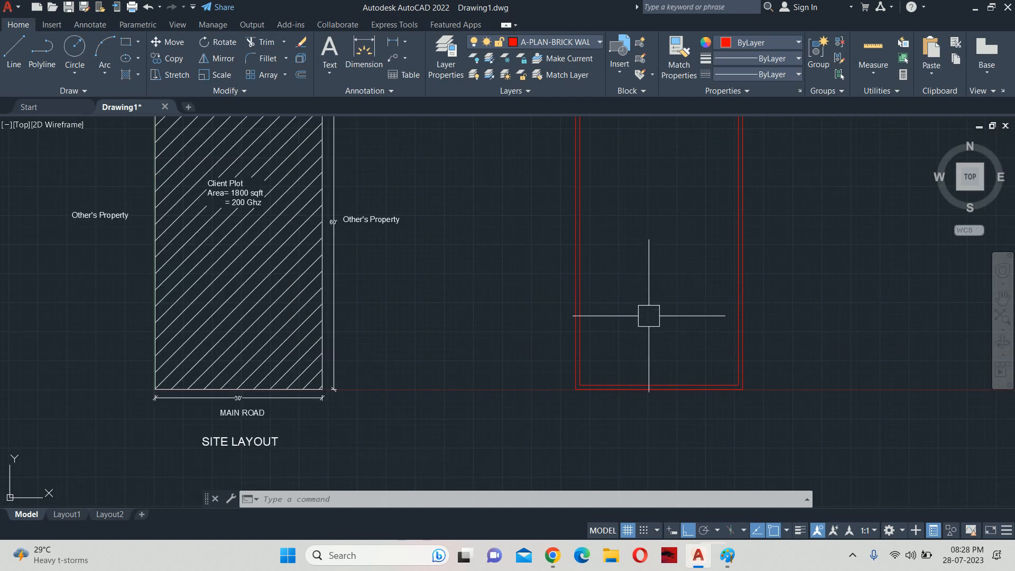
pyautogui.write('x')
pyautogui.press('Return')
pyautogui.scroll(4, 591, 375)
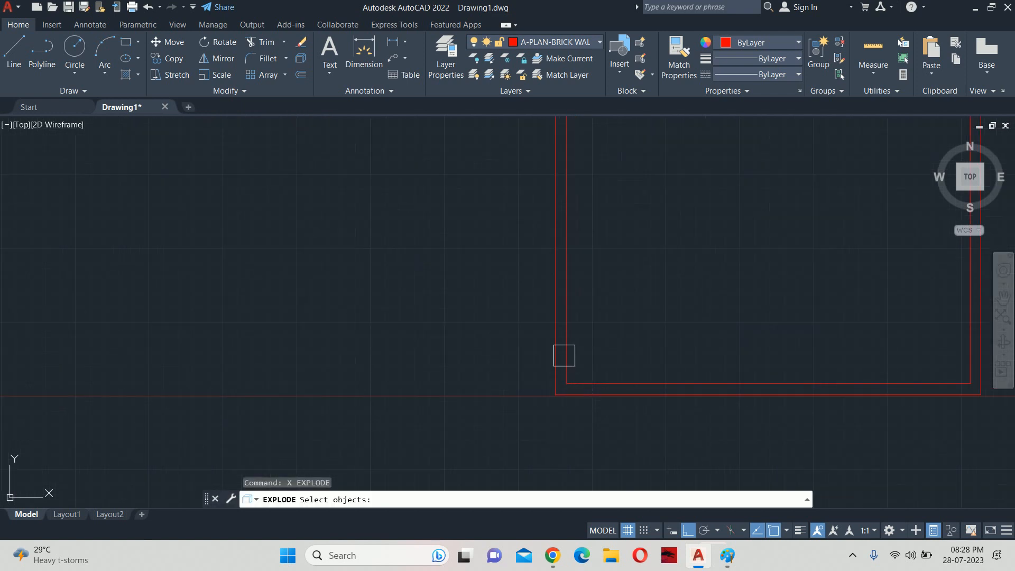
pyautogui.click(569, 350)
pyautogui.press('Return')
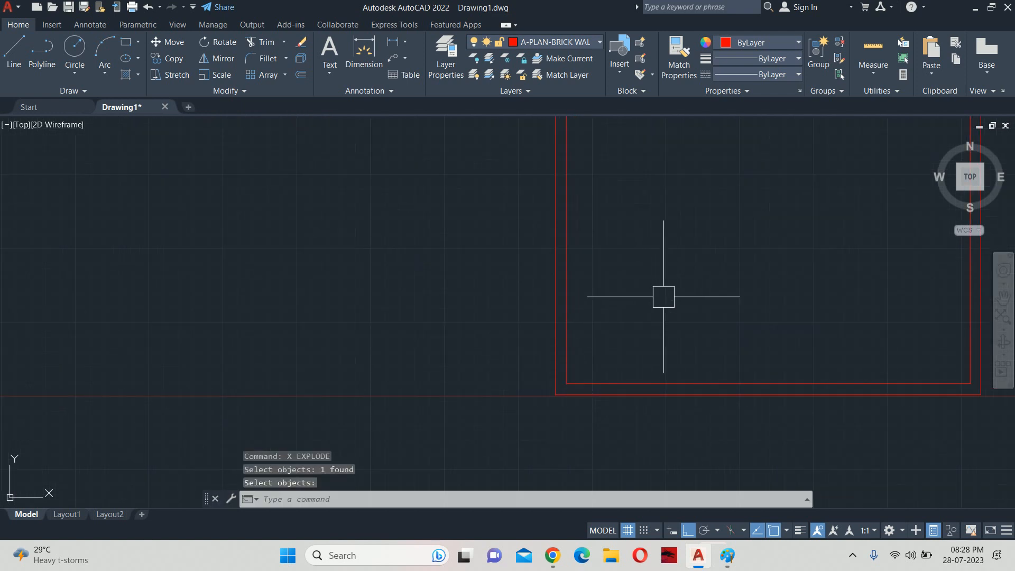
pyautogui.scroll(-4, 661, 294)
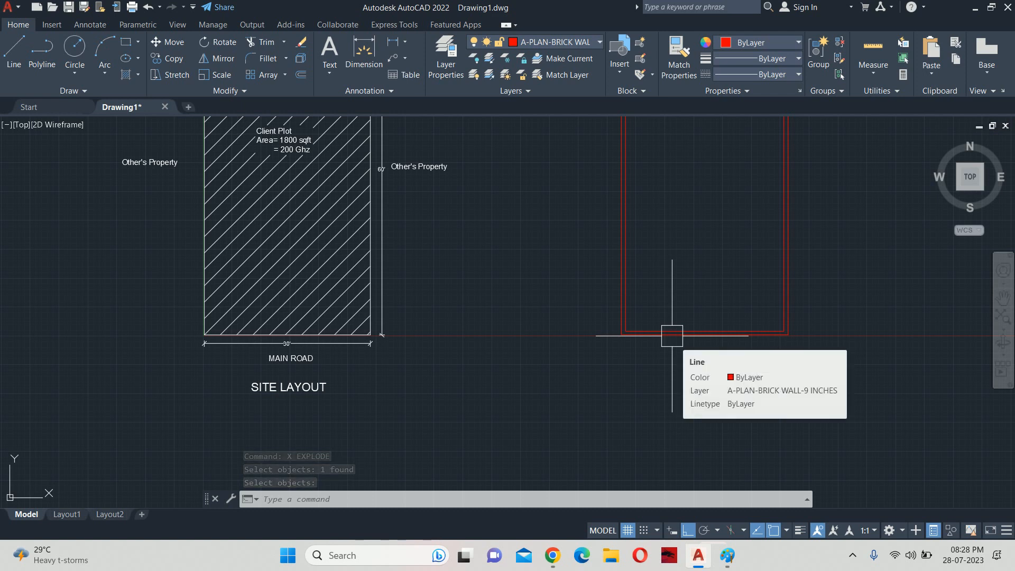
pyautogui.scroll(2, 589, 326)
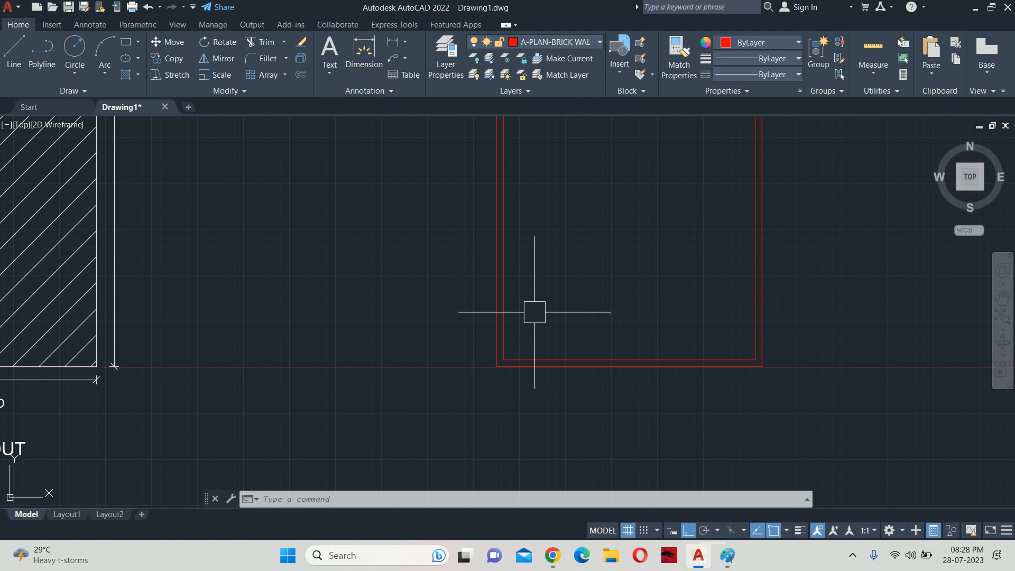
pyautogui.moveTo(537, 306); pyautogui.dragTo(511, 323, button='middle')
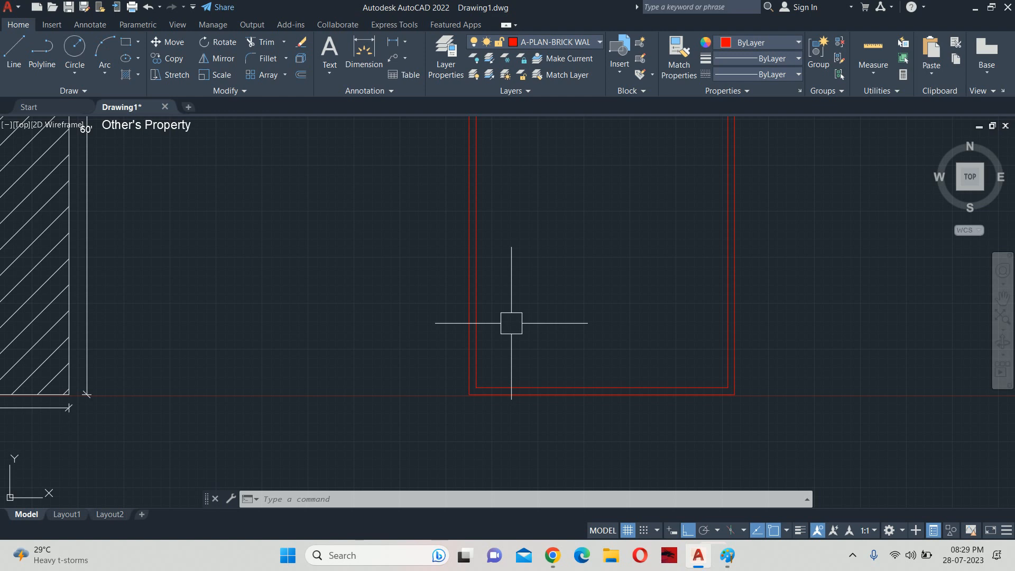
pyautogui.scroll(-5, 523, 296)
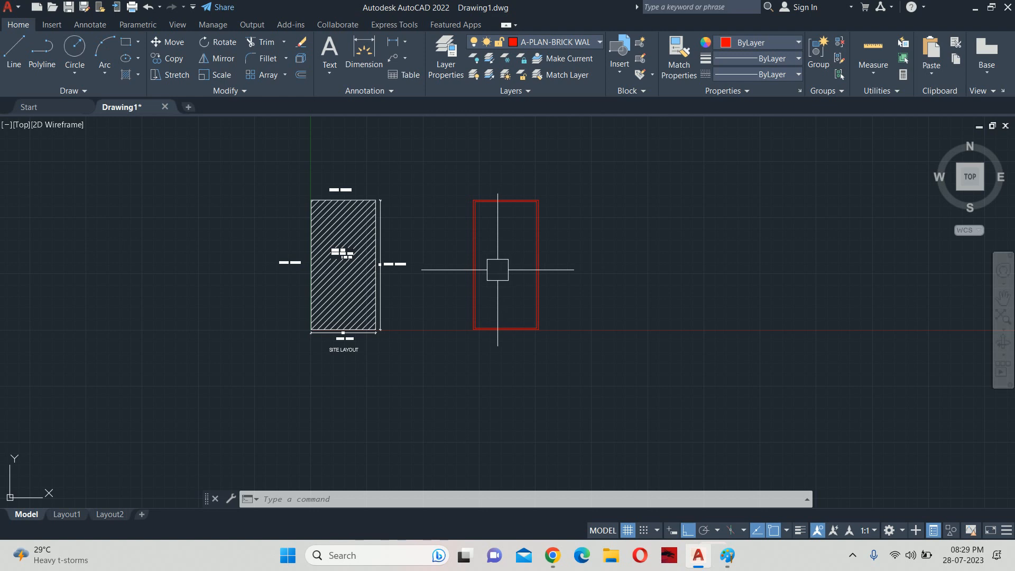
pyautogui.hotkey('alt', 'Tab')
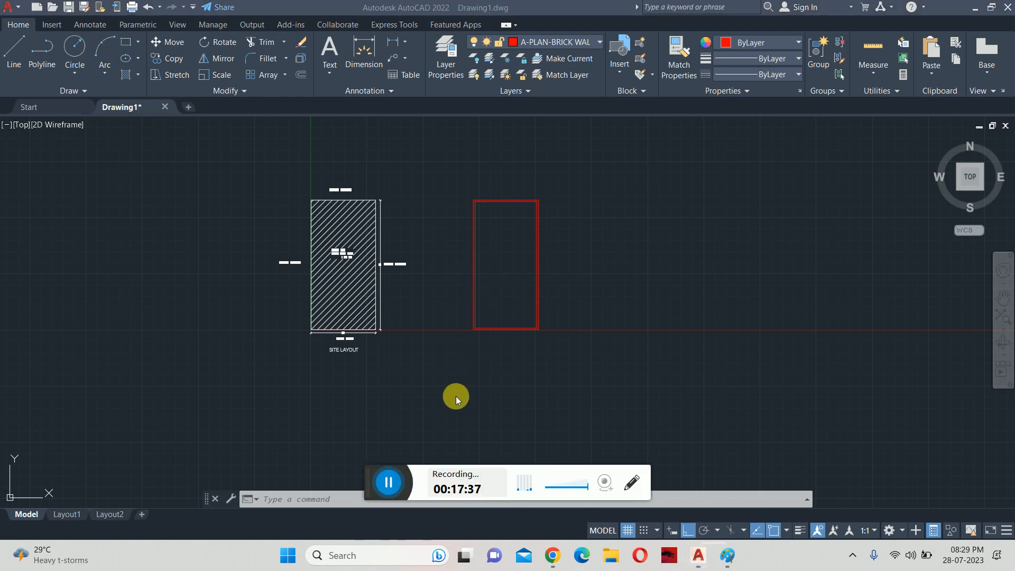
pyautogui.click(535, 303)
# Step: Offset the inner line of the left boundary wall 10 feet into the plot
pyautogui.scroll(4, 528, 304)
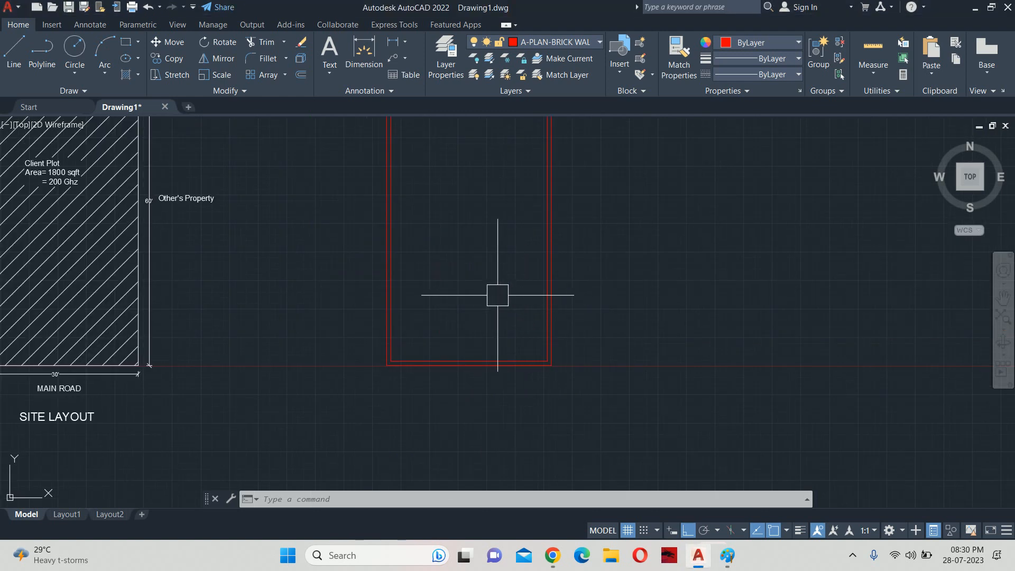
pyautogui.moveTo(466, 304); pyautogui.dragTo(491, 325, button='middle')
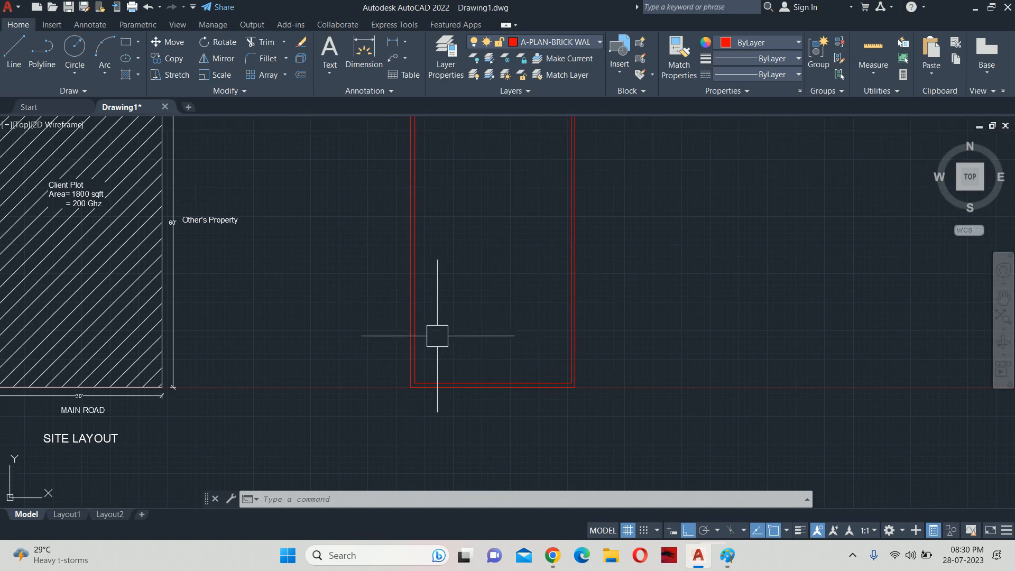
pyautogui.press('Escape')
pyautogui.press('Escape')
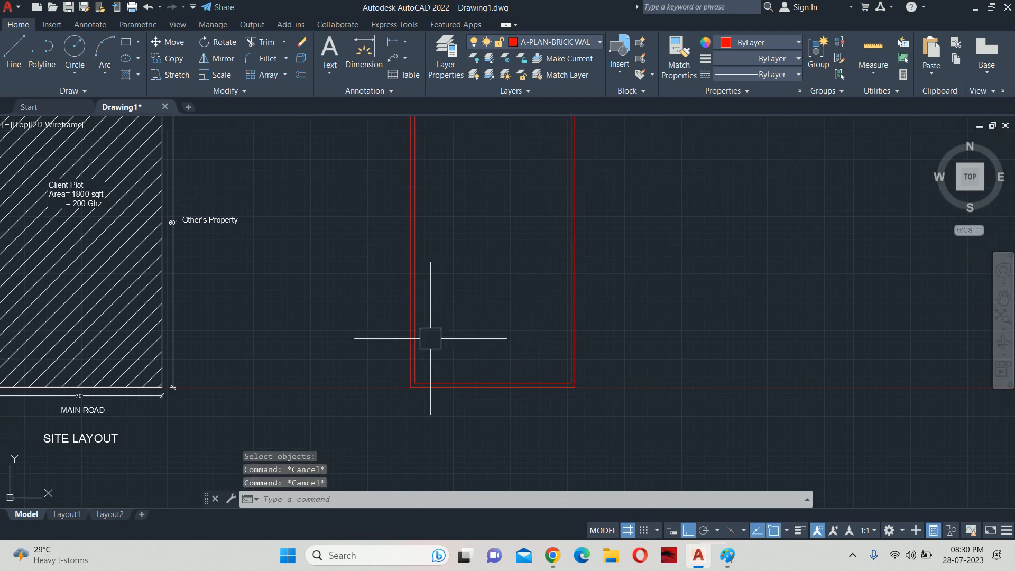
pyautogui.write('o')
pyautogui.press('Return')
pyautogui.write('1')
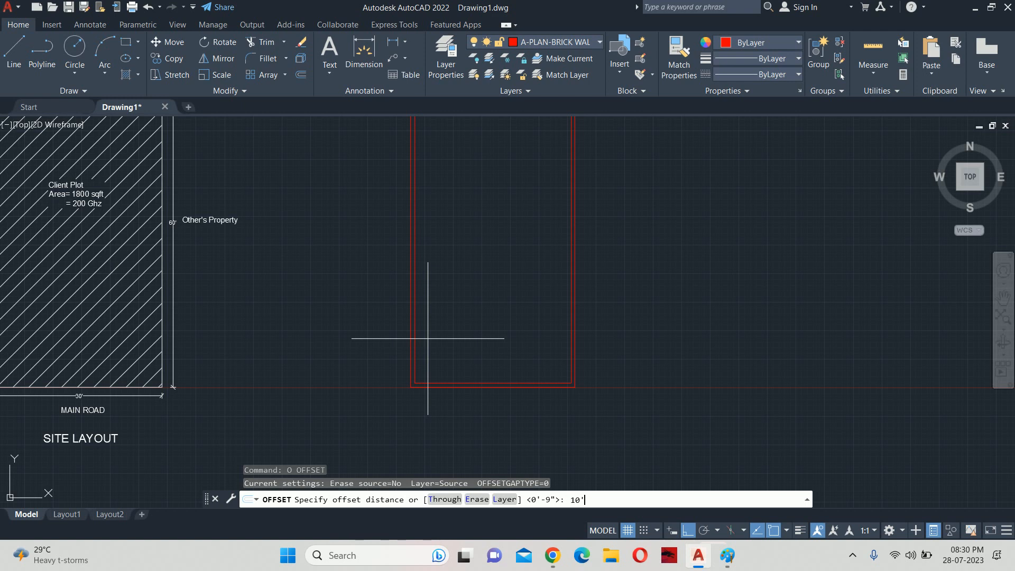
pyautogui.write("0'")
pyautogui.press('Return')
pyautogui.scroll(4, 420, 358)
pyautogui.click(402, 354)
pyautogui.click(512, 365)
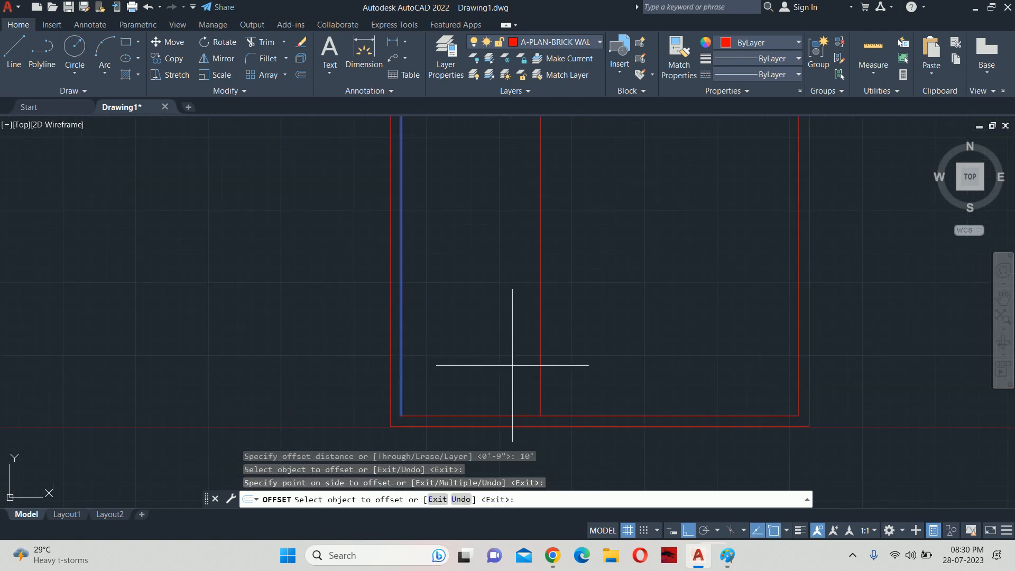
pyautogui.press('Escape')
# Step: Offset the new vertical line another 36 inches to the right
pyautogui.moveTo(521, 358); pyautogui.dragTo(496, 283, button='middle')
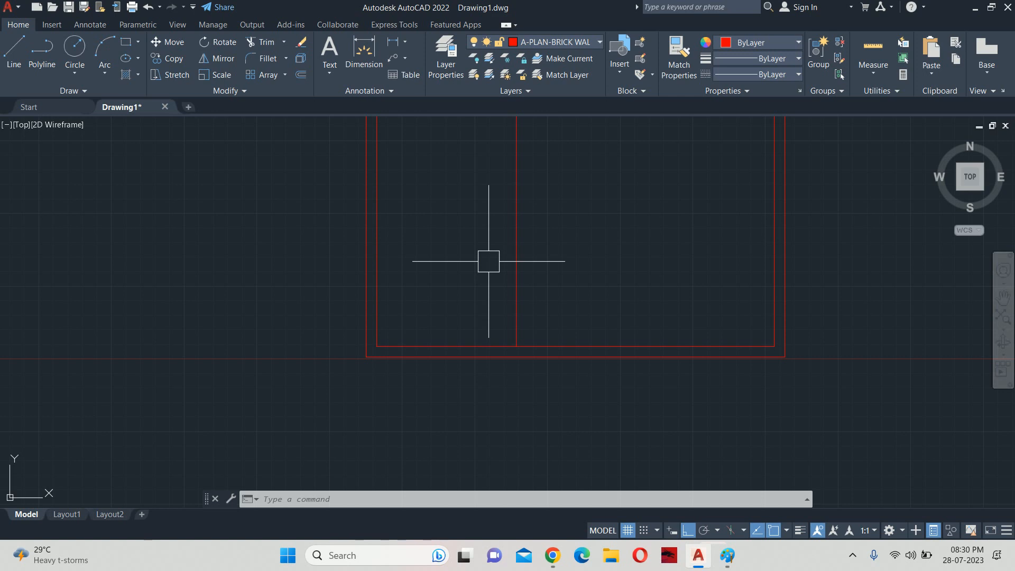
pyautogui.write('o')
pyautogui.press('Return')
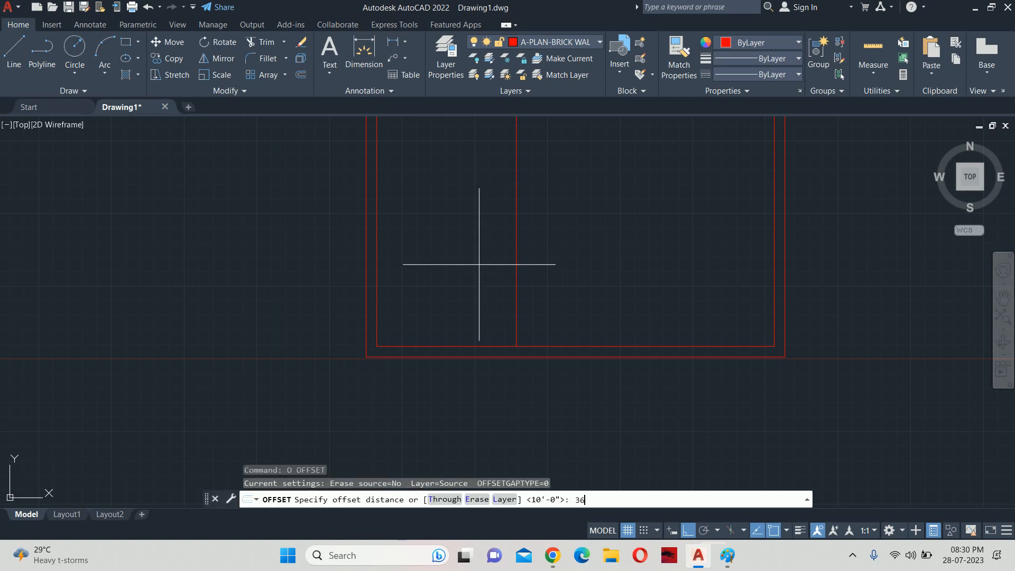
pyautogui.write('36')
pyautogui.press('Return')
pyautogui.click(516, 238)
pyautogui.click(608, 236)
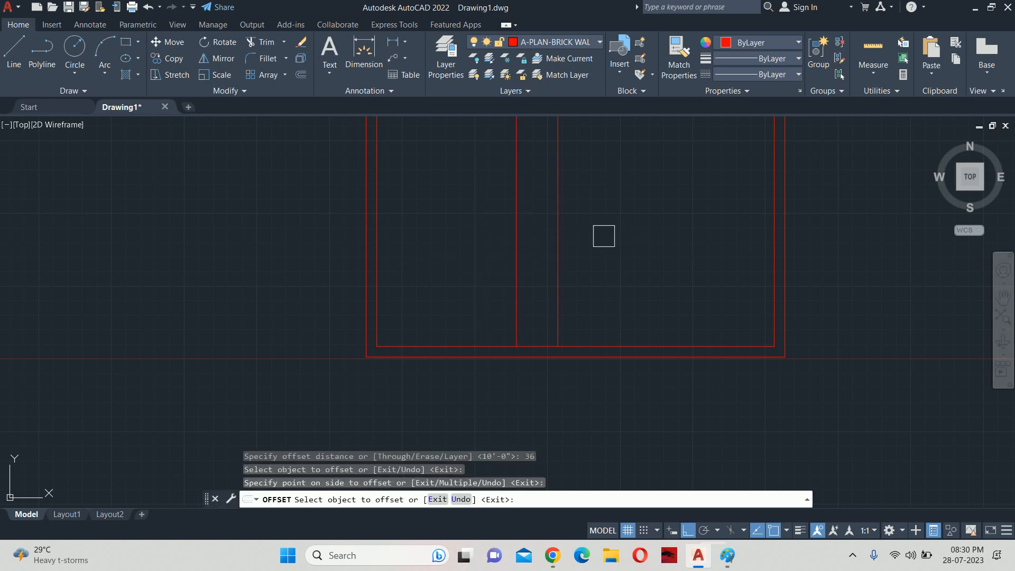
pyautogui.press('Escape')
pyautogui.press('Escape')
# Step: Delete the vertical guide line that lies 10 feet from the left wall
pyautogui.click(516, 253)
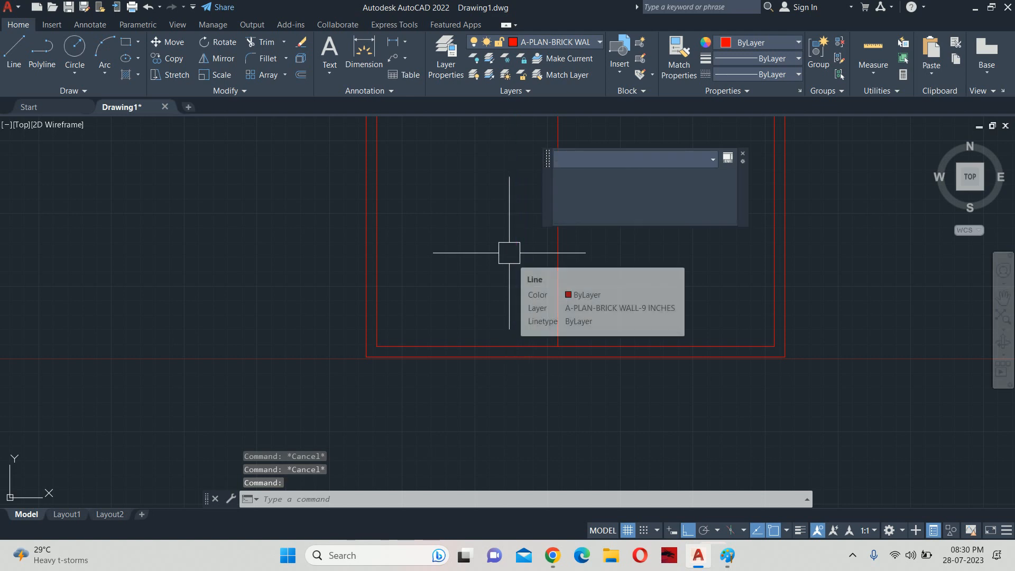
pyautogui.press('Delete')
pyautogui.write('w')
pyautogui.press('Escape')
# Step: Extend the inner left wall line and the remaining vertical guide to the outer front wall line, and trim both front wall lines between them
pyautogui.write('ex')
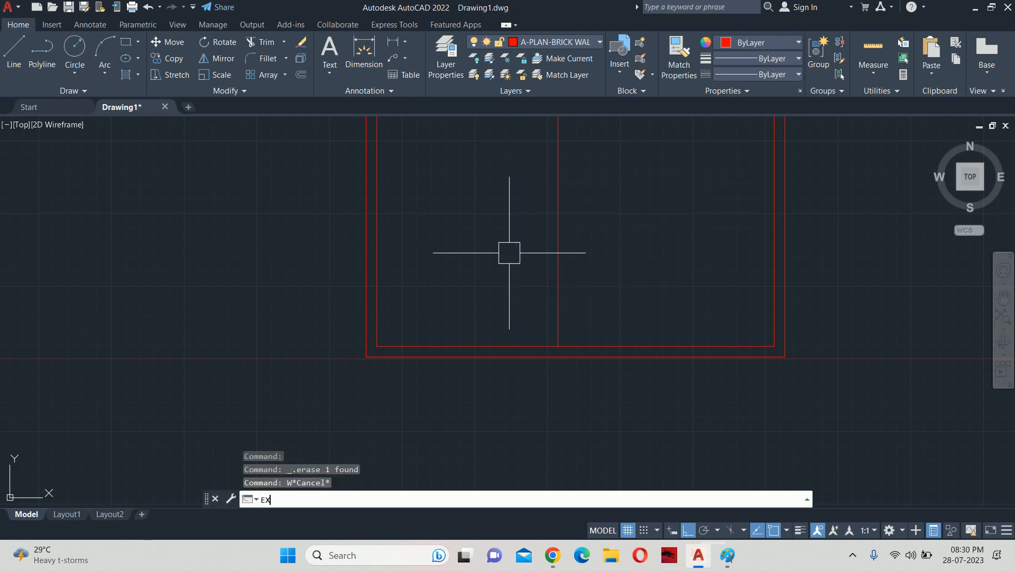
pyautogui.press('Return')
pyautogui.press('Return')
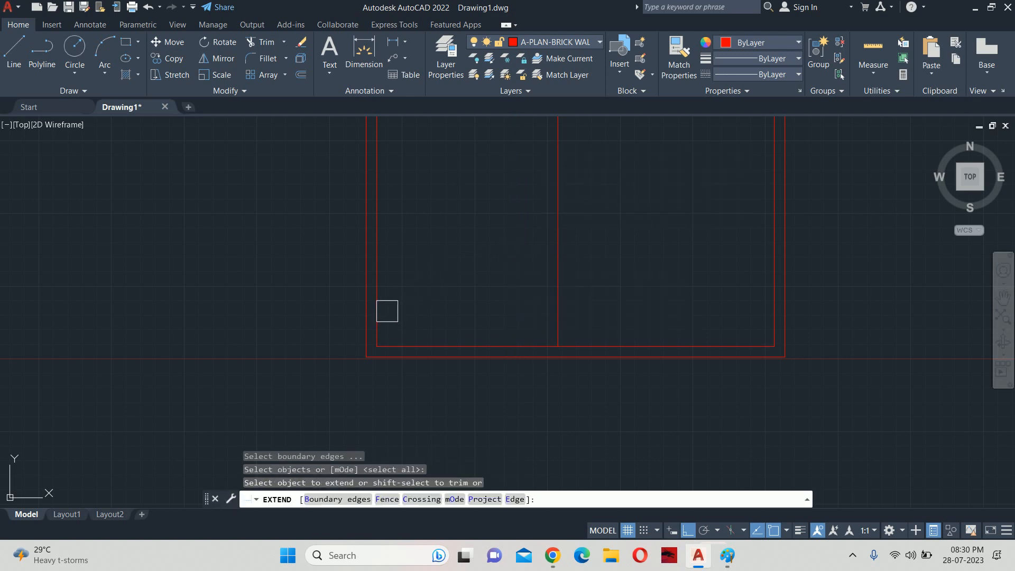
pyautogui.click(381, 310)
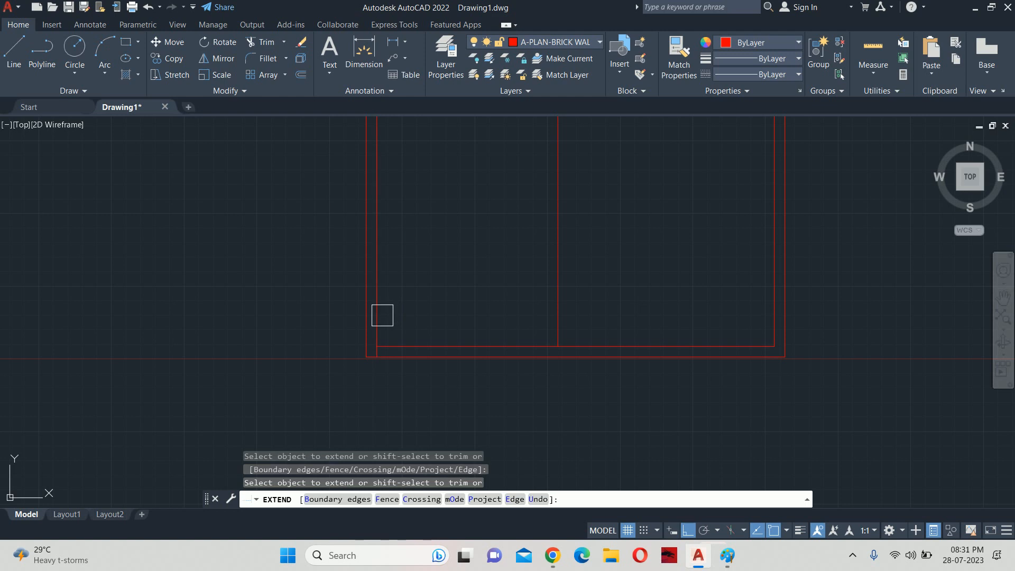
pyautogui.keyDown('shift'); pyautogui.click(557, 307); pyautogui.keyUp('shift')
pyautogui.keyDown('shift'); pyautogui.click(464, 347); pyautogui.keyUp('shift')
pyautogui.keyDown('shift'); pyautogui.click(463, 353); pyautogui.keyUp('shift')
pyautogui.press('Escape')
pyautogui.press('Escape')
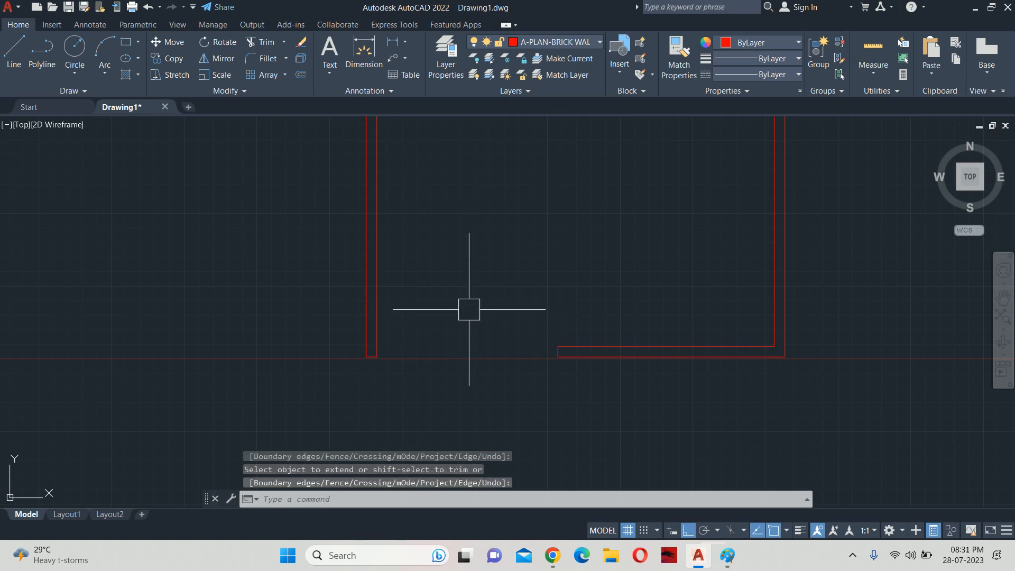
pyautogui.scroll(-5, 477, 306)
pyautogui.moveTo(477, 306); pyautogui.dragTo(481, 362, button='middle')
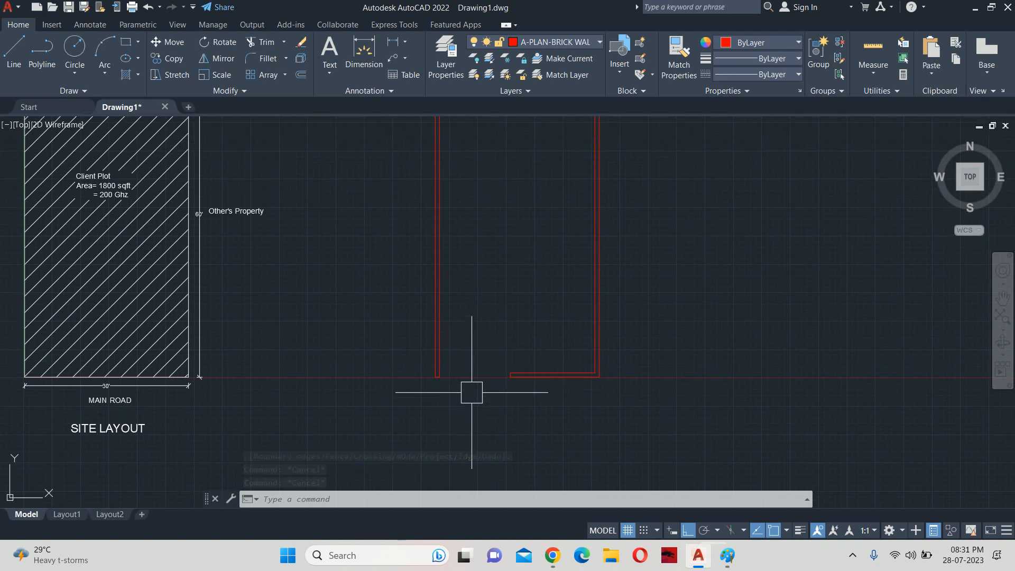
pyautogui.scroll(4, 471, 396)
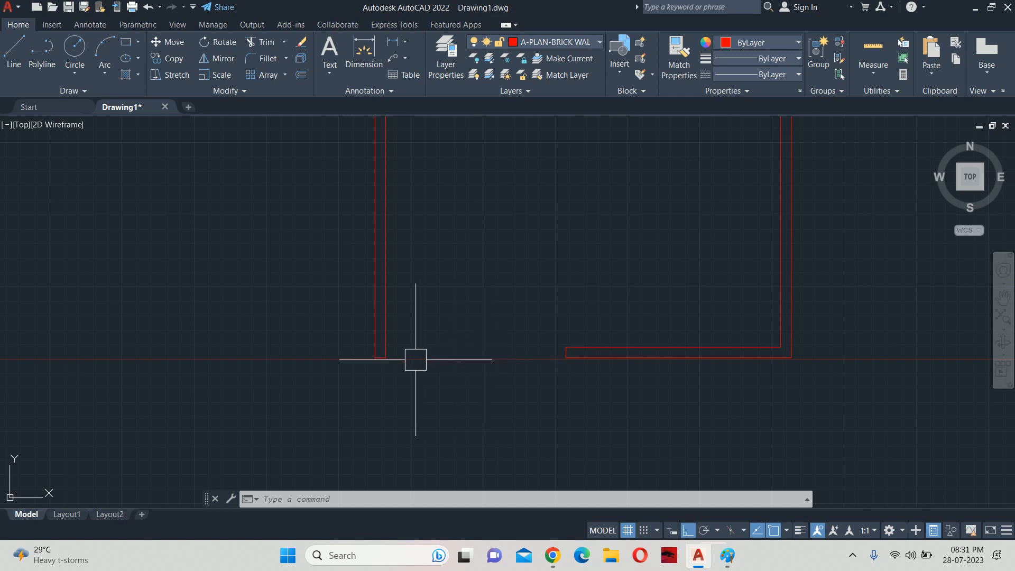
pyautogui.press('Escape')
pyautogui.press('Escape')
pyautogui.press('Escape')
pyautogui.scroll(-4, 544, 326)
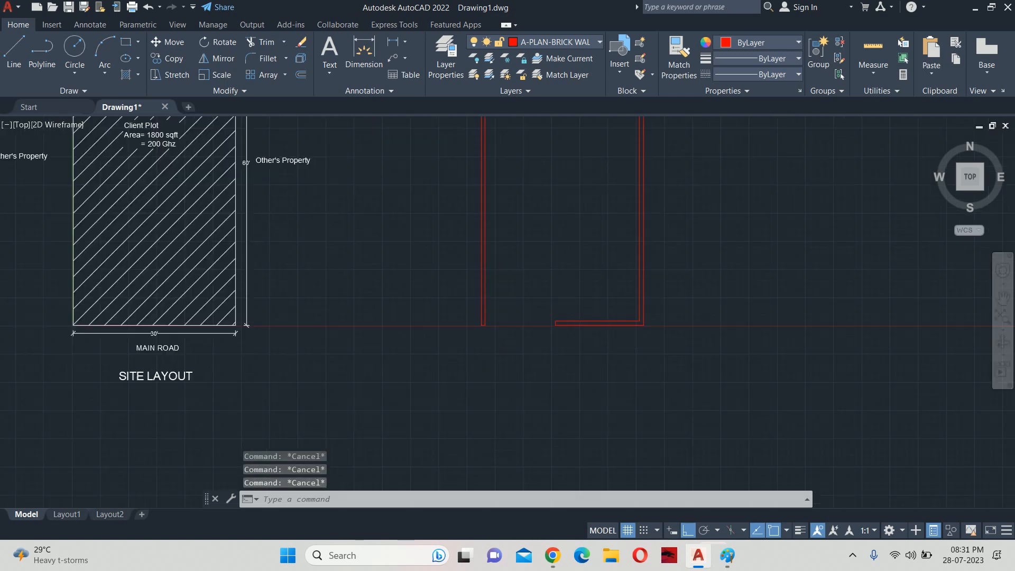
pyautogui.moveTo(527, 320)
pyautogui.mouseDown(button='middle')
pyautogui.moveTo(519, 313)
pyautogui.moveTo(497, 352)
pyautogui.mouseUp(button='middle')
pyautogui.scroll(1, 528, 296)
pyautogui.scroll(2, 540, 310)
pyautogui.scroll(2, 530, 304)
pyautogui.scroll(-4, 521, 314)
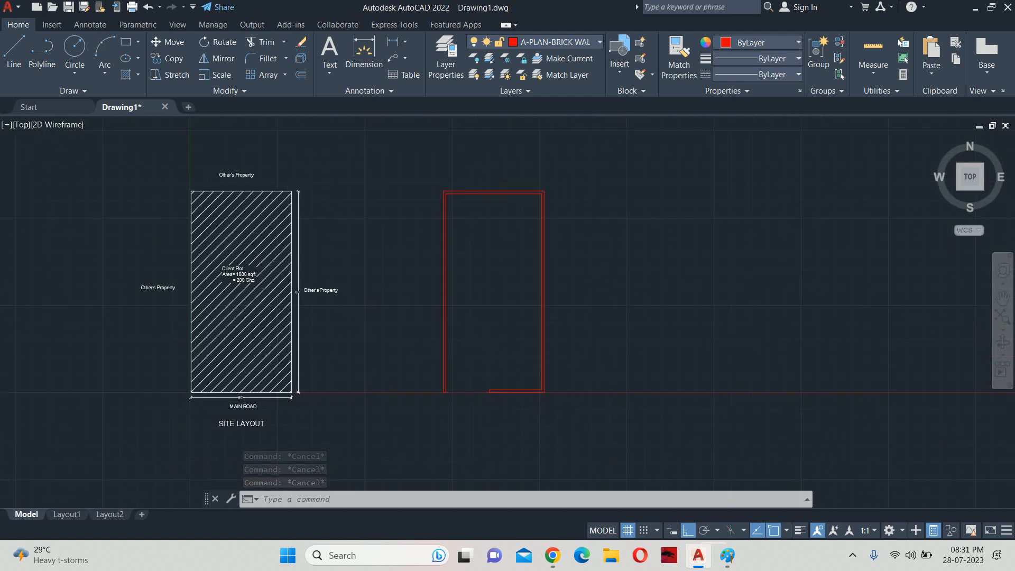
pyautogui.scroll(2, 464, 377)
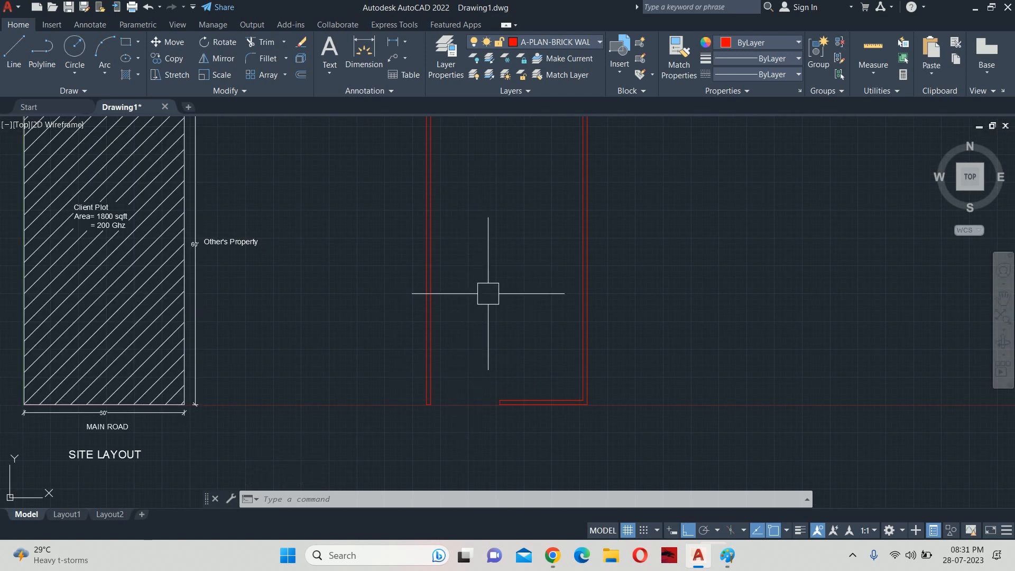
# Step: Offset the inner line of the remaining front wall segment 18 feet upward into the plan
pyautogui.press('Escape')
pyautogui.press('Escape')
pyautogui.write('OB')
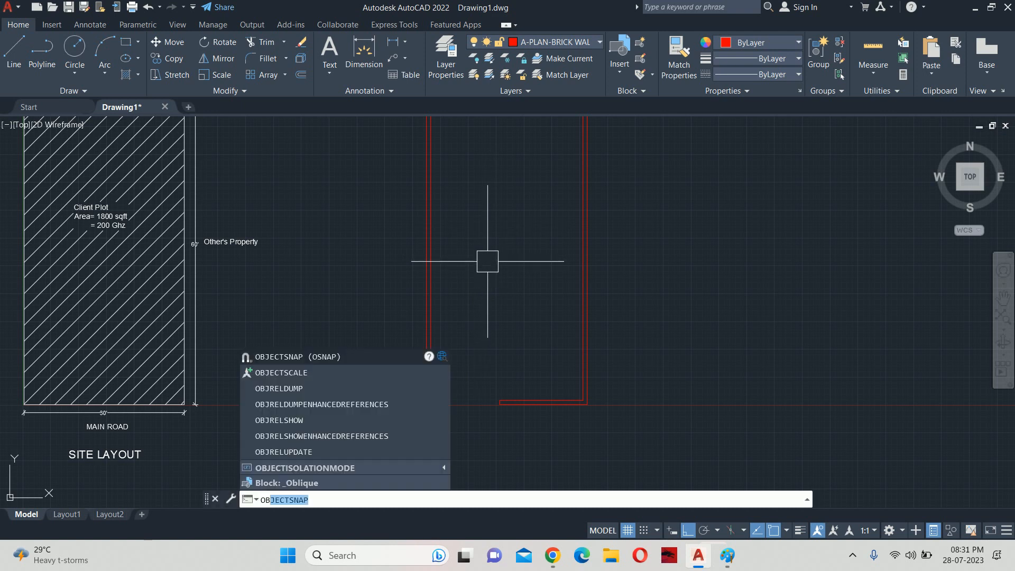
pyautogui.press('Escape')
pyautogui.write('o')
pyautogui.press('Return')
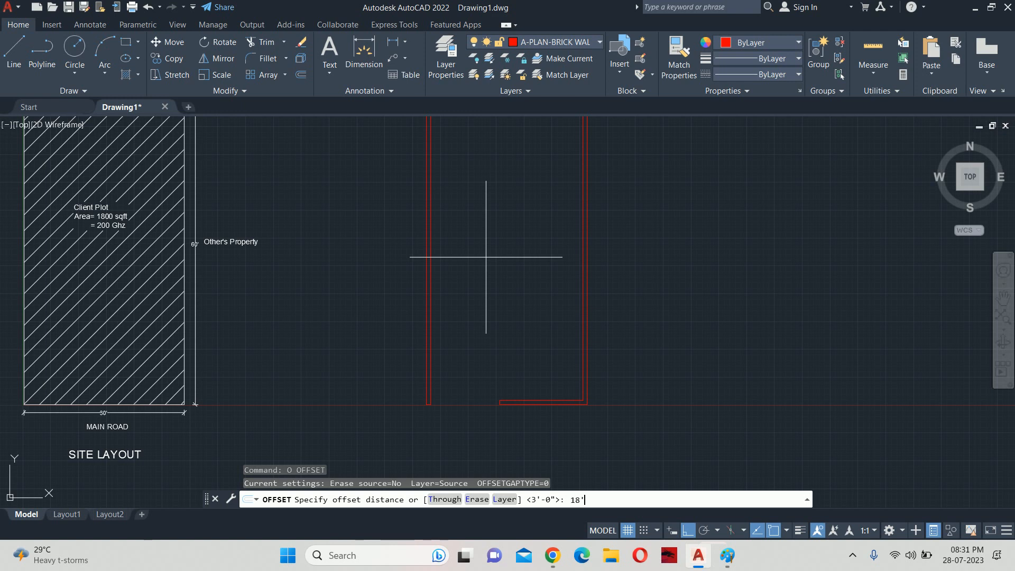
pyautogui.press('Return')
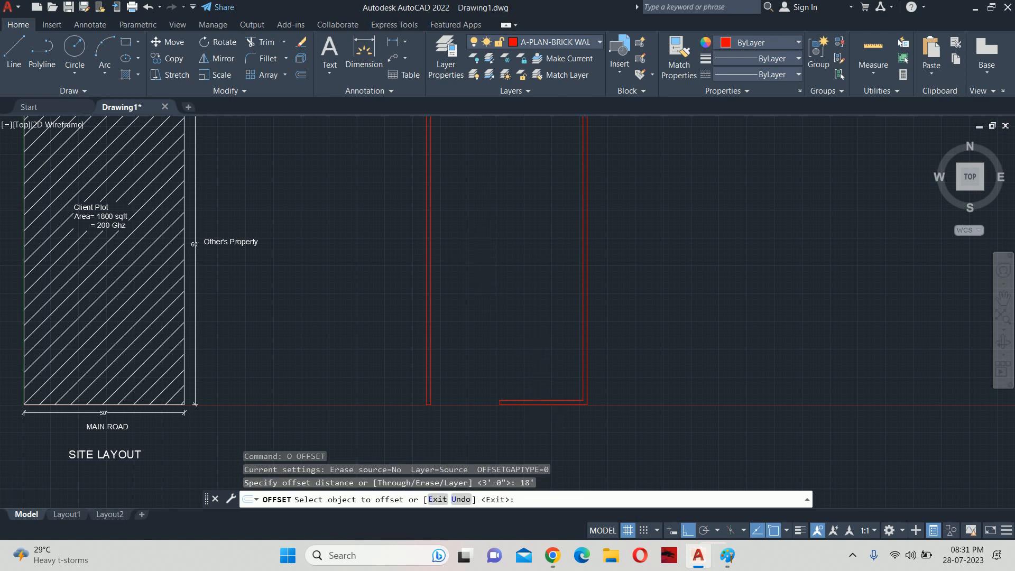
pyautogui.scroll(4, 534, 410)
pyautogui.click(485, 379)
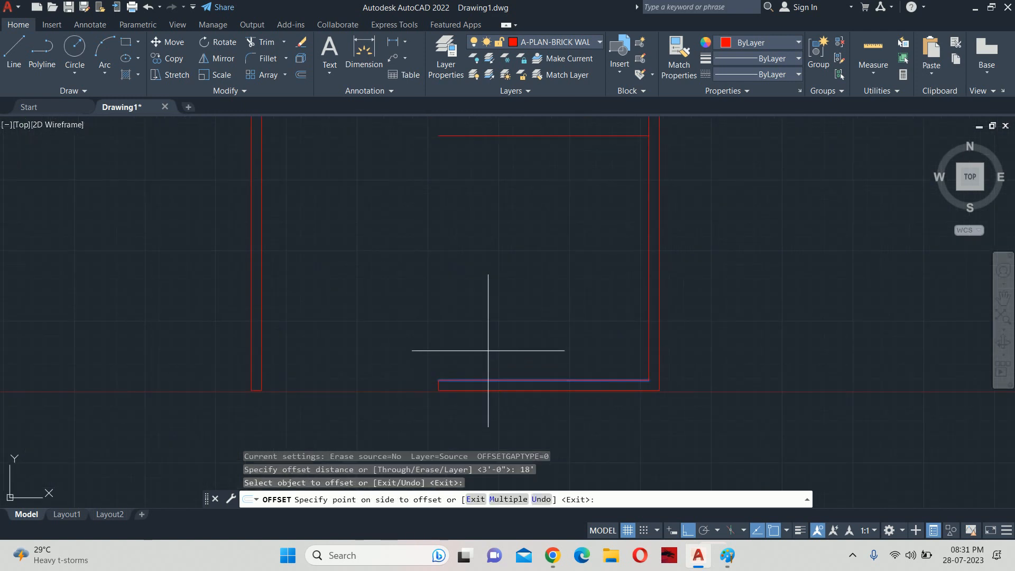
pyautogui.click(455, 253)
pyautogui.press('Escape')
pyautogui.press('Escape')
# Step: Extend the horizontal line 18 feet above the front wall to the inner line of the left wall
pyautogui.scroll(3, 442, 285)
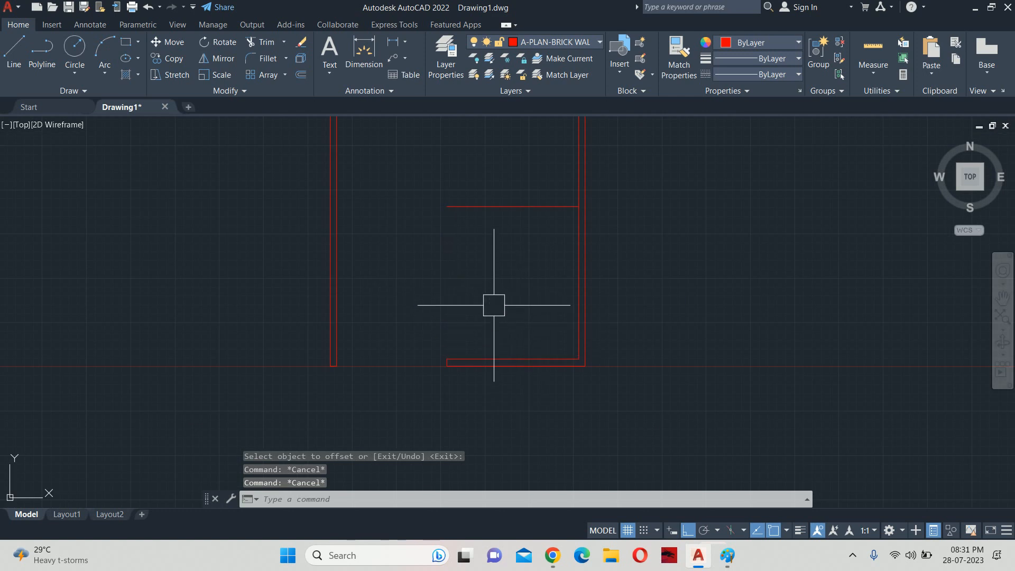
pyautogui.write('ex')
pyautogui.press('Return')
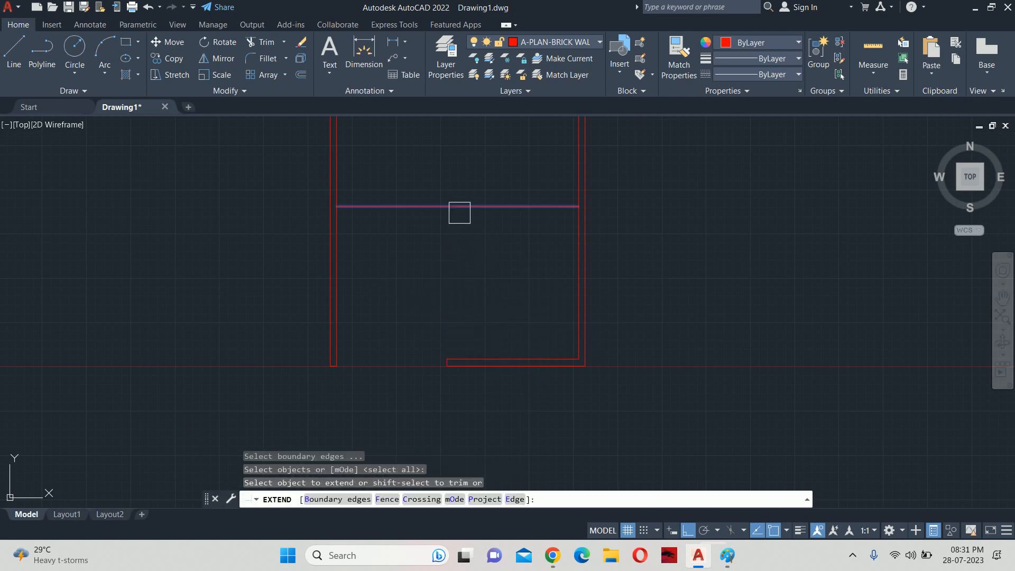
pyautogui.click(460, 211)
pyautogui.scroll(-2, 423, 291)
pyautogui.press('Escape')
pyautogui.press('Escape')
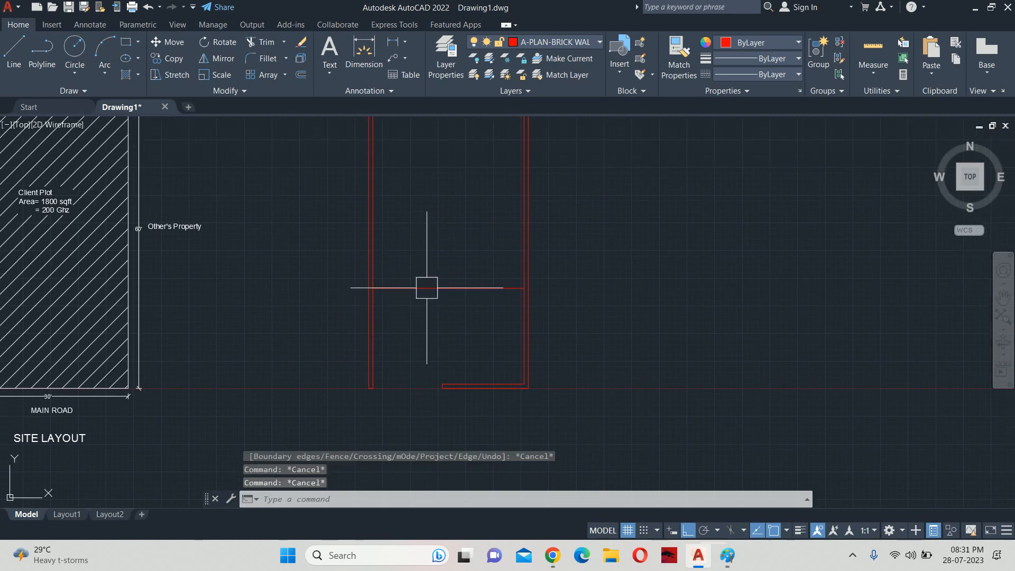
# Step: Offset the full-width horizontal line 9 inches upward to give the cross wall its thickness
pyautogui.write('o')
pyautogui.press('Return')
pyautogui.write('9')
pyautogui.press('Return')
pyautogui.scroll(2, 415, 286)
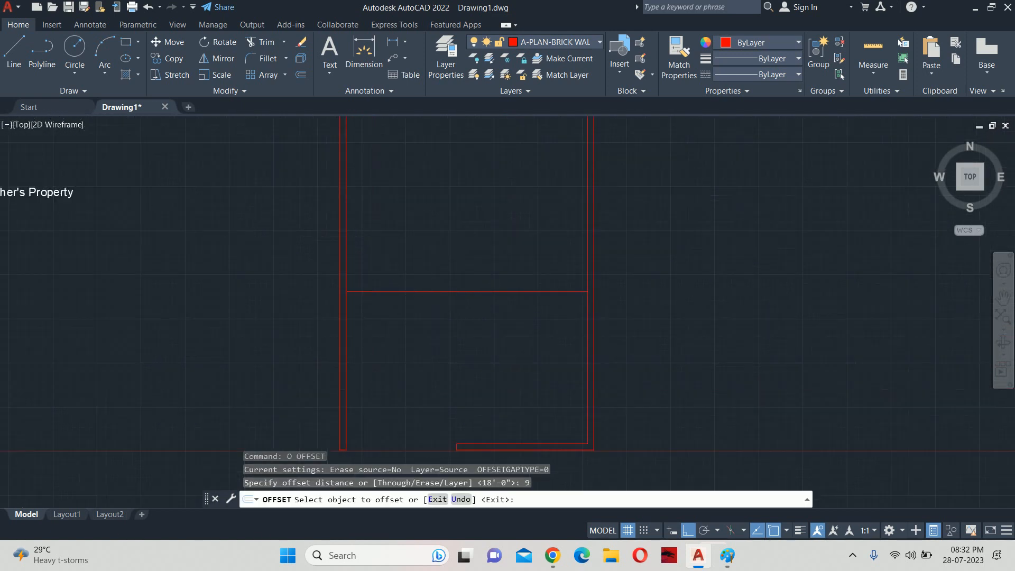
pyautogui.scroll(2, 418, 288)
pyautogui.click(394, 296)
pyautogui.click(399, 210)
pyautogui.press('Return')
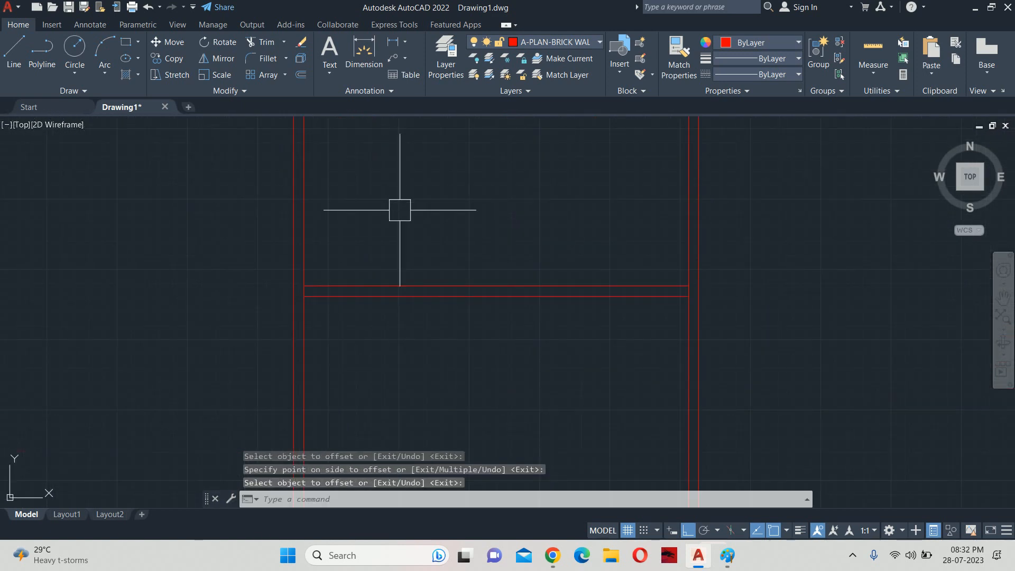
pyautogui.press('Escape')
pyautogui.press('Escape')
pyautogui.press('Escape')
pyautogui.scroll(-4, 418, 222)
pyautogui.scroll(2, 476, 265)
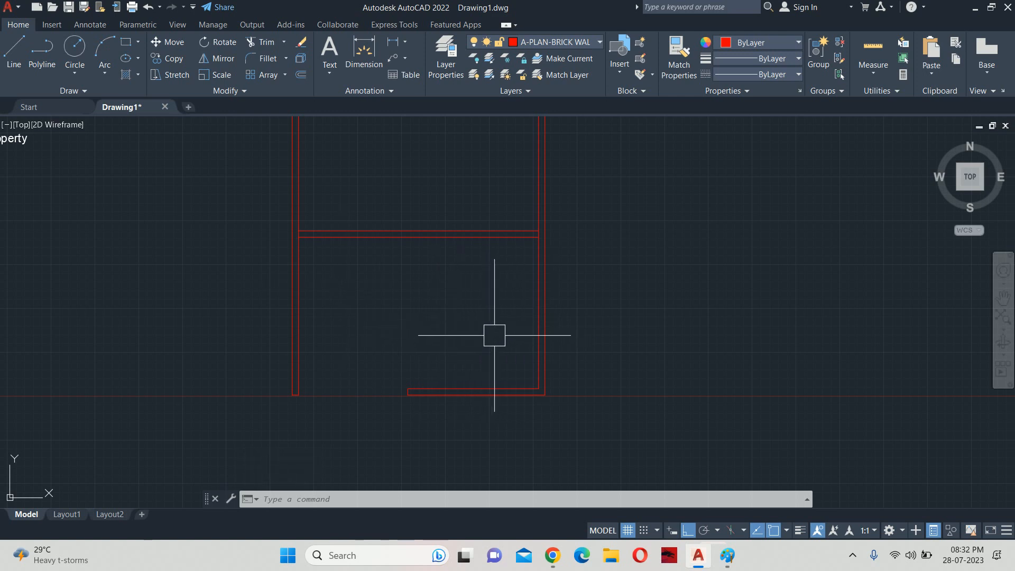
pyautogui.press('Escape')
pyautogui.press('Escape')
pyautogui.press('Escape')
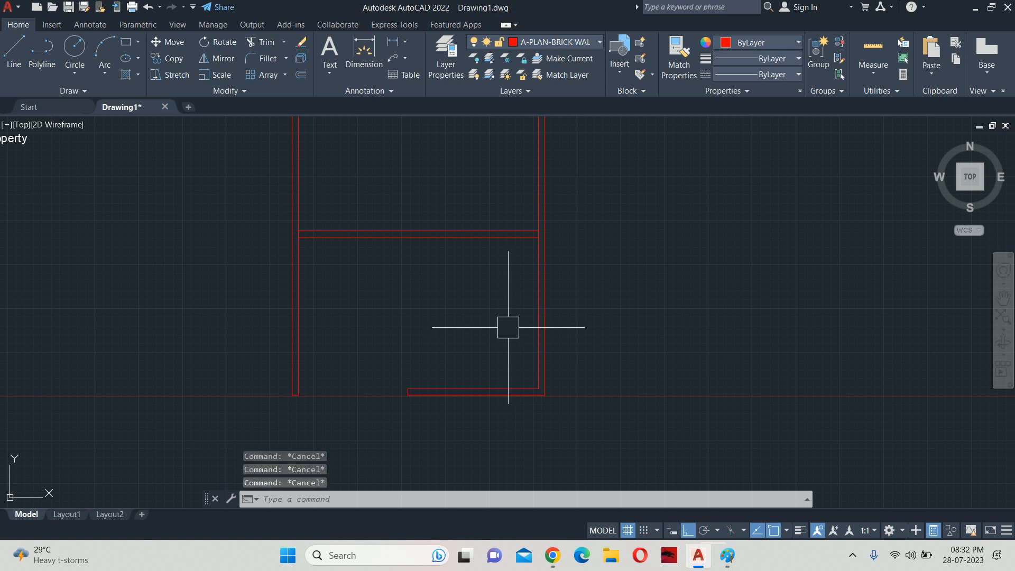
pyautogui.scroll(-6, 516, 313)
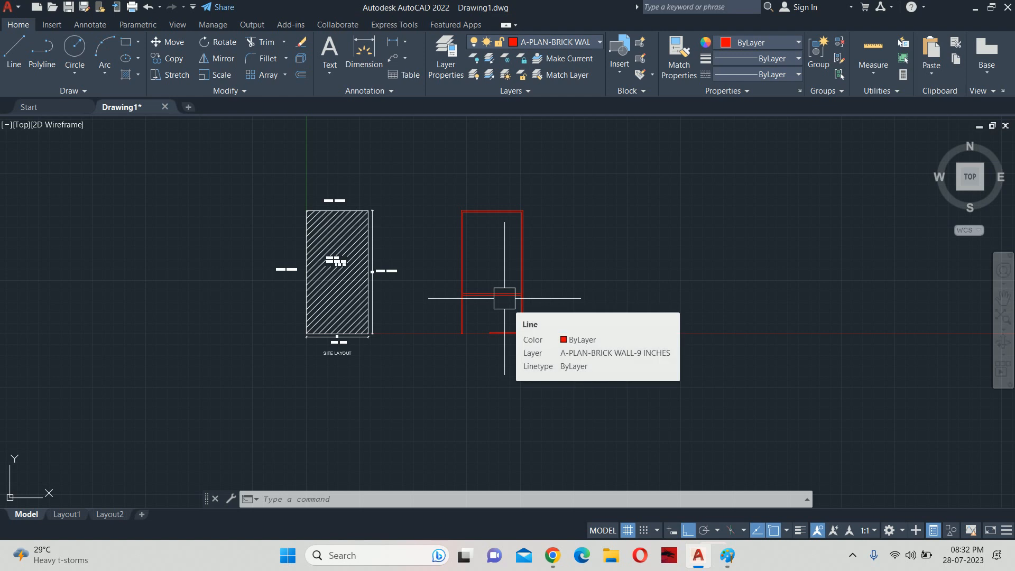
# Step: Offset the inner line of the front wall segment 10 feet upward into the front area
pyautogui.scroll(5, 501, 295)
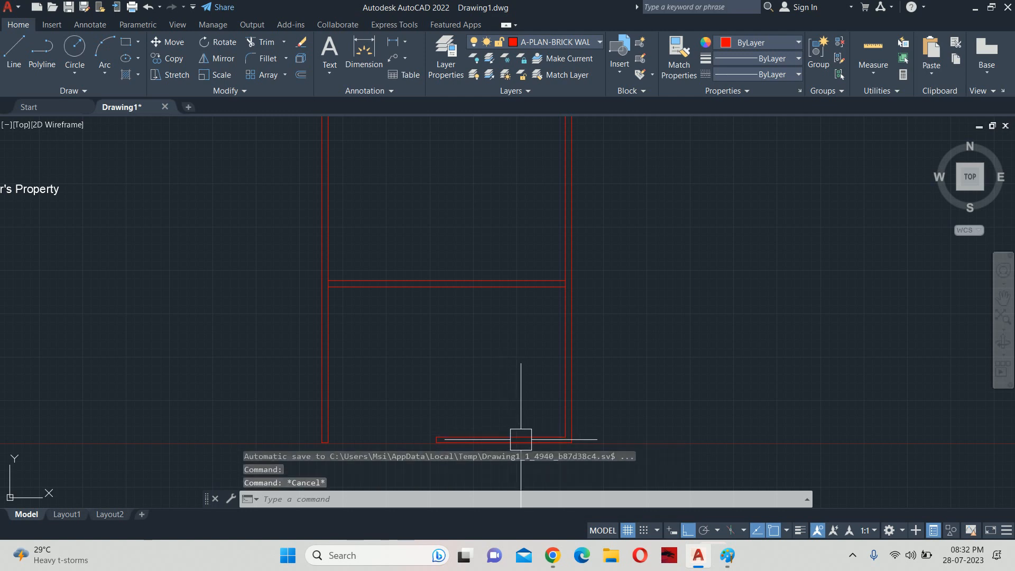
pyautogui.write('o')
pyautogui.press('Return')
pyautogui.write("10'")
pyautogui.press('Return')
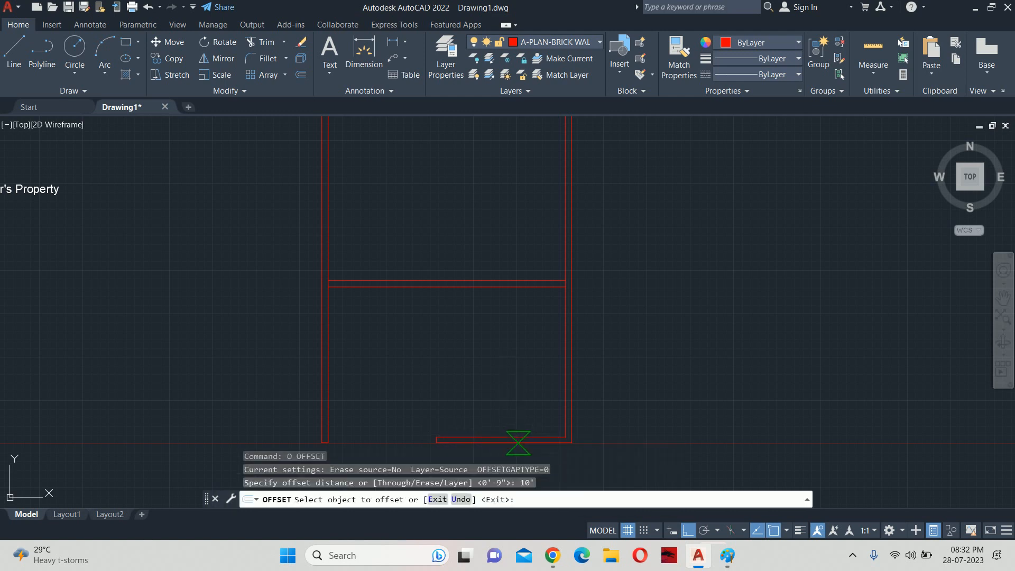
pyautogui.click(497, 426)
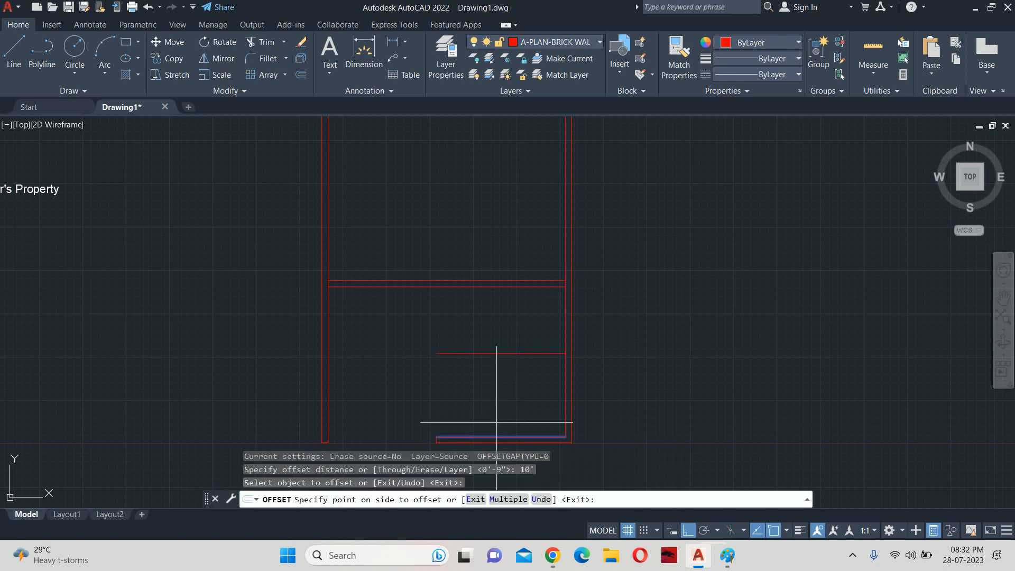
pyautogui.click(475, 356)
pyautogui.press('Escape')
pyautogui.press('Escape')
pyautogui.press('Escape')
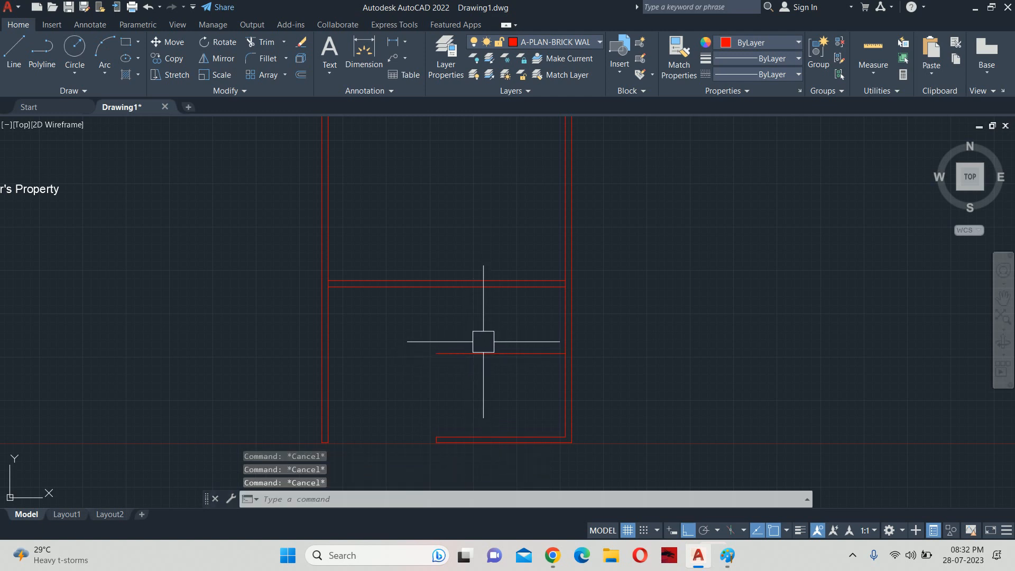
# Step: Offset the short horizontal line 10 feet above the front wall 9 inches upward to form a wall
pyautogui.write('o')
pyautogui.press('Return')
pyautogui.write('9')
pyautogui.press('Return')
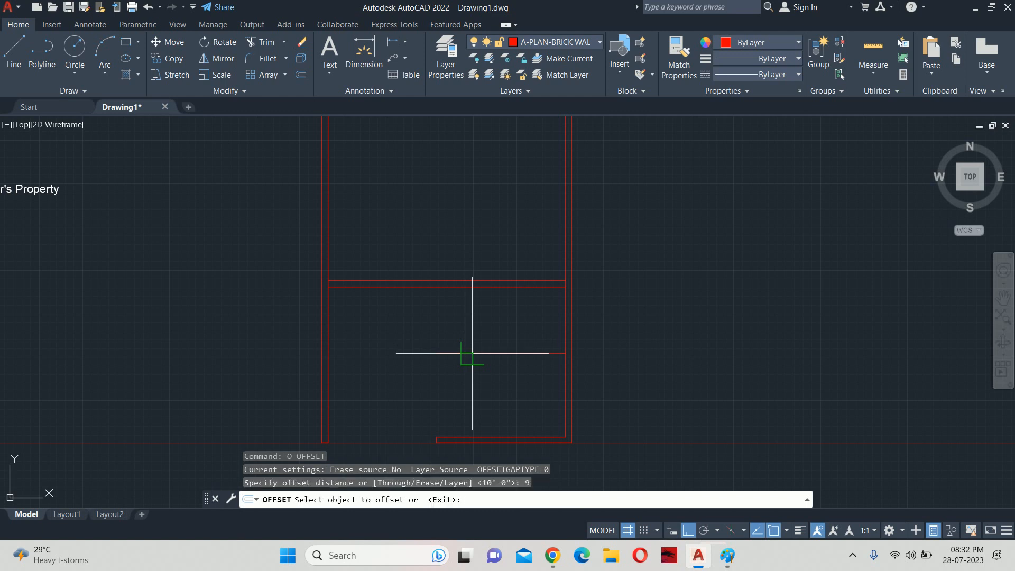
pyautogui.click(471, 353)
pyautogui.click(471, 301)
pyautogui.press('Escape')
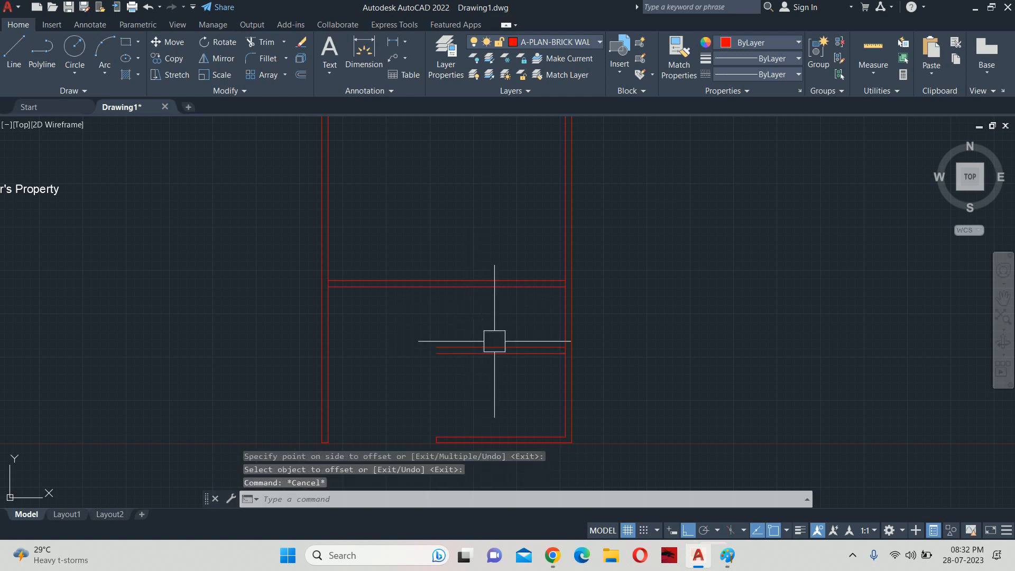
pyautogui.press('Escape')
pyautogui.press('Escape')
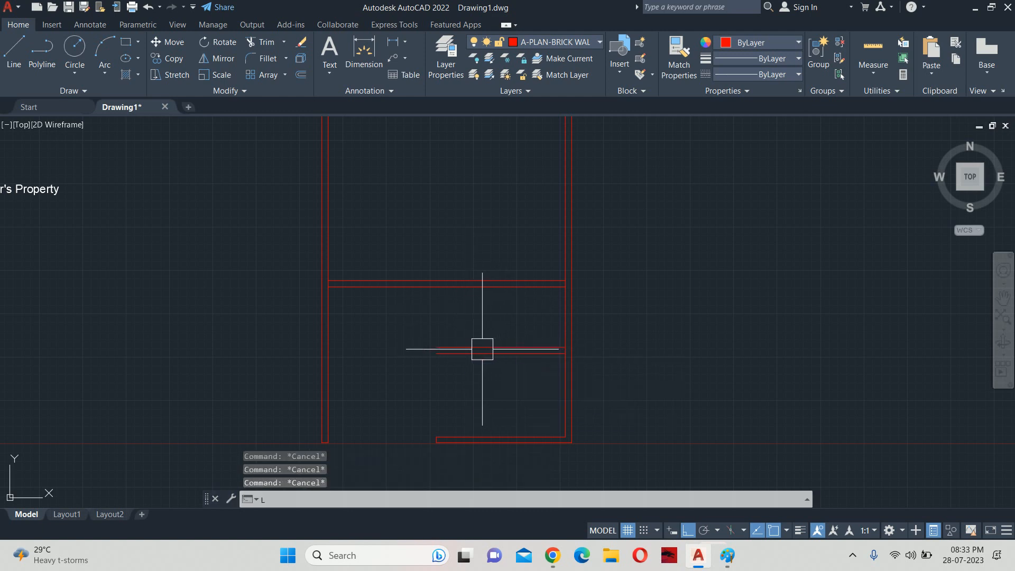
# Step: Draw a vertical line from the short wall's free lower end up to the upper line of the full-width cross wall
pyautogui.write('l')
pyautogui.press('Return')
pyautogui.click(436, 353)
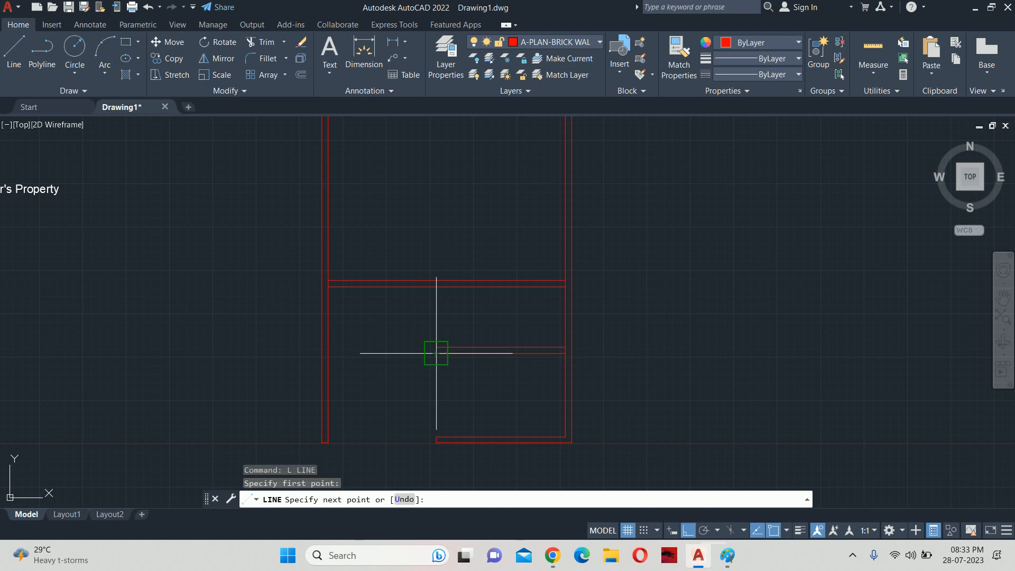
pyautogui.click(436, 280)
pyautogui.press('Escape')
pyautogui.press('Escape')
pyautogui.press('Escape')
# Step: Offset the new vertical line 9 inches to the left to give the connecting wall its thickness
pyautogui.write('o')
pyautogui.press('Return')
pyautogui.write('9')
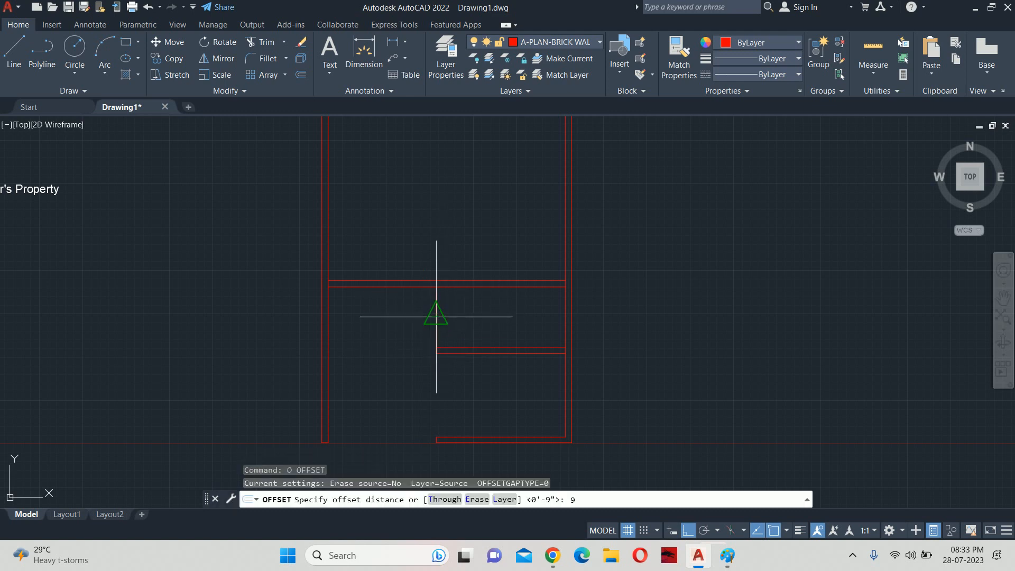
pyautogui.press('Return')
pyautogui.scroll(2, 445, 320)
pyautogui.click(434, 319)
pyautogui.click(397, 313)
pyautogui.press('Escape')
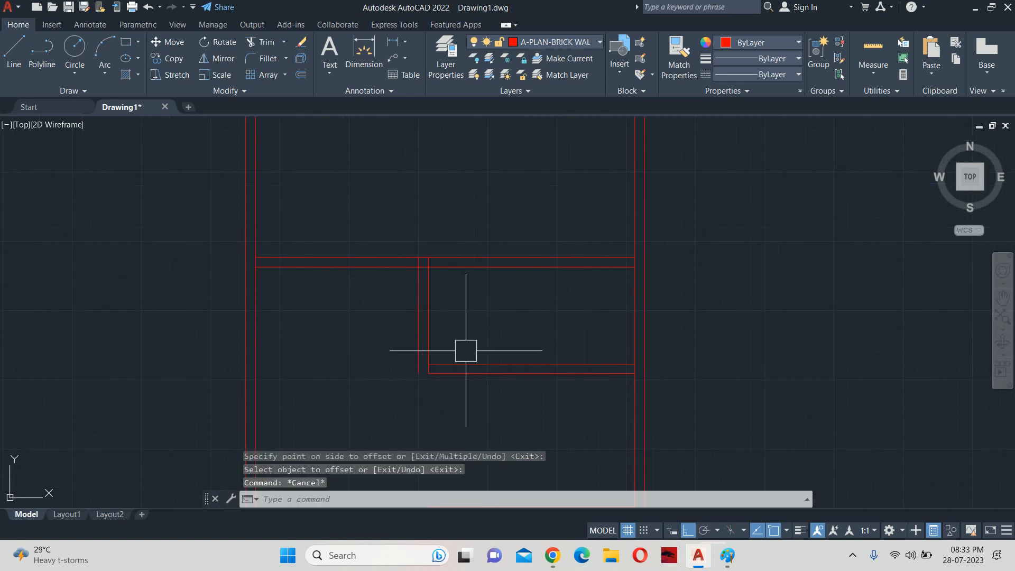
pyautogui.press('Escape')
# Step: Measure the length of the short horizontal wall with a linear dimension, without placing it
pyautogui.moveTo(470, 350); pyautogui.dragTo(458, 346, button='middle')
pyautogui.write('DL')
pyautogui.press('Return')
pyautogui.press('Return')
pyautogui.click(464, 358)
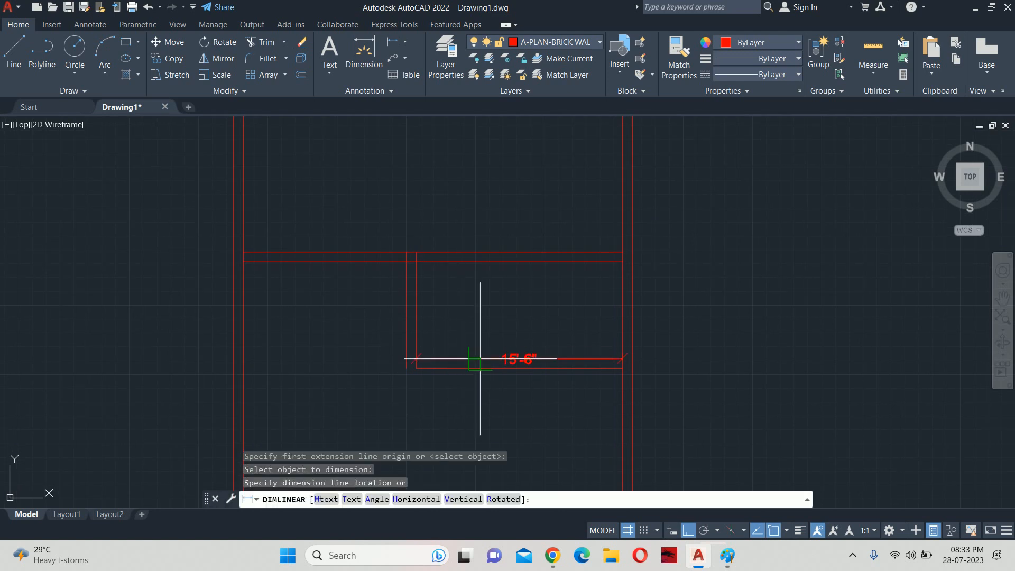
pyautogui.scroll(3, 478, 344)
pyautogui.press('Escape')
pyautogui.scroll(-2, 471, 346)
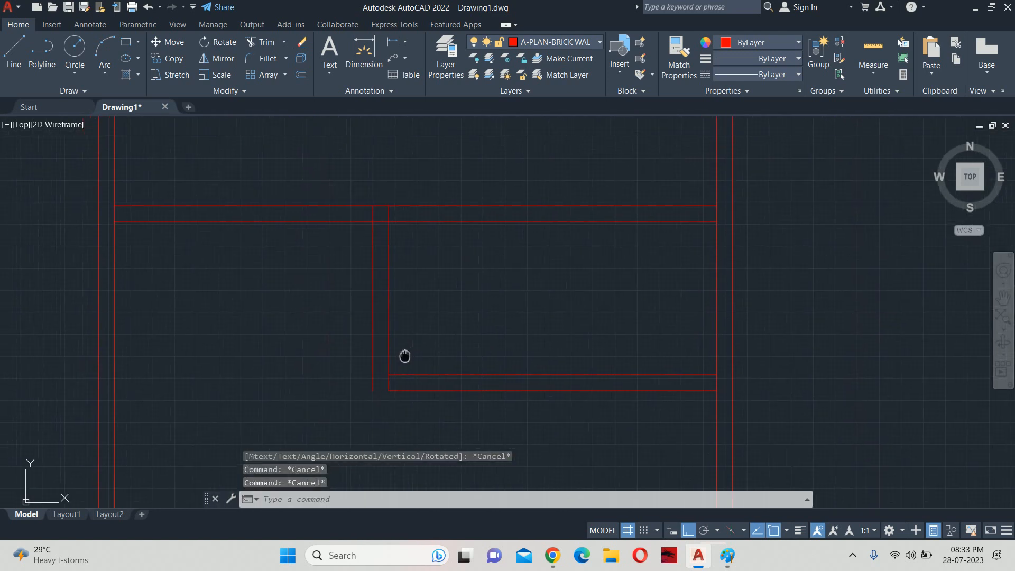
# Step: Extend the short wall's lower line to the outer vertical line and trim the overlap to clean up the corner
pyautogui.write('EX')
pyautogui.press('Return')
pyautogui.press('Return')
pyautogui.click(398, 391)
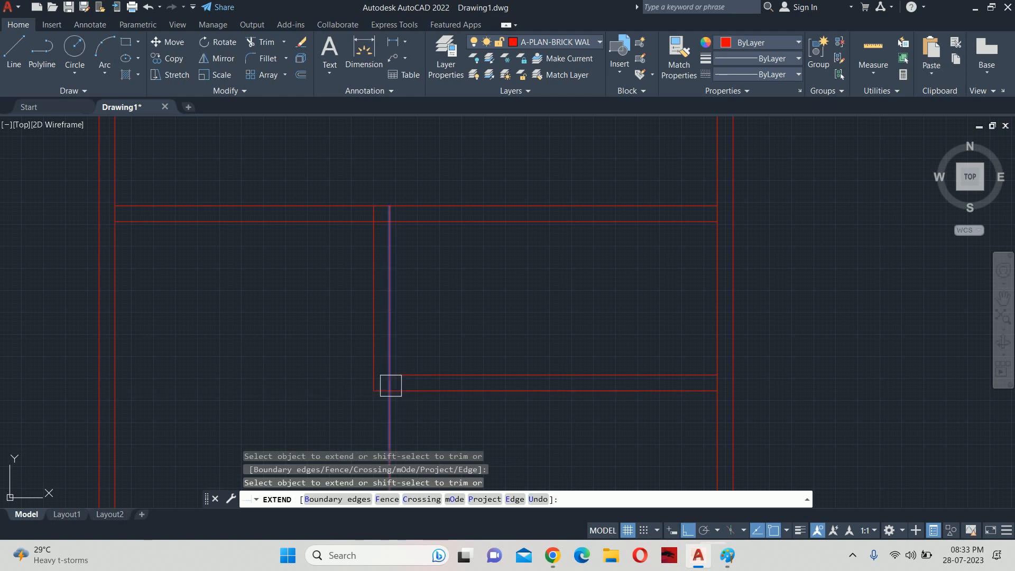
pyautogui.scroll(3, 379, 381)
pyautogui.scroll(-5, 404, 339)
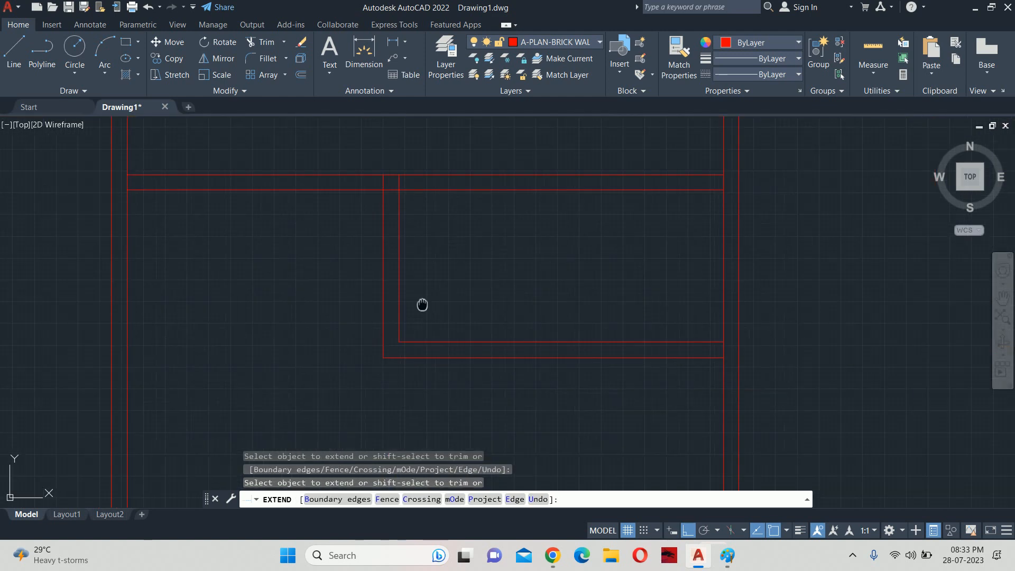
# Step: Trim away the cross wall's lines to the right of the vertical connecting wall, including the stub inside it
pyautogui.click(411, 254)
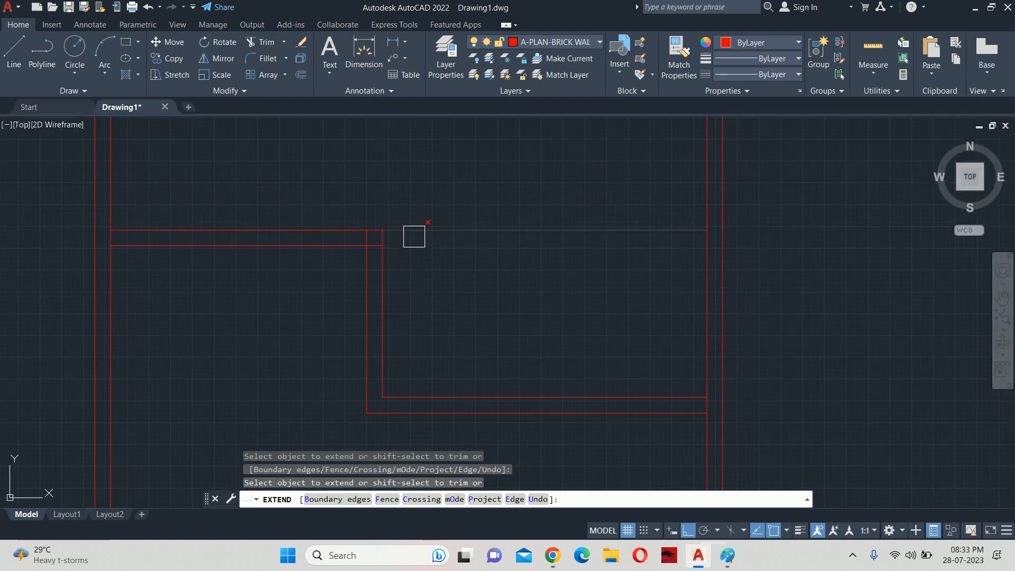
pyautogui.scroll(5, 414, 236)
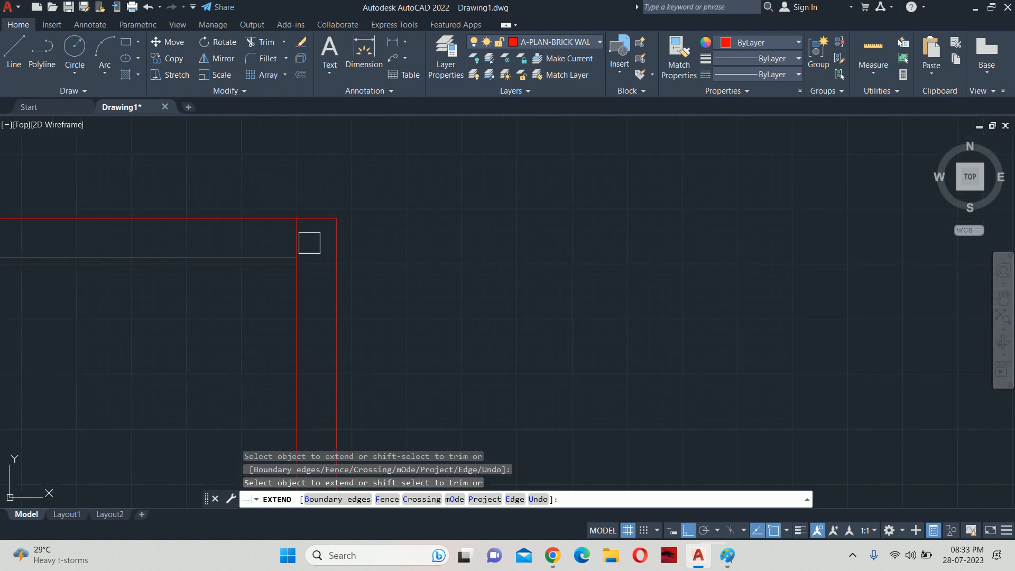
pyautogui.scroll(-5, 315, 233)
# Step: Trim the side walls' inner lines where the interior walls meet them to open both the right and left junctions
pyautogui.scroll(5, 641, 336)
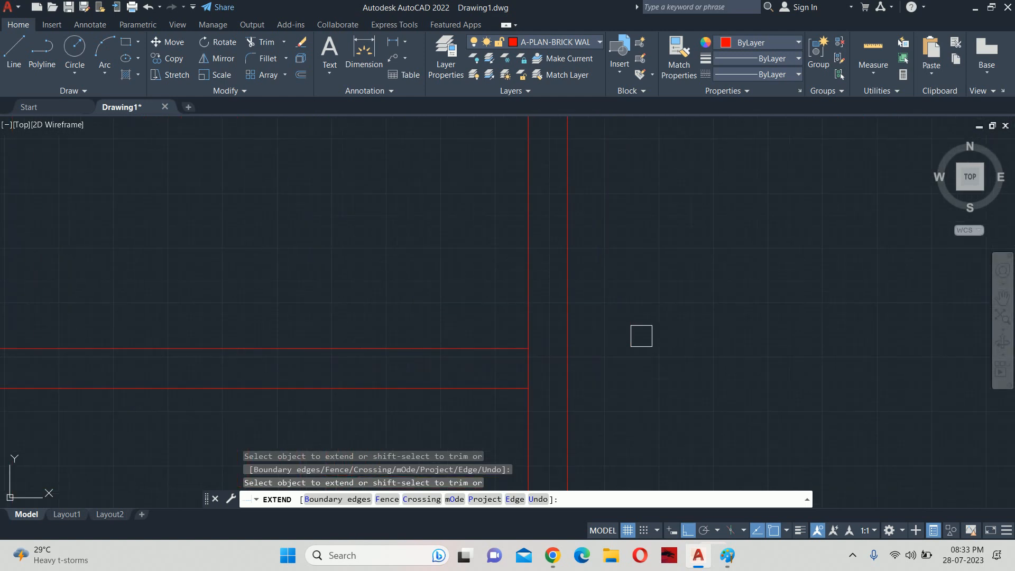
pyautogui.scroll(-5, 534, 360)
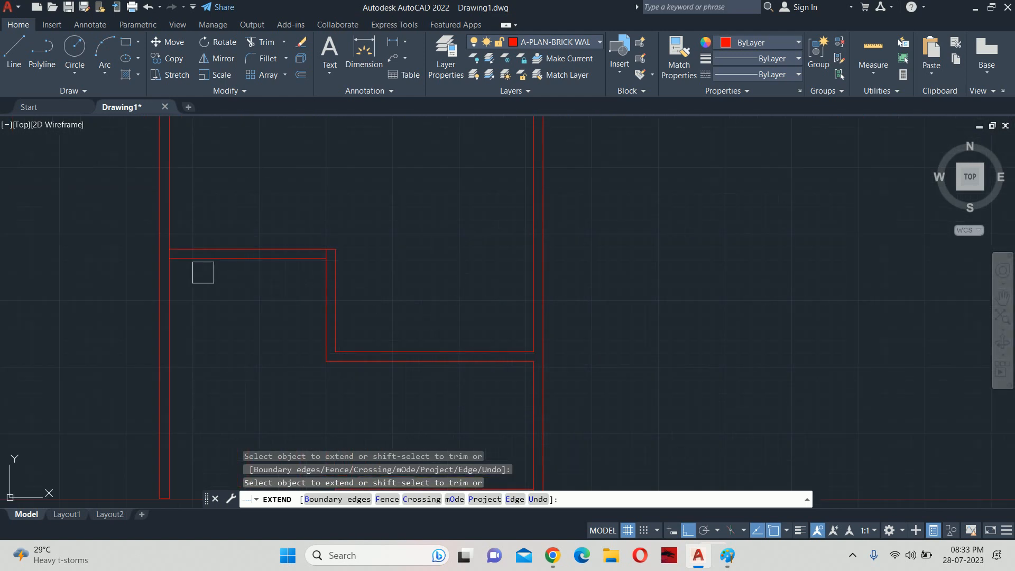
pyautogui.scroll(5, 457, 285)
pyautogui.scroll(2, 458, 255)
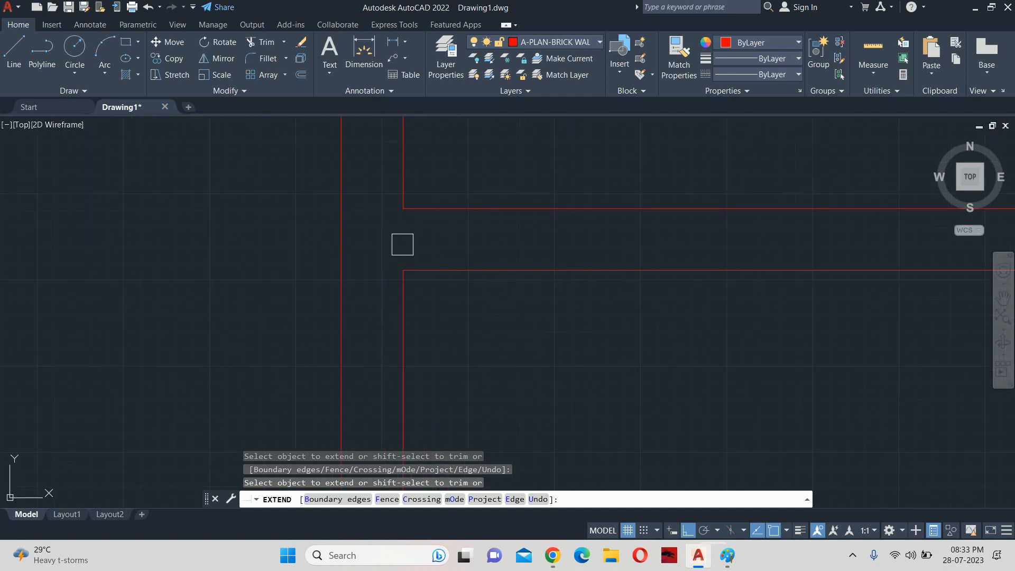
pyautogui.scroll(-10, 402, 245)
pyautogui.press('Escape')
pyautogui.scroll(4, 465, 336)
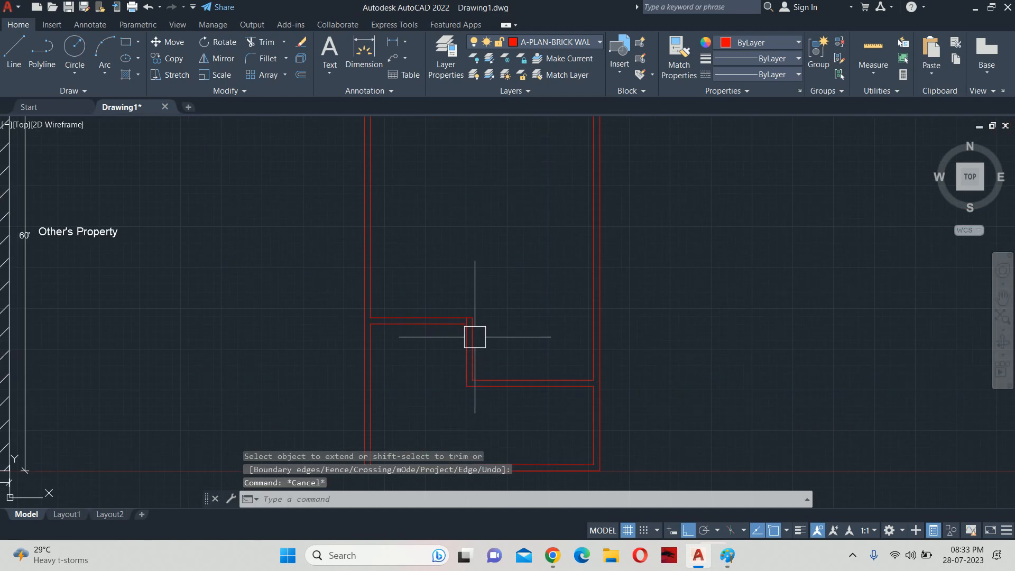
pyautogui.press('Escape')
pyautogui.press('Escape')
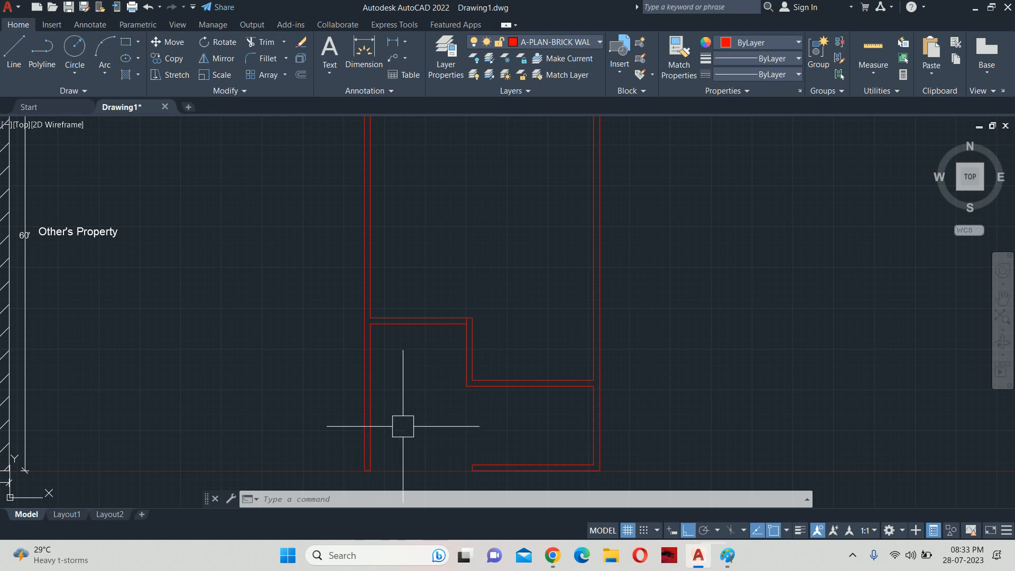
# Step: Offset the upper line of the short horizontal wall 15 feet upward into the plan
pyautogui.moveTo(420, 304); pyautogui.dragTo(434, 410, button='middle')
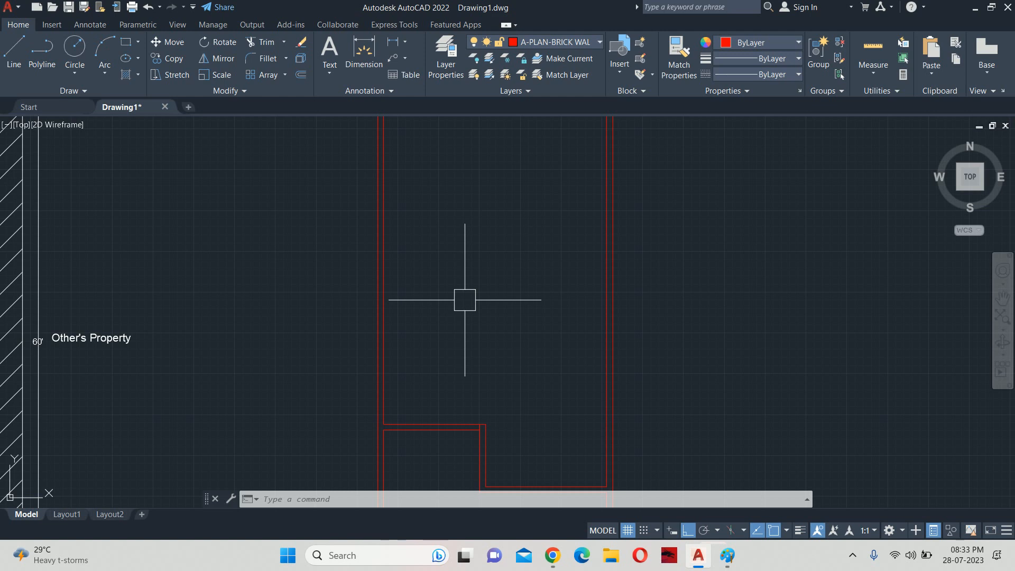
pyautogui.scroll(-3, 454, 317)
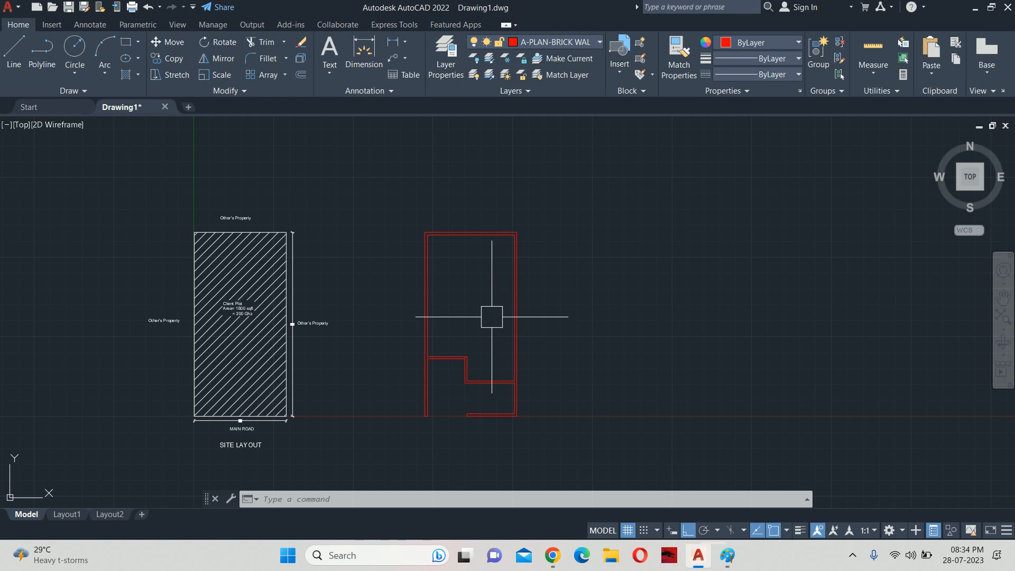
pyautogui.scroll(6, 484, 343)
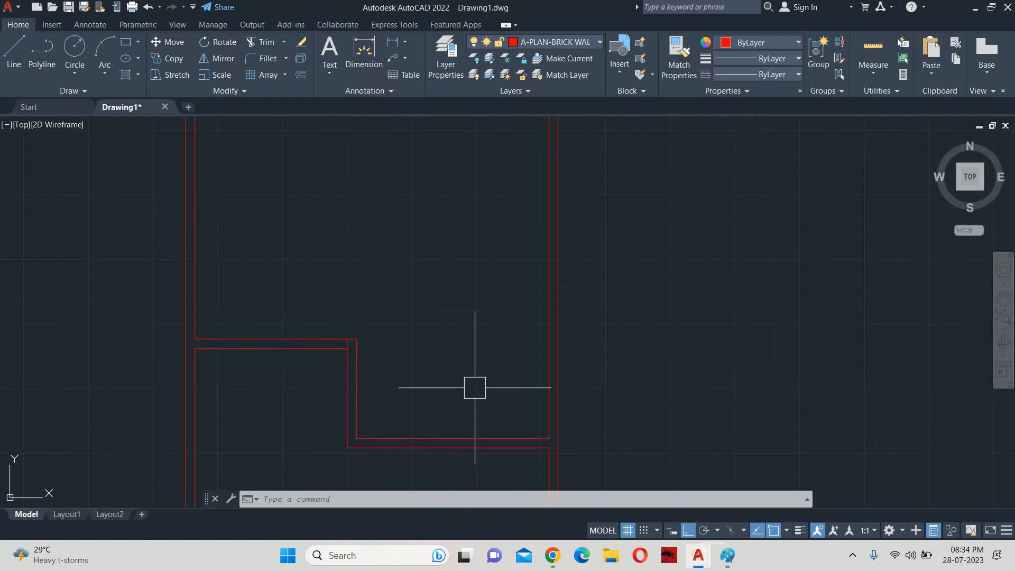
pyautogui.write('o')
pyautogui.press('Return')
pyautogui.write('15')
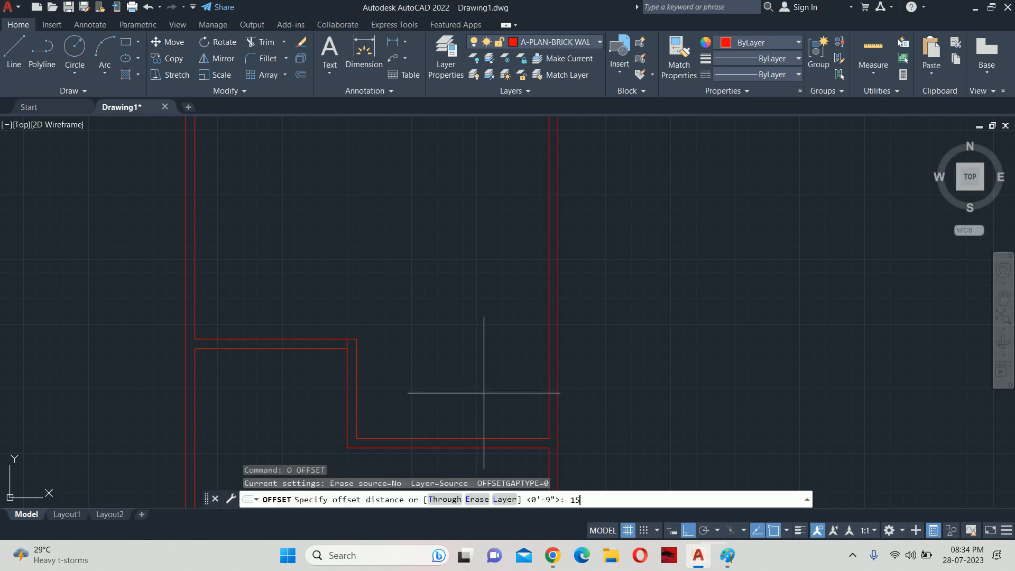
pyautogui.write("'")
pyautogui.press('Return')
pyautogui.click(453, 433)
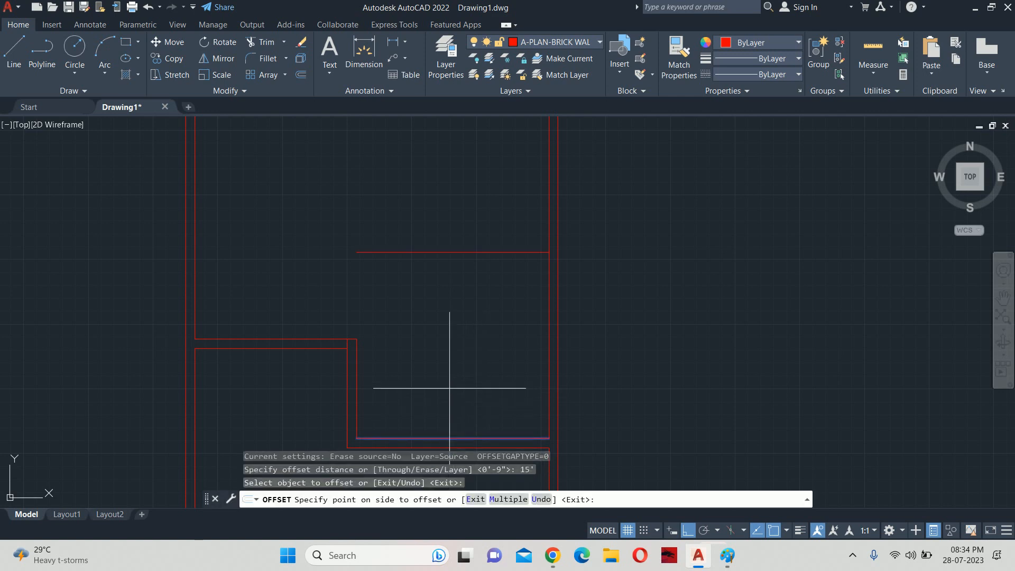
pyautogui.click(443, 352)
pyautogui.press('Escape')
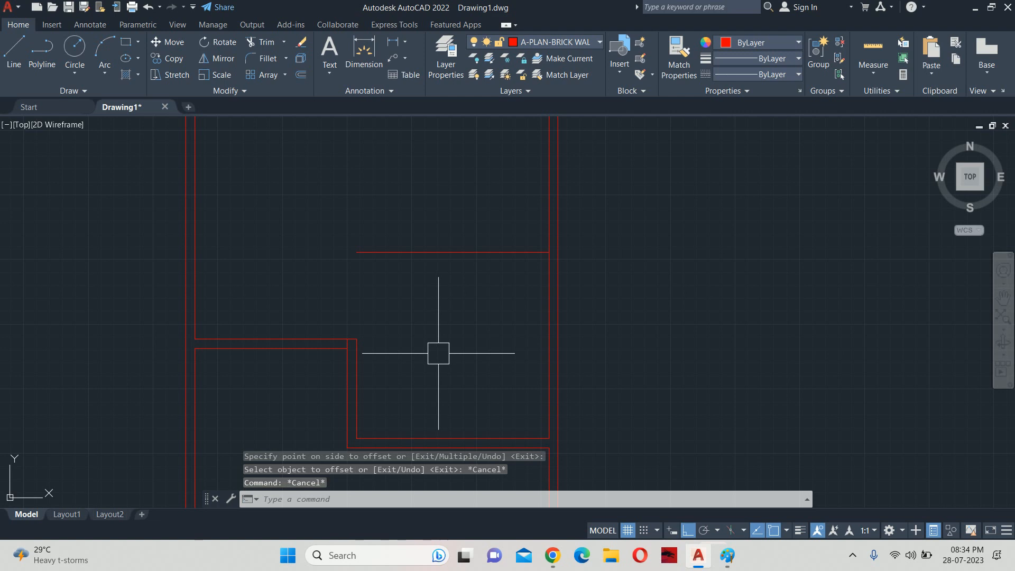
pyautogui.press('Escape')
pyautogui.press('Escape')
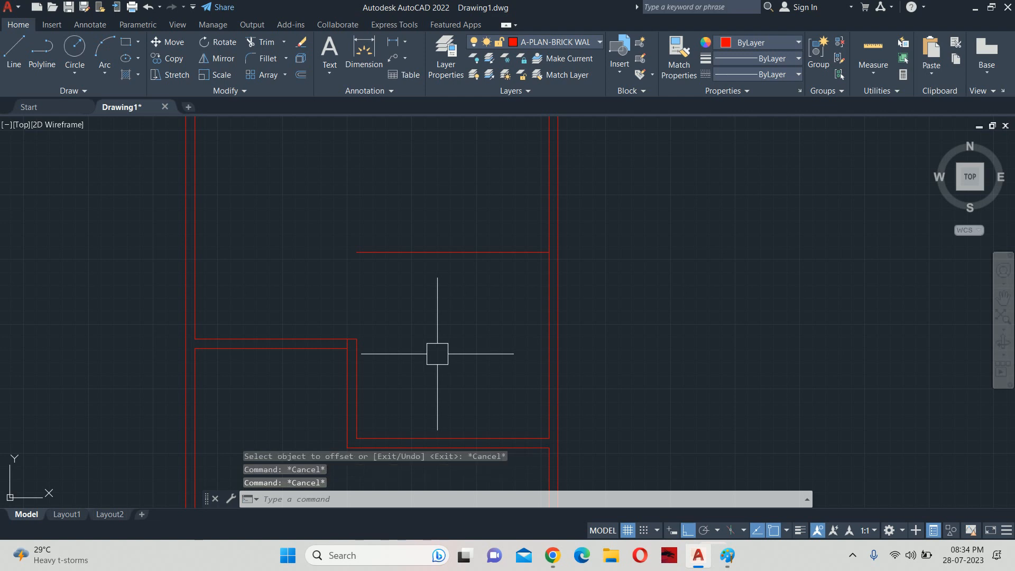
# Step: Offset the line 15 feet above the short wall 4.5 inches upward to form a partition
pyautogui.write('o')
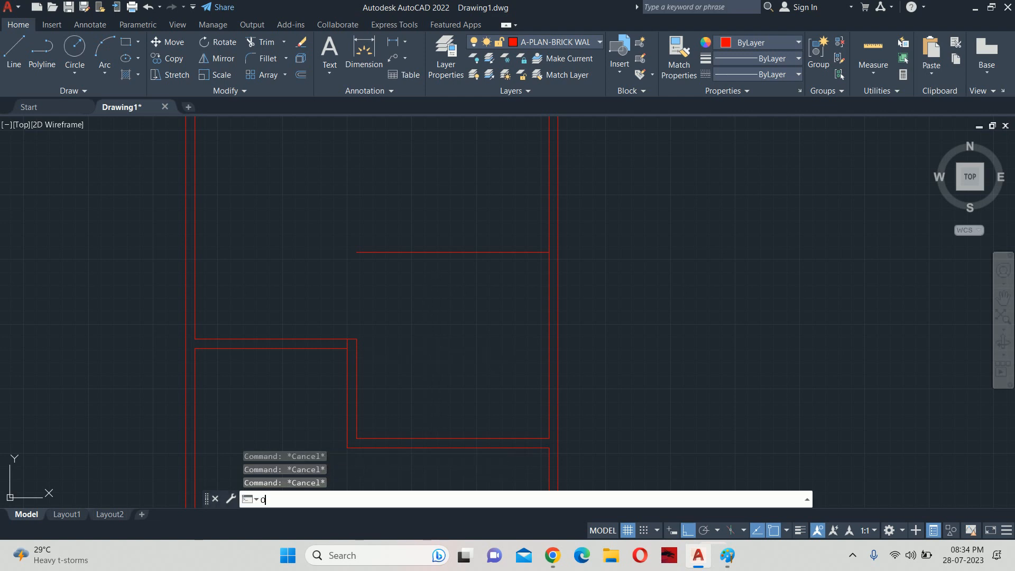
pyautogui.press('Return')
pyautogui.write('4.5')
pyautogui.press('Return')
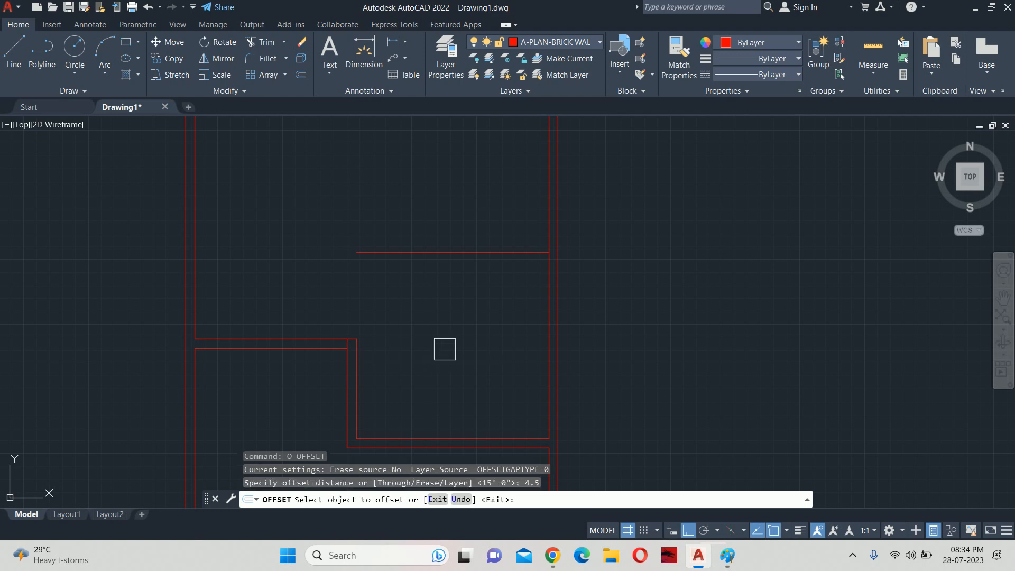
pyautogui.click(415, 253)
pyautogui.click(420, 222)
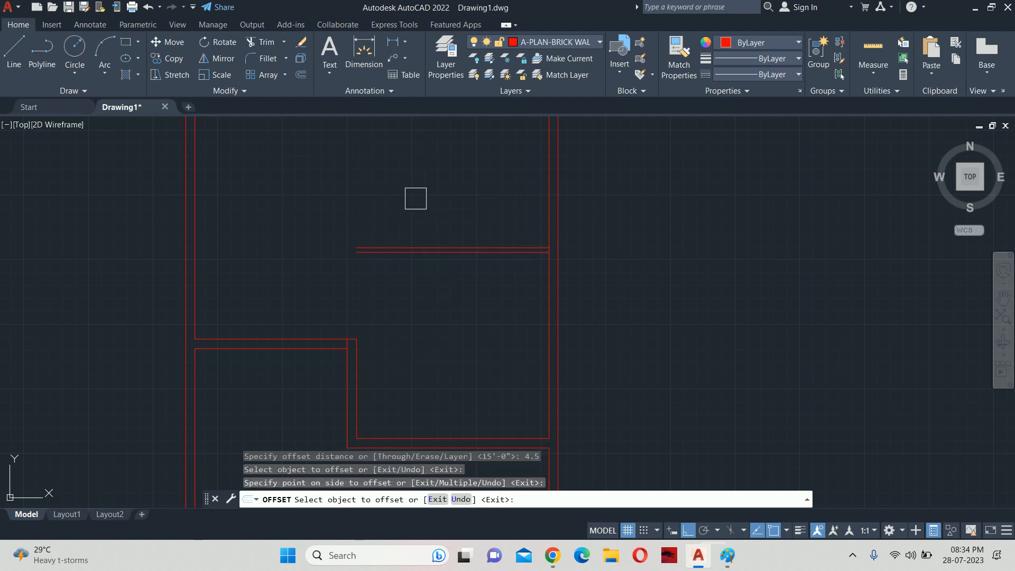
pyautogui.moveTo(388, 272); pyautogui.dragTo(586, 275, button='middle')
pyautogui.press('Escape')
pyautogui.press('Escape')
pyautogui.press('Escape')
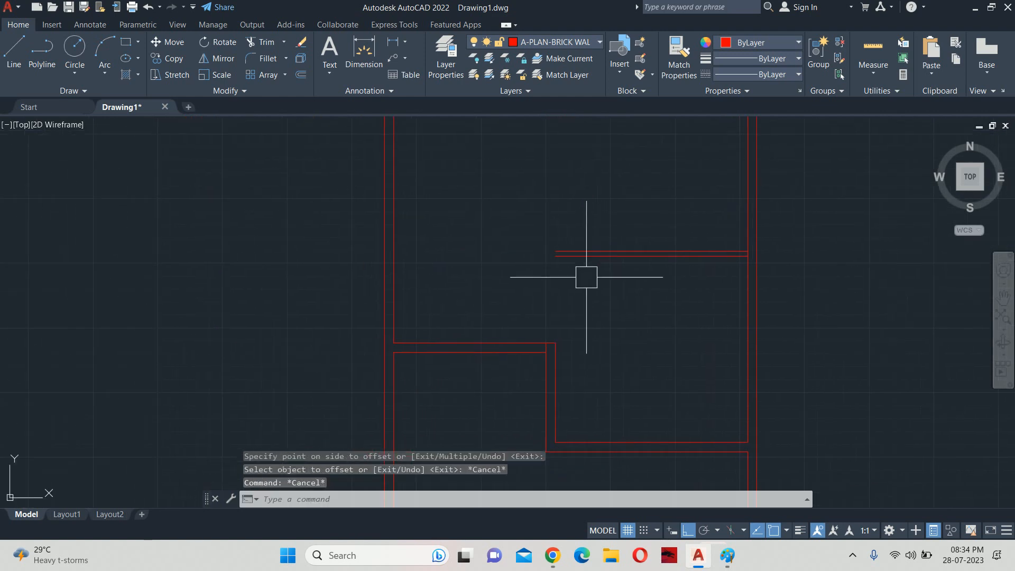
# Step: Extend both lines of the 4.5-inch partition to the inner line of the left wall
pyautogui.scroll(-2, 575, 304)
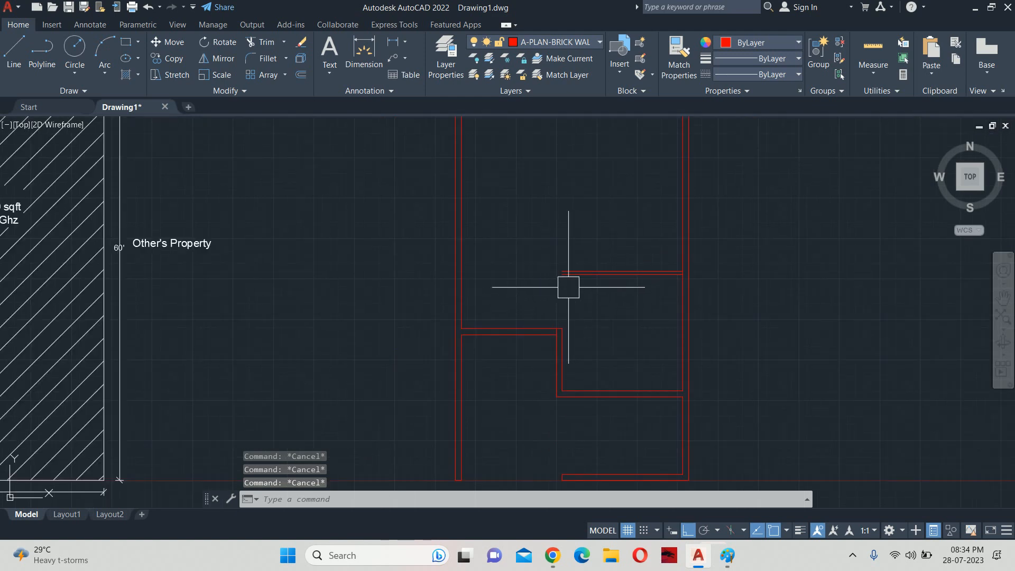
pyautogui.write('ex')
pyautogui.press('Return')
pyautogui.click(578, 229)
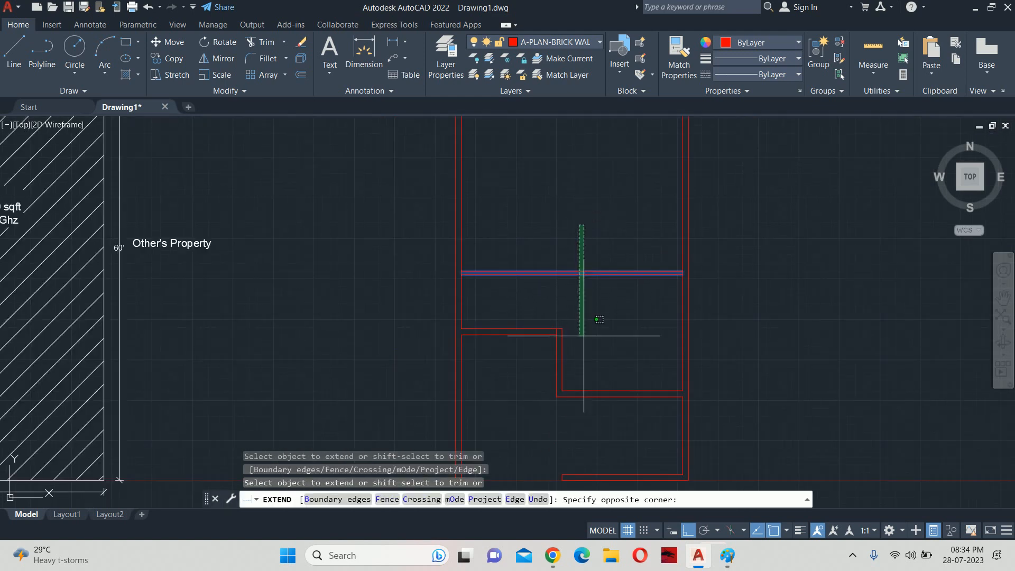
pyautogui.click(601, 317)
# Step: Extend both lines of the middle vertical wall upward to the 4.5-inch partition
pyautogui.click(562, 352)
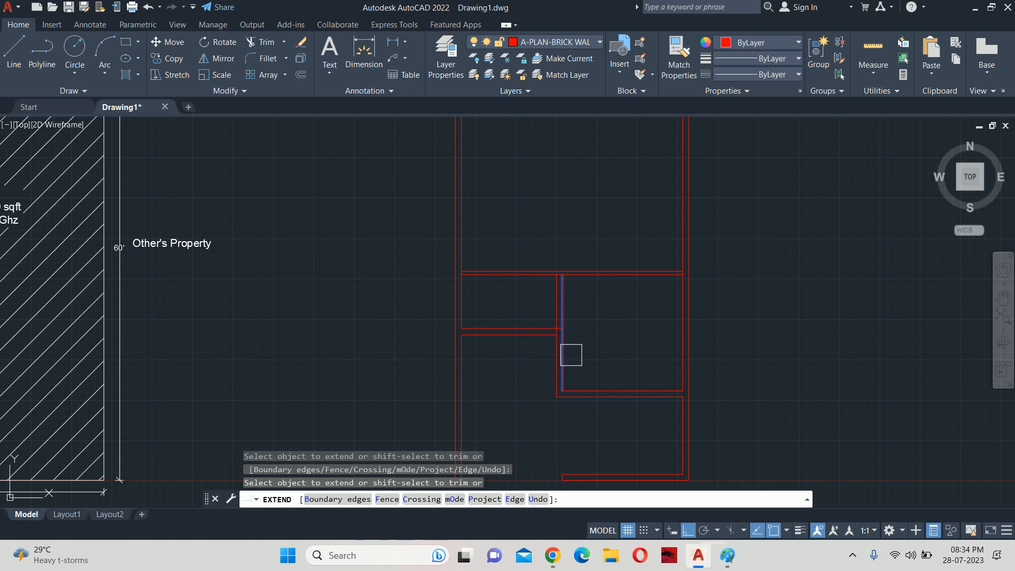
pyautogui.click(569, 291)
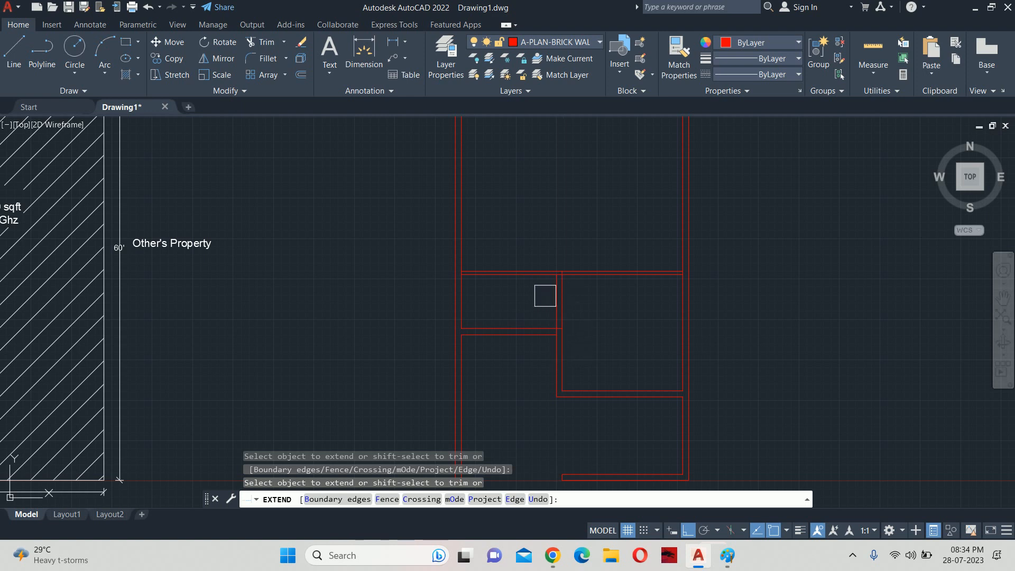
pyautogui.click(544, 295)
pyautogui.click(556, 289)
pyautogui.scroll(6, 553, 275)
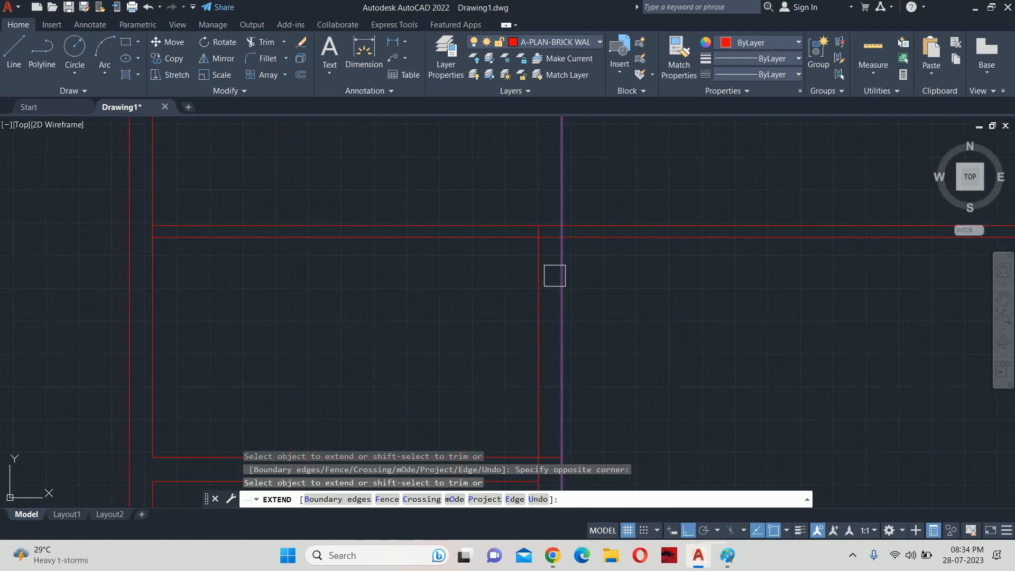
pyautogui.click(538, 271)
pyautogui.scroll(-4, 537, 273)
pyautogui.moveTo(537, 274); pyautogui.dragTo(538, 318, button='middle')
pyautogui.keyDown('shift'); pyautogui.click(540, 273); pyautogui.keyUp('shift')
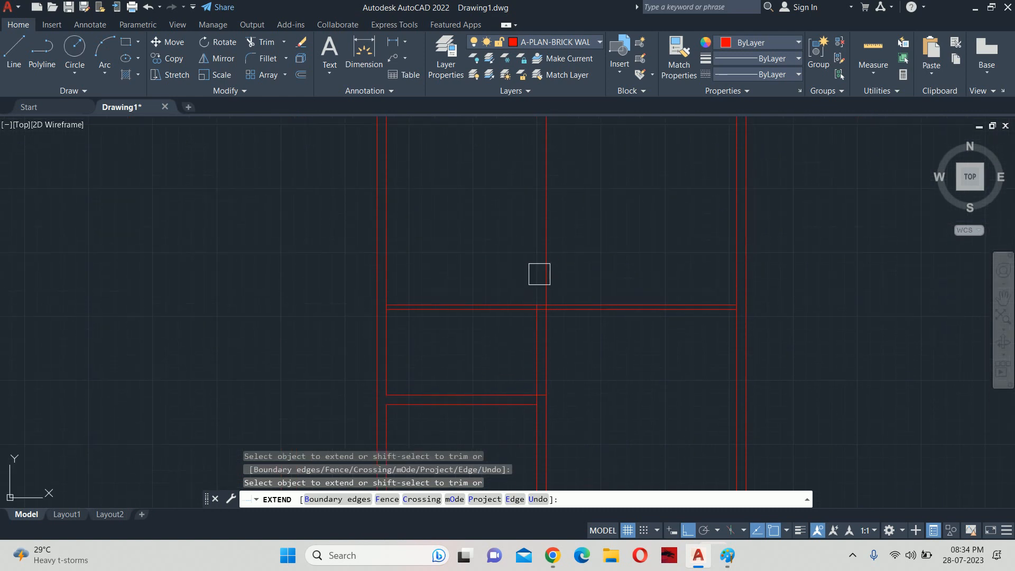
# Step: Trim the short horizontal wall's upper line where it crosses into the extended vertical wall
pyautogui.scroll(6, 531, 427)
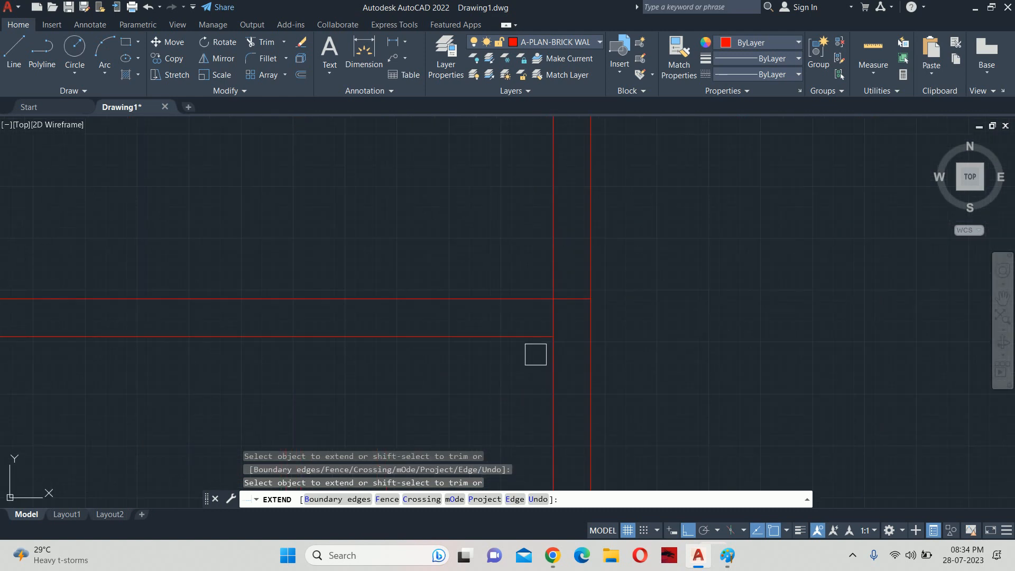
pyautogui.click(560, 302)
pyautogui.scroll(2, 560, 302)
pyautogui.keyDown('shift'); pyautogui.click(559, 302); pyautogui.keyUp('shift')
pyautogui.scroll(-6, 566, 306)
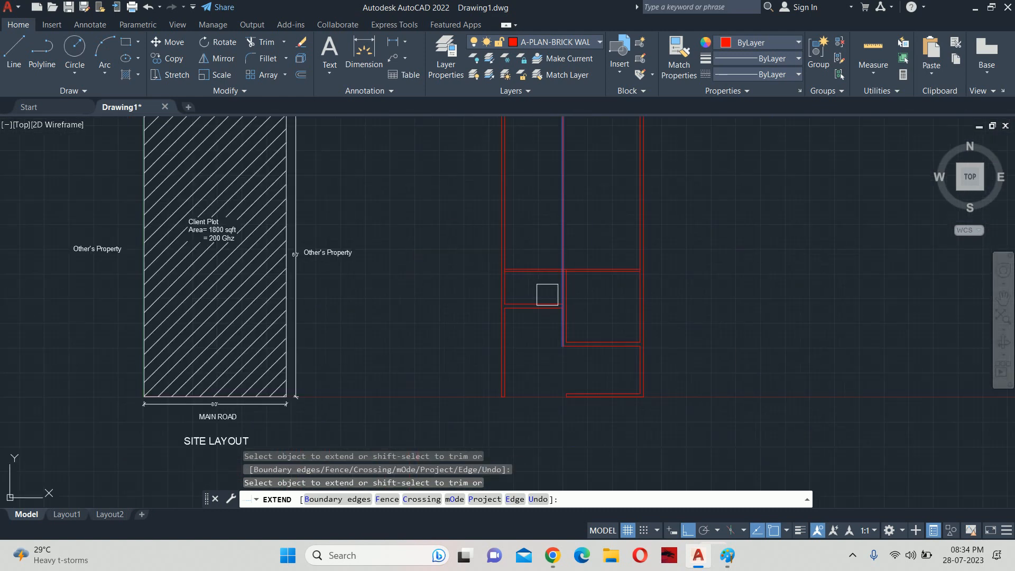
# Step: Trim the partition left of the vertical wall and the vertical line above it, and clean up their corner
pyautogui.moveTo(546, 290); pyautogui.dragTo(537, 326, button='middle')
pyautogui.scroll(5, 545, 310)
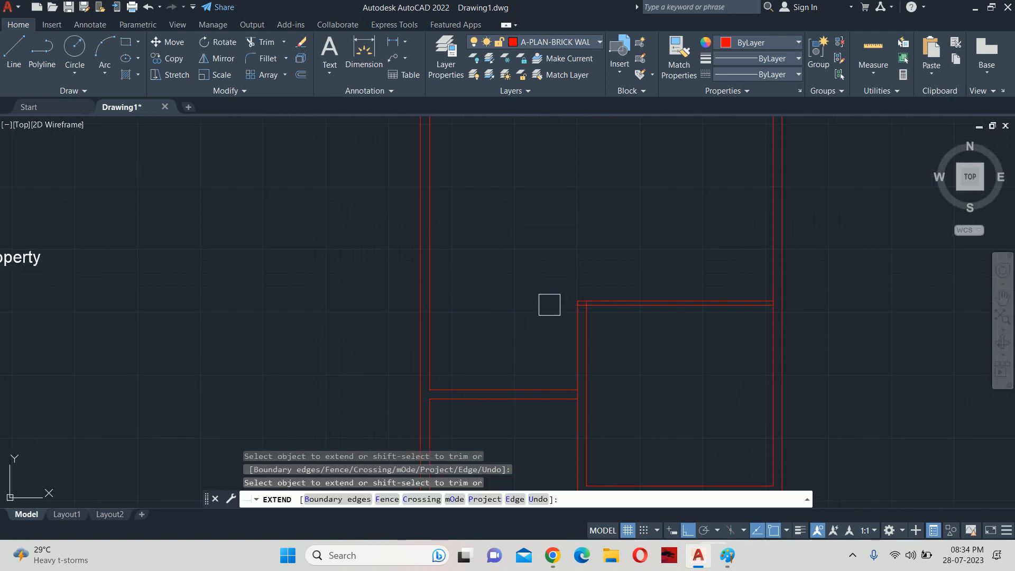
pyautogui.scroll(6, 566, 305)
pyautogui.click(613, 304)
pyautogui.scroll(2, 613, 305)
pyautogui.keyDown('shift'); pyautogui.click(632, 307); pyautogui.keyUp('shift')
pyautogui.scroll(-2, 635, 307)
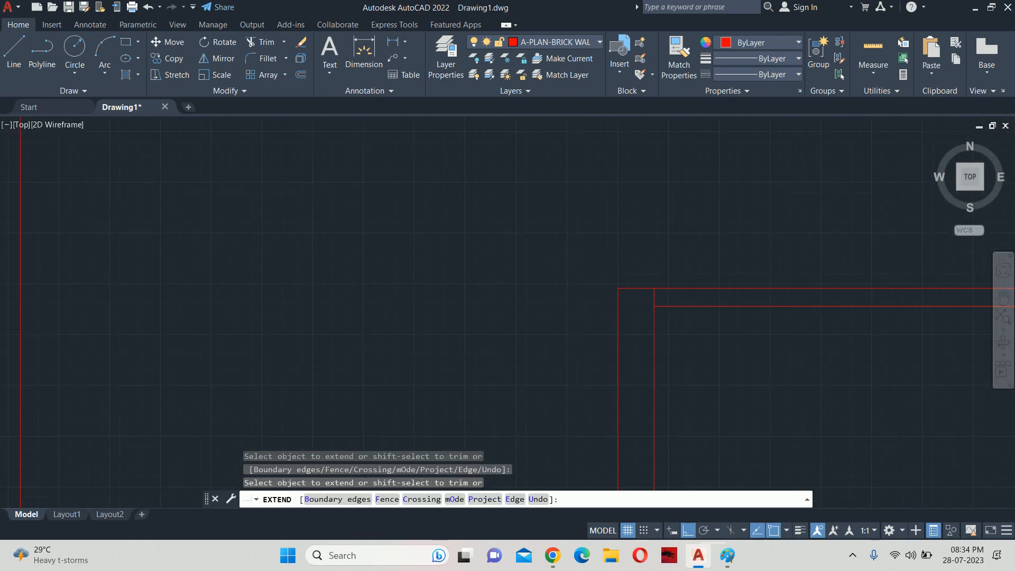
pyautogui.scroll(-7, 604, 330)
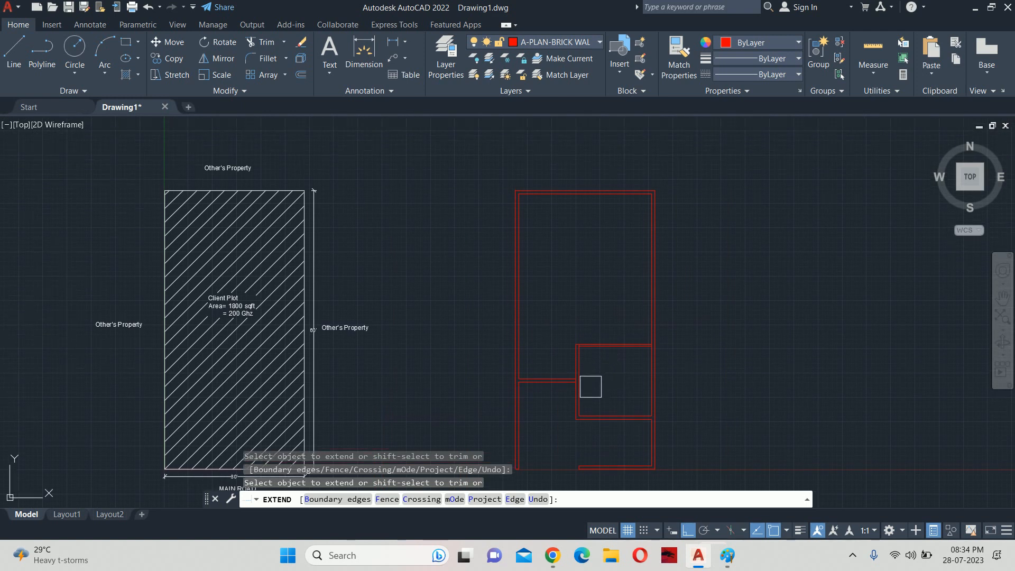
pyautogui.scroll(4, 581, 399)
pyautogui.press('Escape')
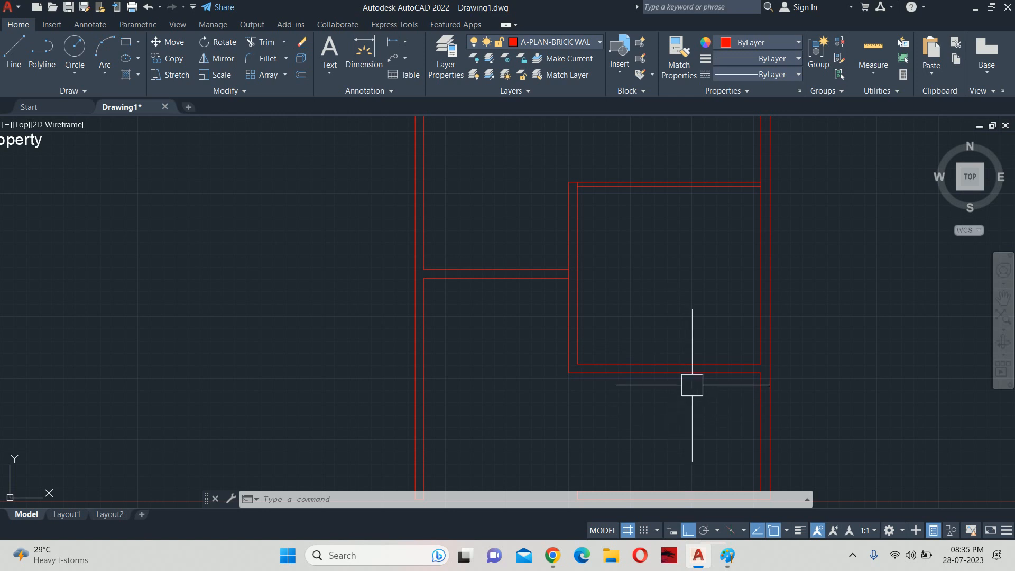
# Step: Examine the overall wall layout and the open upper area of the floor plan
pyautogui.scroll(-4, 554, 320)
pyautogui.moveTo(553, 320); pyautogui.dragTo(539, 384, button='middle')
pyautogui.moveTo(549, 281); pyautogui.dragTo(539, 328, button='middle')
pyautogui.press('Escape')
pyautogui.press('Escape')
pyautogui.press('Escape')
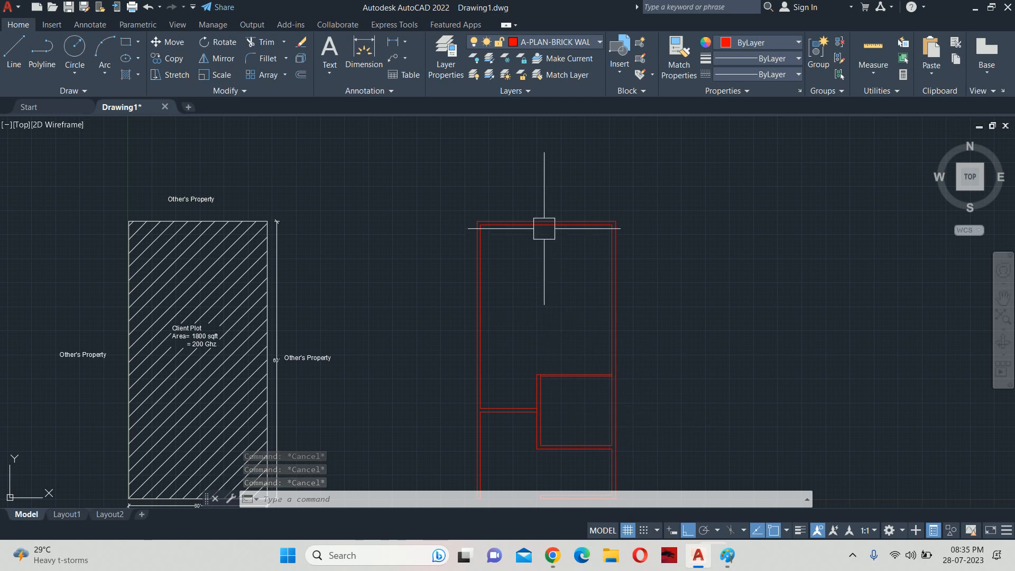
pyautogui.scroll(4, 525, 222)
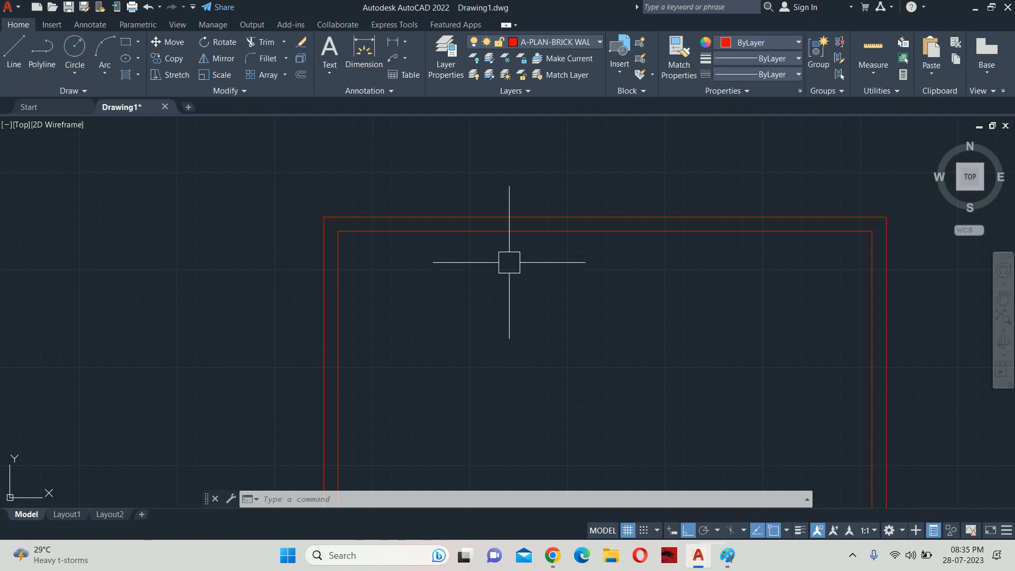
pyautogui.scroll(-7, 508, 264)
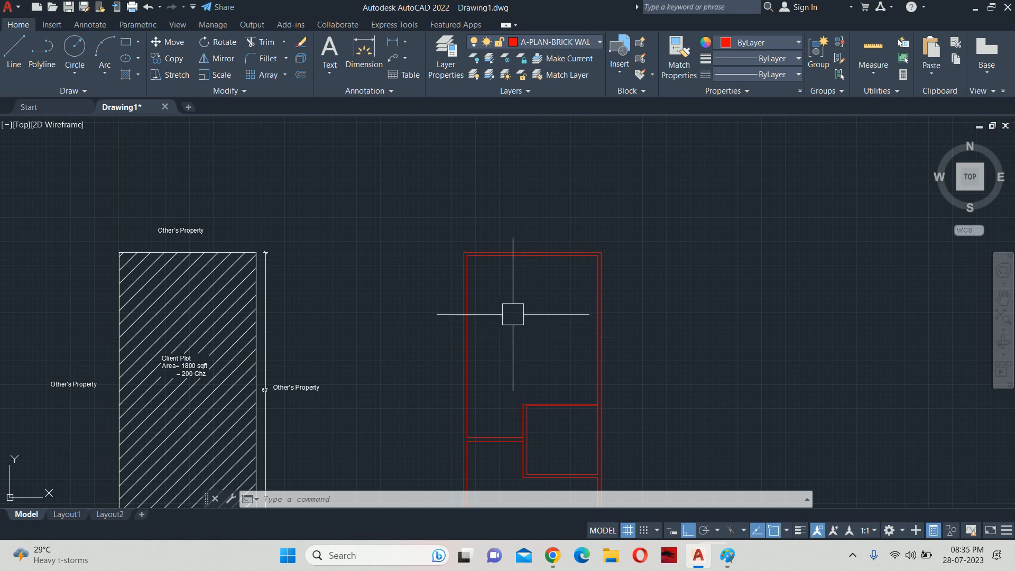
pyautogui.scroll(-2, 519, 419)
pyautogui.scroll(-1, 532, 445)
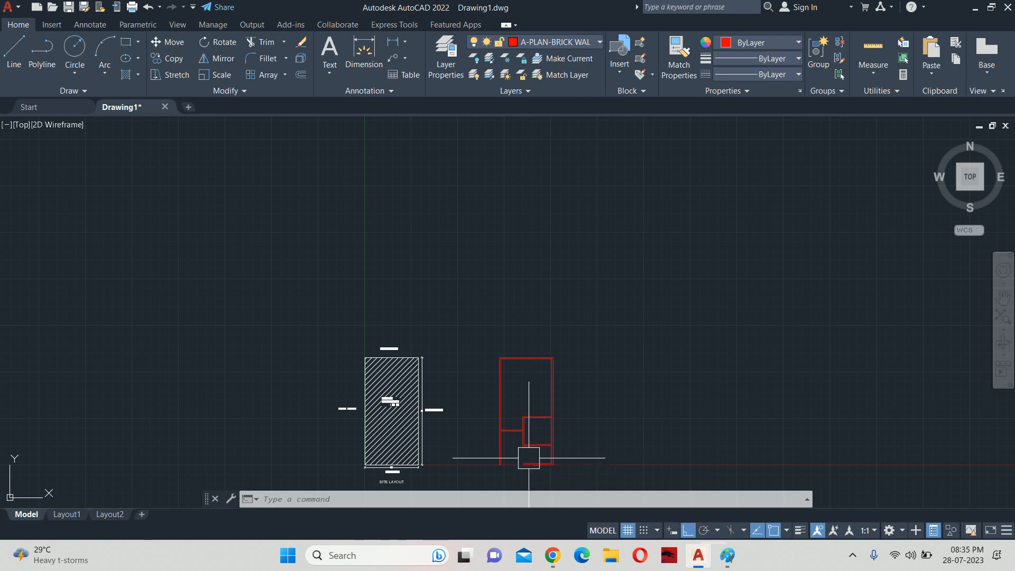
pyautogui.click(510, 501)
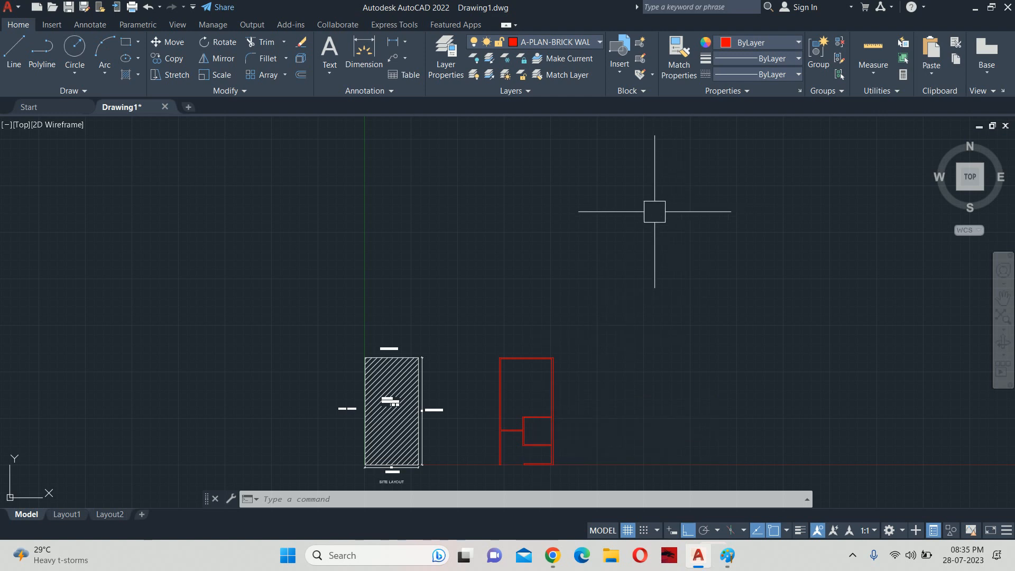
# Step: Offset the inner line of the plan's top wall 5 feet downward
pyautogui.scroll(6, 514, 376)
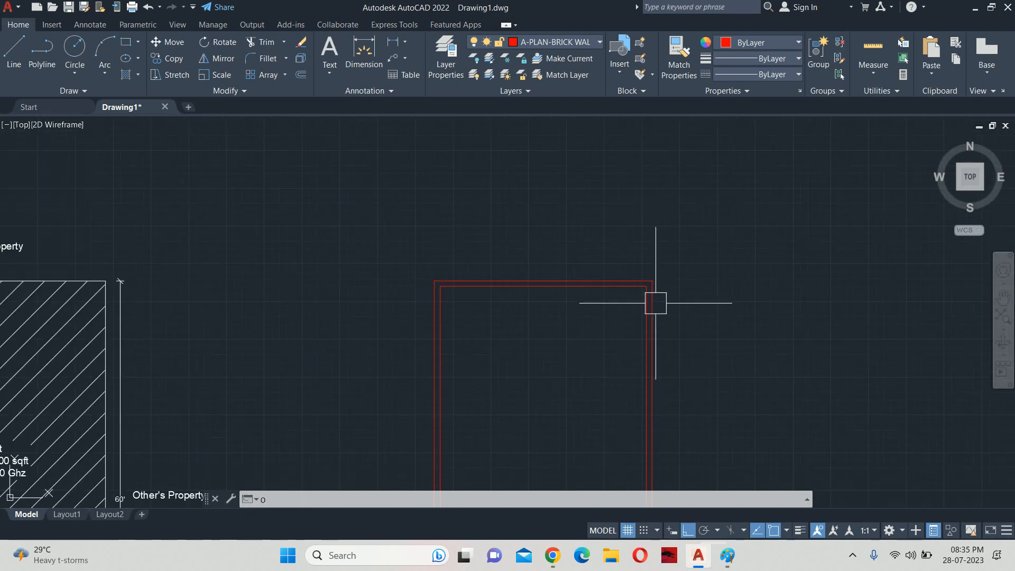
pyautogui.write('o')
pyautogui.press('Return')
pyautogui.write('5')
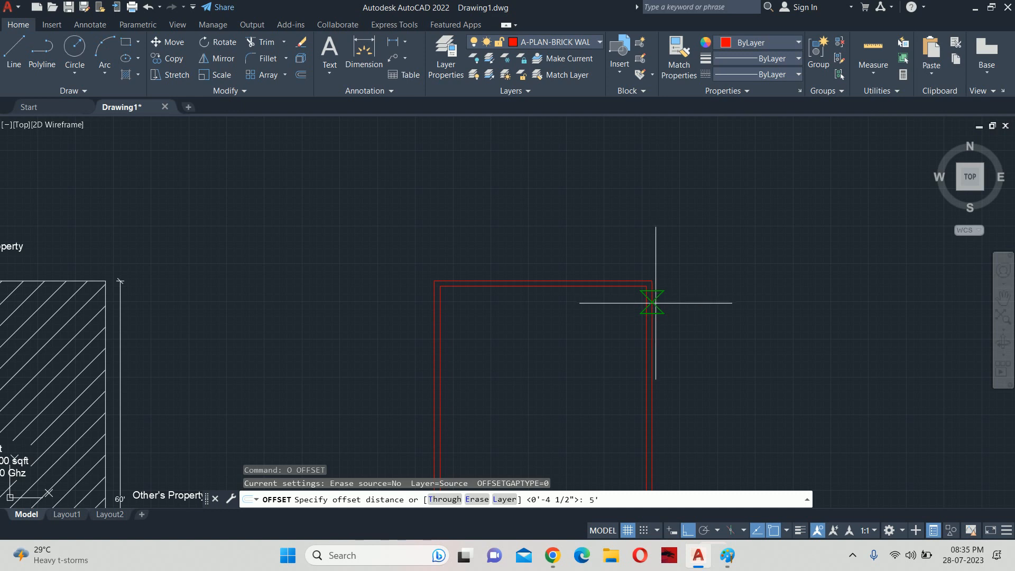
pyautogui.write("'")
pyautogui.press('Return')
pyautogui.scroll(2, 569, 308)
pyautogui.click(537, 292)
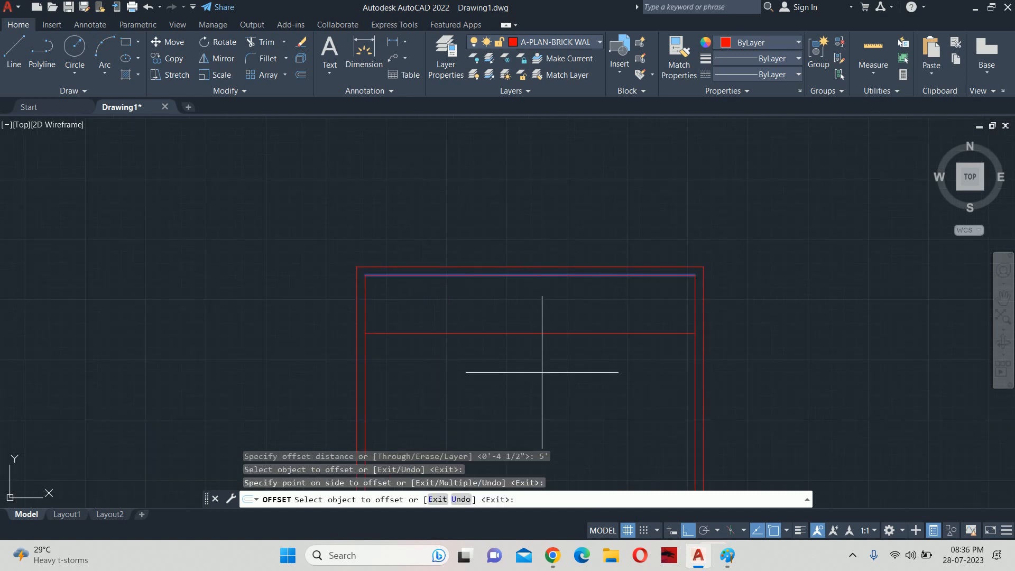
pyautogui.press('Escape')
pyautogui.press('Escape')
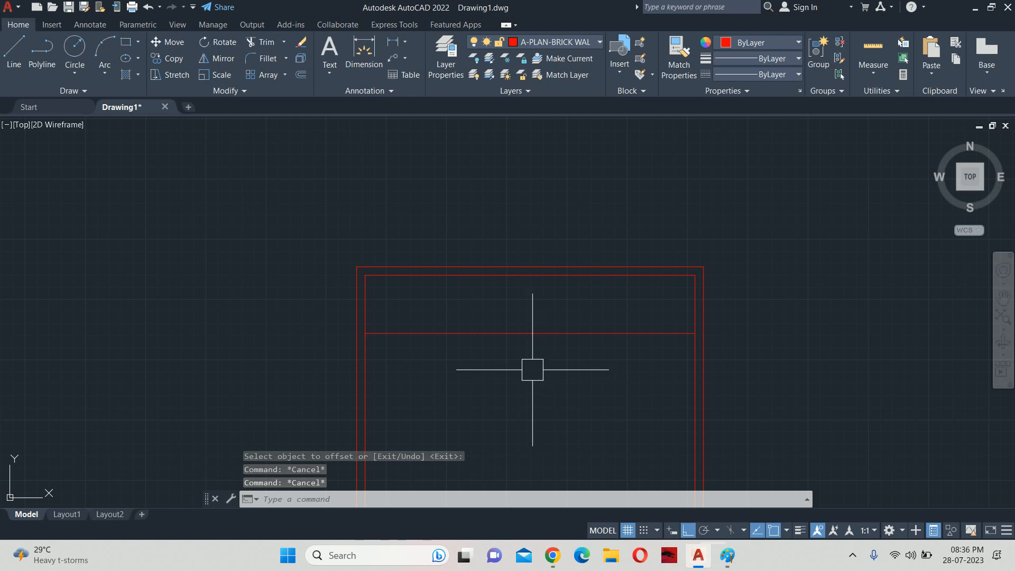
pyautogui.press('Escape')
pyautogui.moveTo(507, 353); pyautogui.dragTo(497, 259, button='middle')
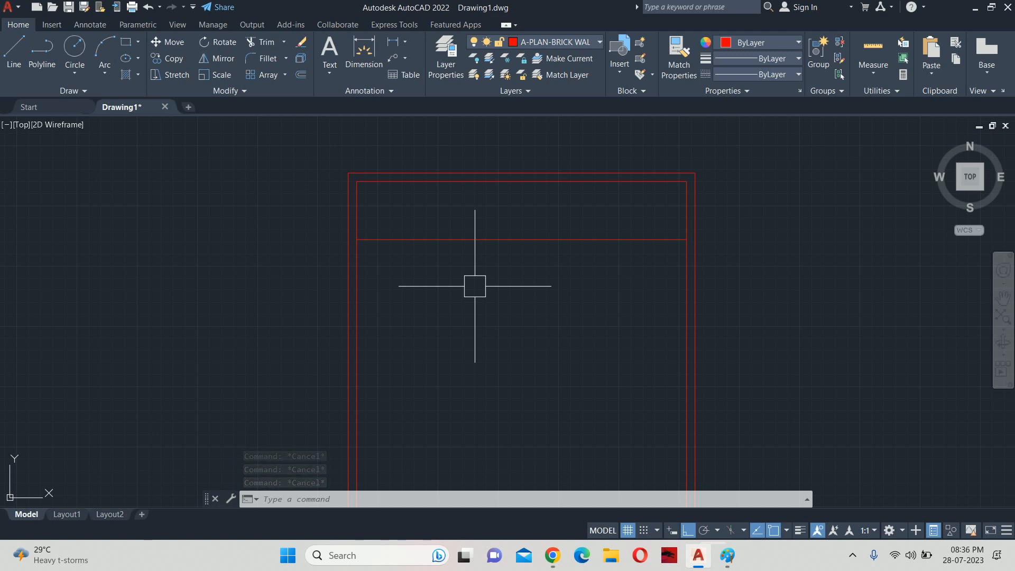
# Step: Offset the line 5 feet below the top wall 4.5 inches downward to form a partition
pyautogui.write('p')
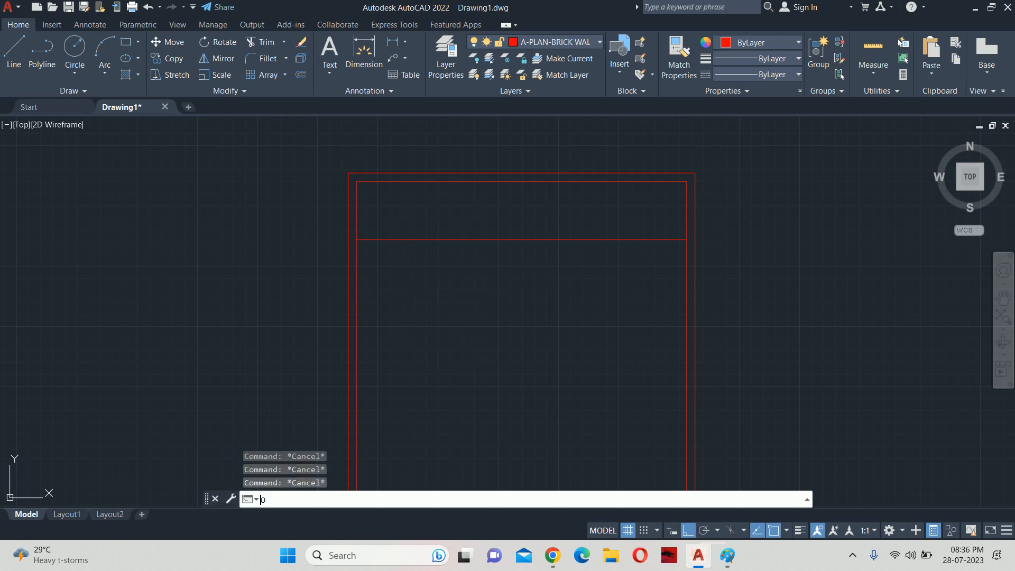
pyautogui.press('Return')
pyautogui.write('4.5')
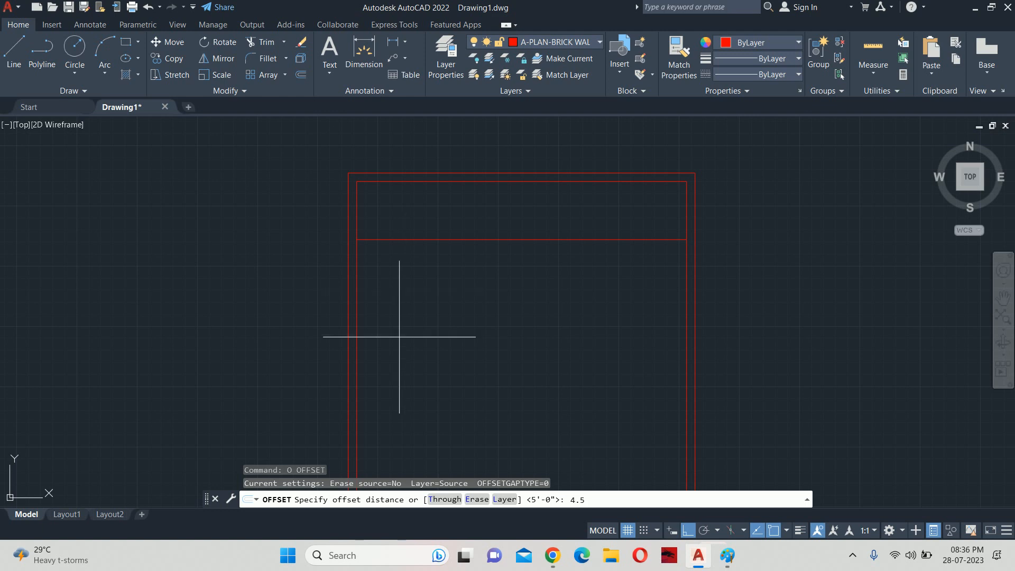
pyautogui.press('Return')
pyautogui.click(483, 241)
pyautogui.click(470, 300)
pyautogui.press('Return')
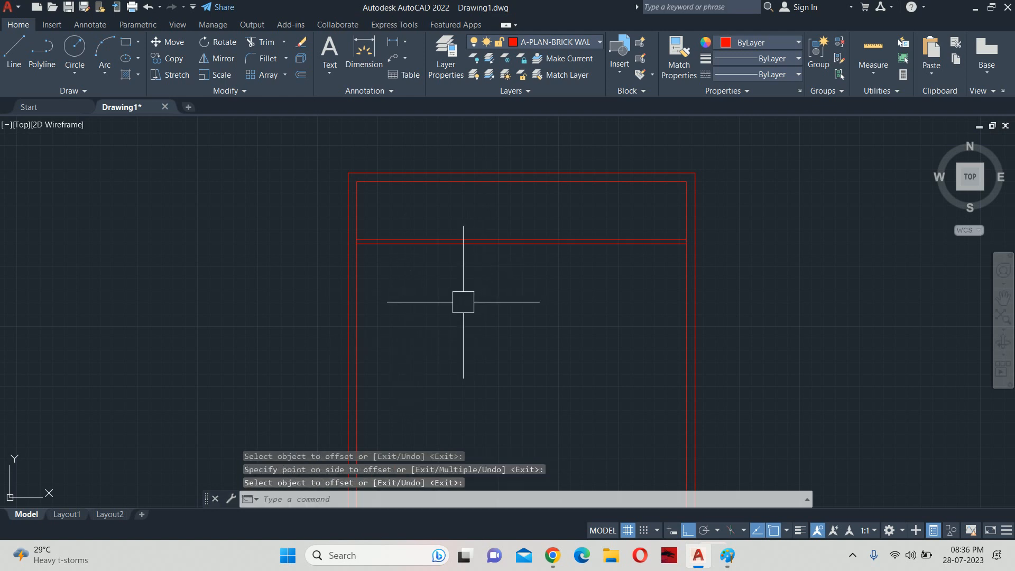
pyautogui.press('Escape')
pyautogui.scroll(-2, 447, 219)
pyautogui.press('Escape')
pyautogui.press('Escape')
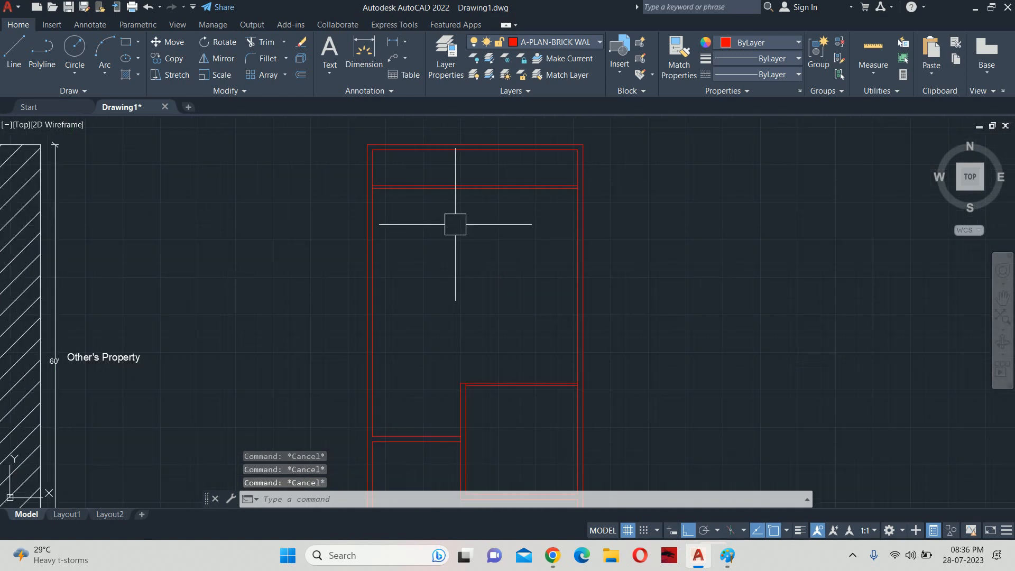
# Step: Offset the lower line of the upper partition 12 feet downward into the plan
pyautogui.moveTo(458, 222)
pyautogui.mouseDown(button='middle')
pyautogui.moveTo(442, 229)
pyautogui.moveTo(443, 244)
pyautogui.mouseUp(button='middle')
pyautogui.scroll(2, 458, 247)
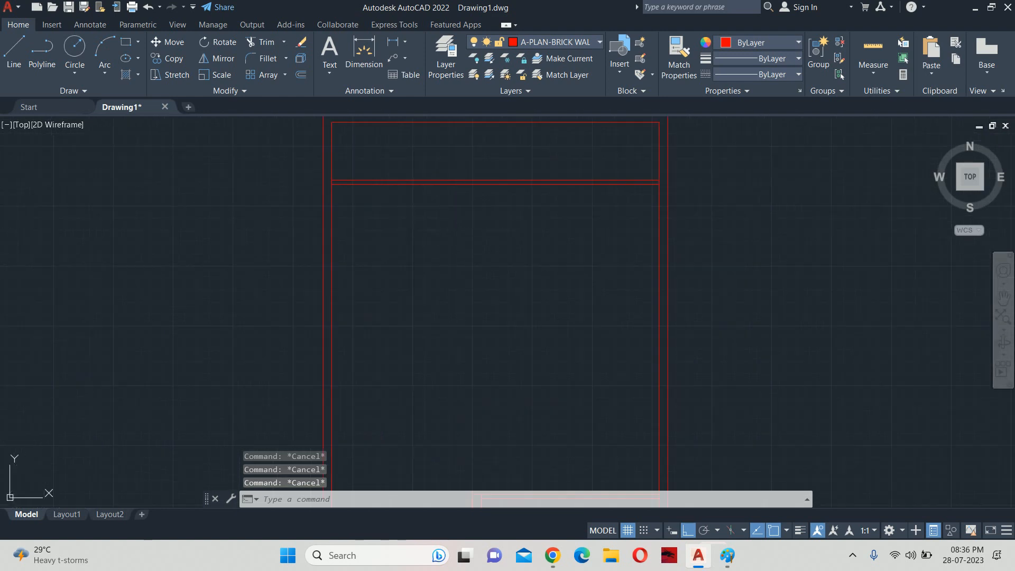
pyautogui.write('o')
pyautogui.press('Return')
pyautogui.write('12')
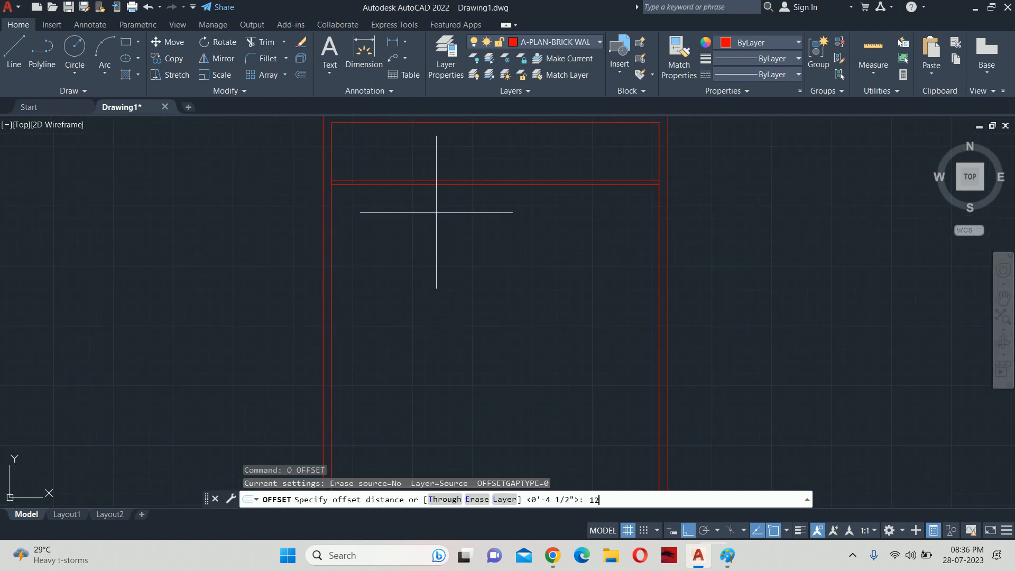
pyautogui.write("'")
pyautogui.press('Return')
pyautogui.click(418, 184)
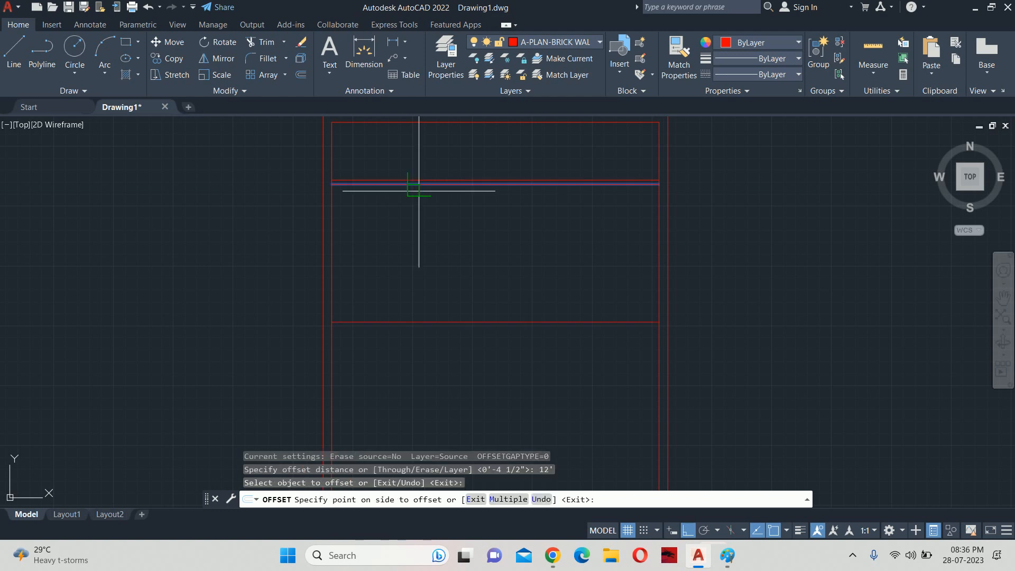
pyautogui.click(420, 244)
pyautogui.press('Escape')
pyautogui.scroll(-2, 424, 255)
pyautogui.moveTo(429, 243); pyautogui.dragTo(440, 236, button='middle')
pyautogui.press('Escape')
# Step: Offset the line 12 feet below the upper partition 4.5 inches downward to form a second partition
pyautogui.scroll(2, 436, 236)
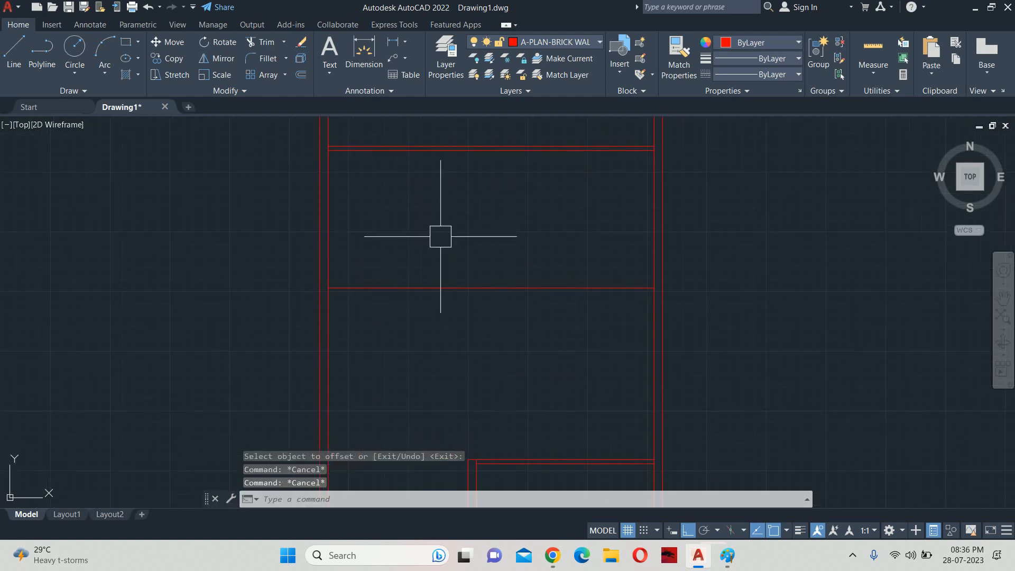
pyautogui.press('Return')
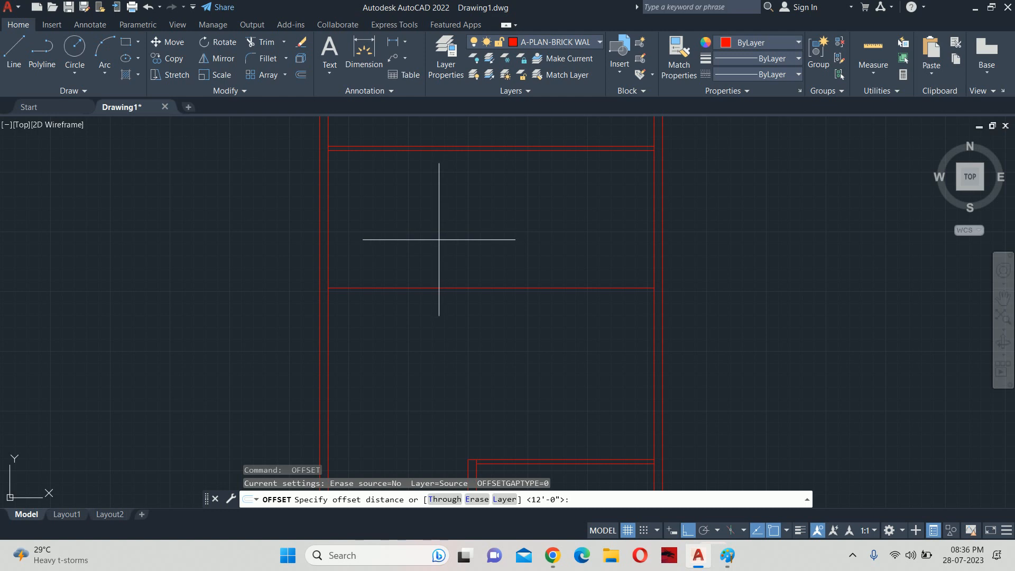
pyautogui.write('4.5')
pyautogui.press('Return')
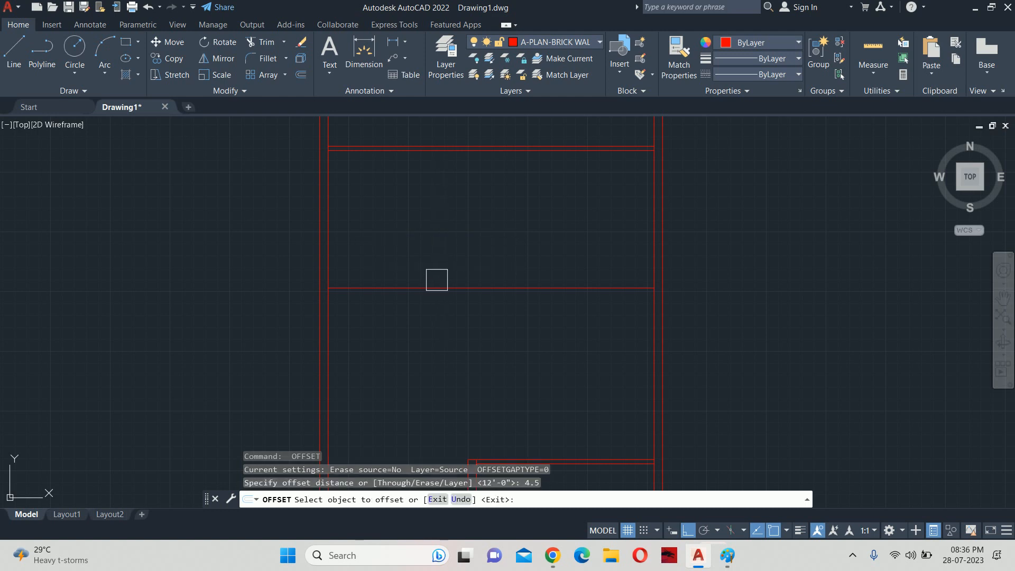
pyautogui.click(433, 288)
pyautogui.click(430, 326)
pyautogui.press('Escape')
pyautogui.scroll(-3, 458, 294)
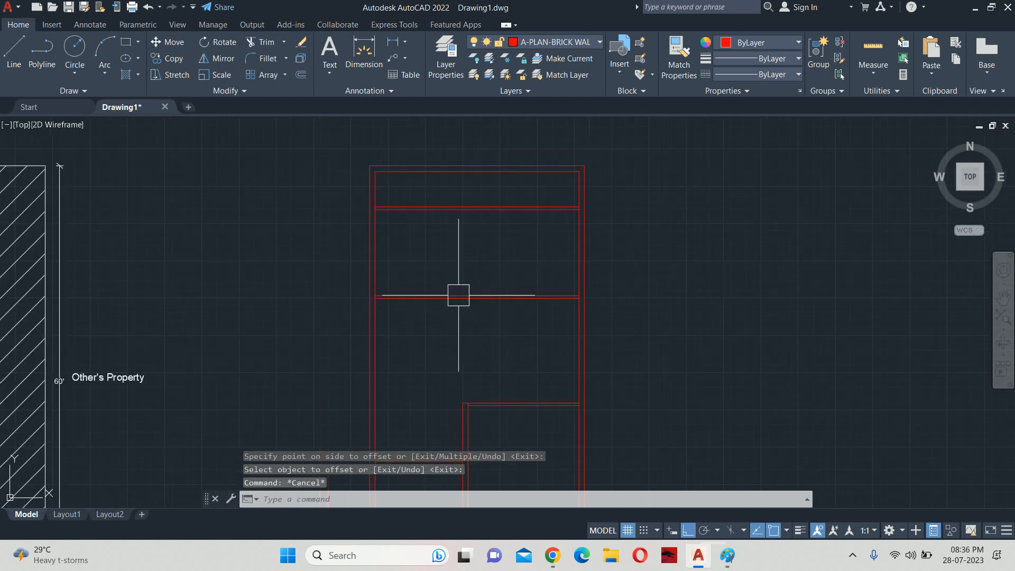
pyautogui.press('Escape')
# Step: Offset the inner line of the left side wall 10 feet to the right
pyautogui.scroll(-1, 451, 329)
pyautogui.scroll(2, 431, 251)
pyautogui.scroll(1, 431, 251)
pyautogui.scroll(-1, 420, 302)
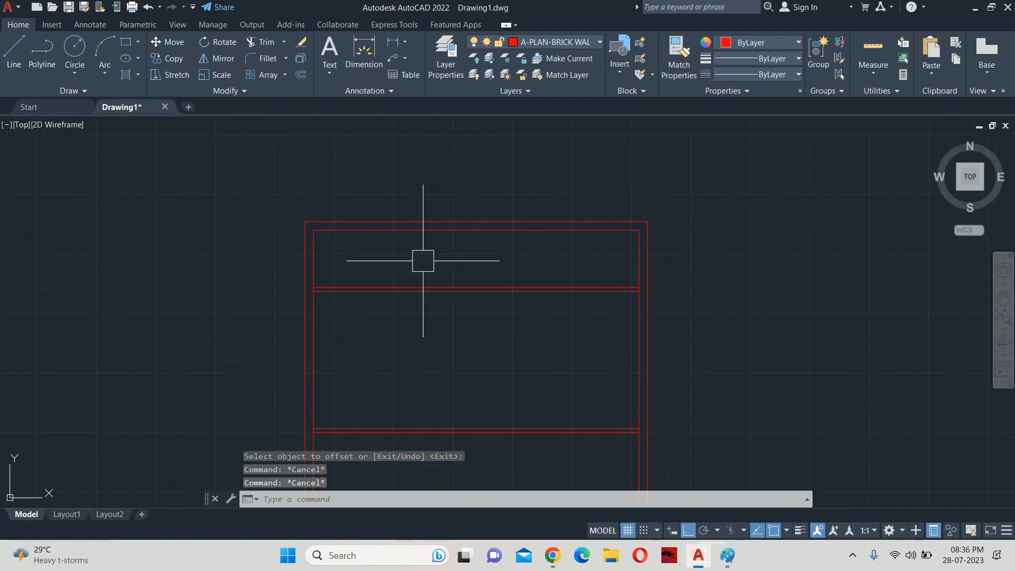
pyautogui.press('Escape')
pyautogui.write('o')
pyautogui.press('Return')
pyautogui.write('1')
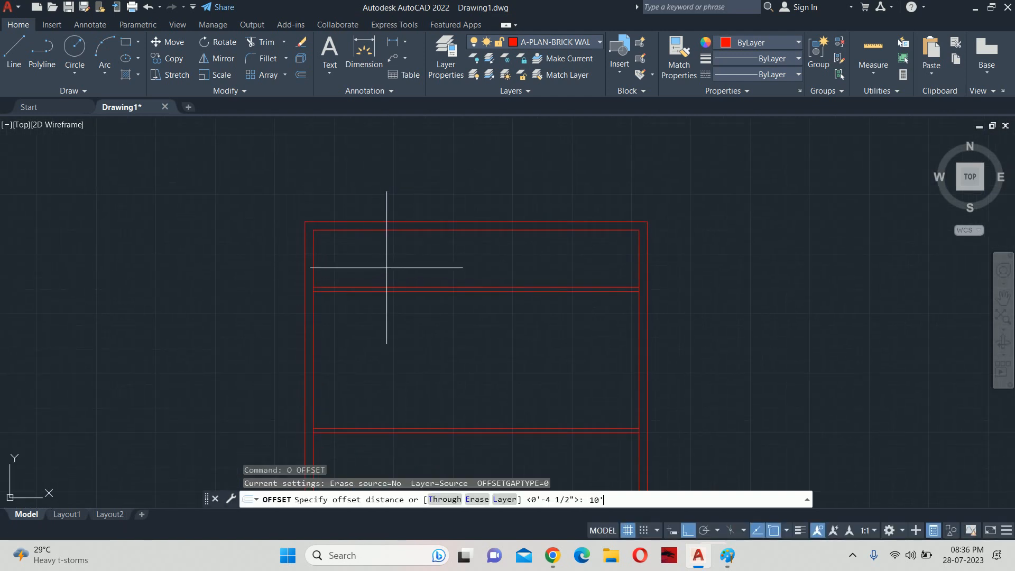
pyautogui.write("0'")
pyautogui.press('Return')
pyautogui.click(313, 257)
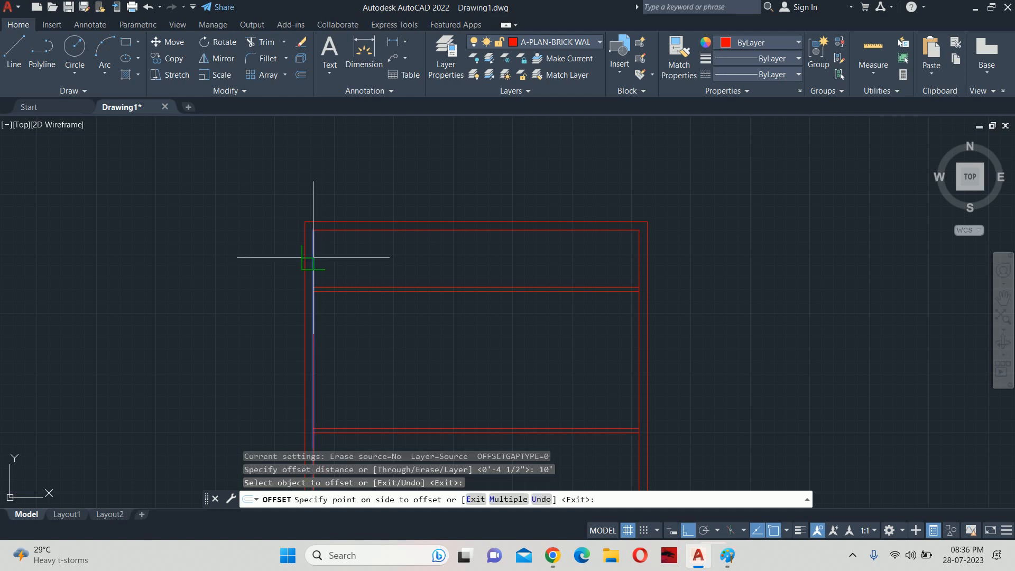
pyautogui.click(424, 259)
pyautogui.scroll(3, 424, 258)
pyautogui.press('Escape')
pyautogui.press('Escape')
pyautogui.press('Escape')
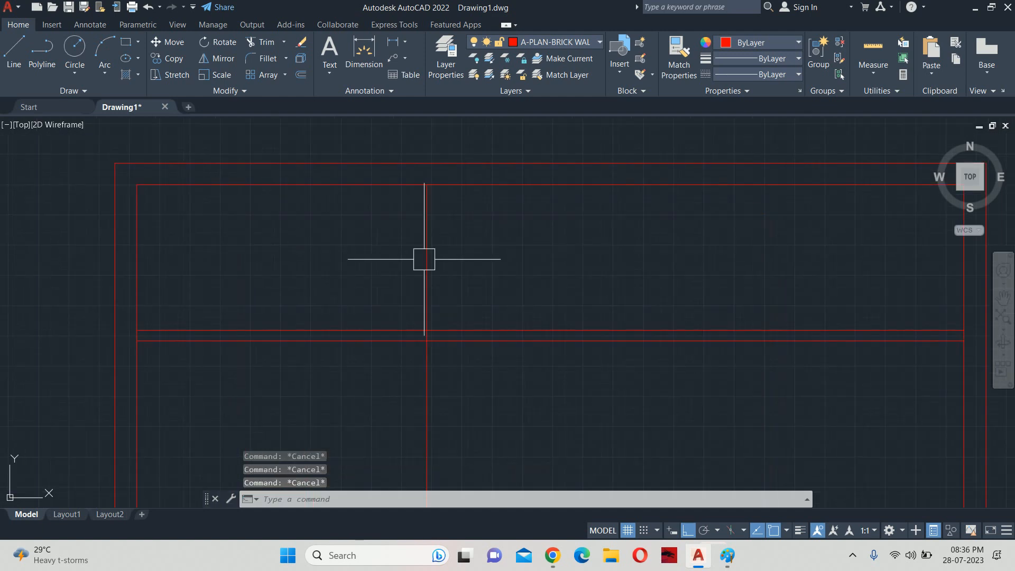
# Step: Offset the vertical line 10 feet from the left wall 4.5 inches to the right to form a partition
pyautogui.press('Return')
pyautogui.write('4.5')
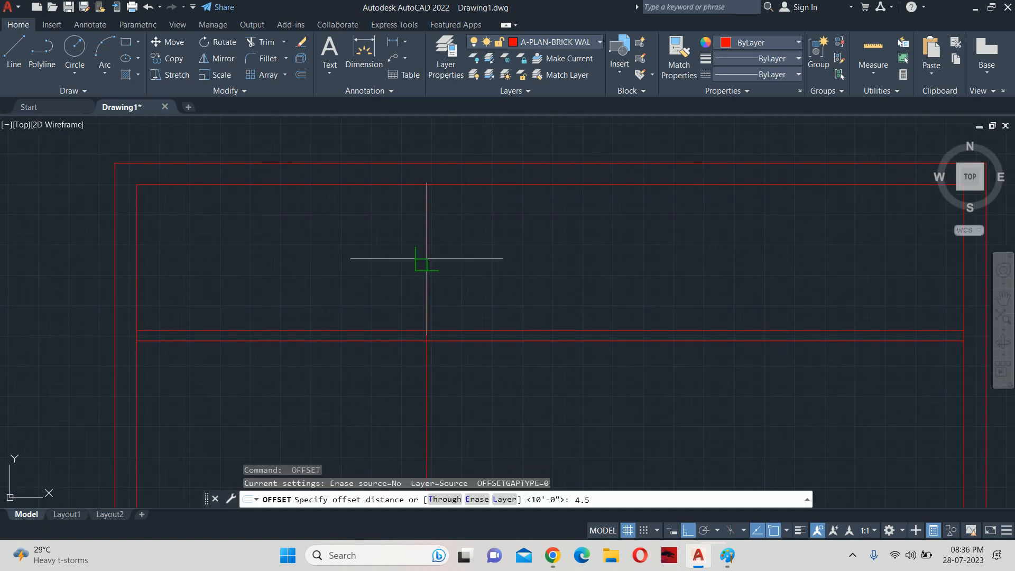
pyautogui.press('Return')
pyautogui.click(429, 264)
pyautogui.click(476, 254)
pyautogui.press('Escape')
pyautogui.press('Escape')
# Step: Trim the vertical partition's lines below the upper partition and clear the overlapping segments where the two partitions meet
pyautogui.write('T')
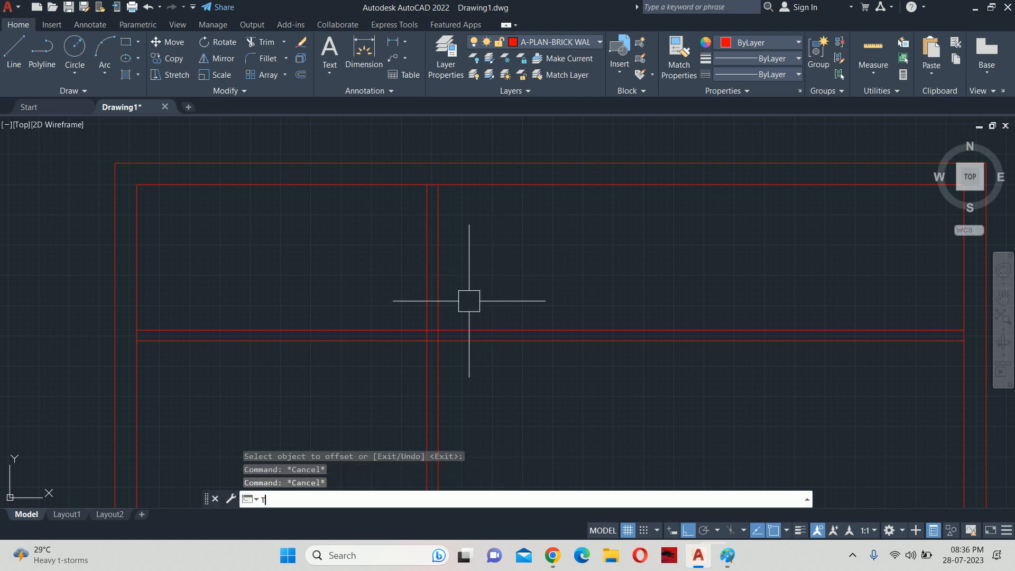
pyautogui.write('R')
pyautogui.press('Return')
pyautogui.press('Return')
pyautogui.scroll(4, 441, 341)
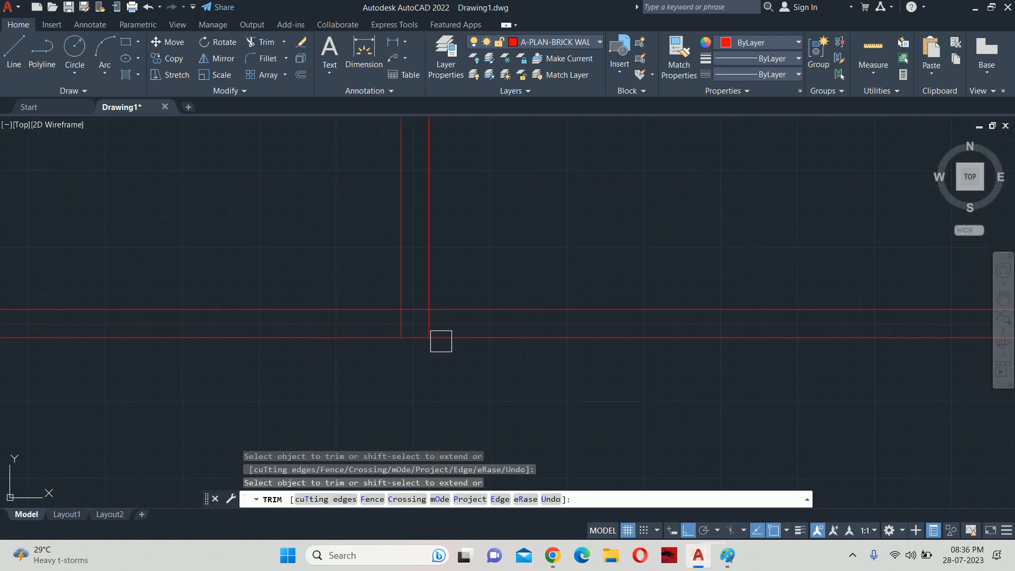
pyautogui.scroll(4, 415, 305)
pyautogui.click(412, 303)
pyautogui.click(387, 334)
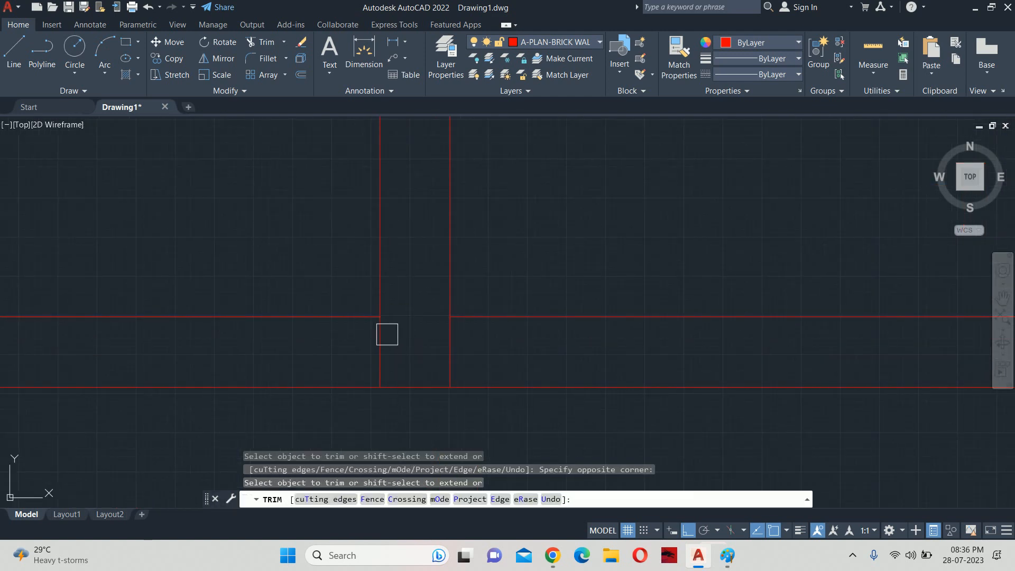
pyautogui.click(374, 344)
pyautogui.click(450, 347)
# Step: Trim the top wall's inner line between the two lines of the vertical partition
pyautogui.scroll(-6, 399, 311)
pyautogui.moveTo(398, 205); pyautogui.dragTo(412, 415, button='middle')
pyautogui.scroll(4, 399, 320)
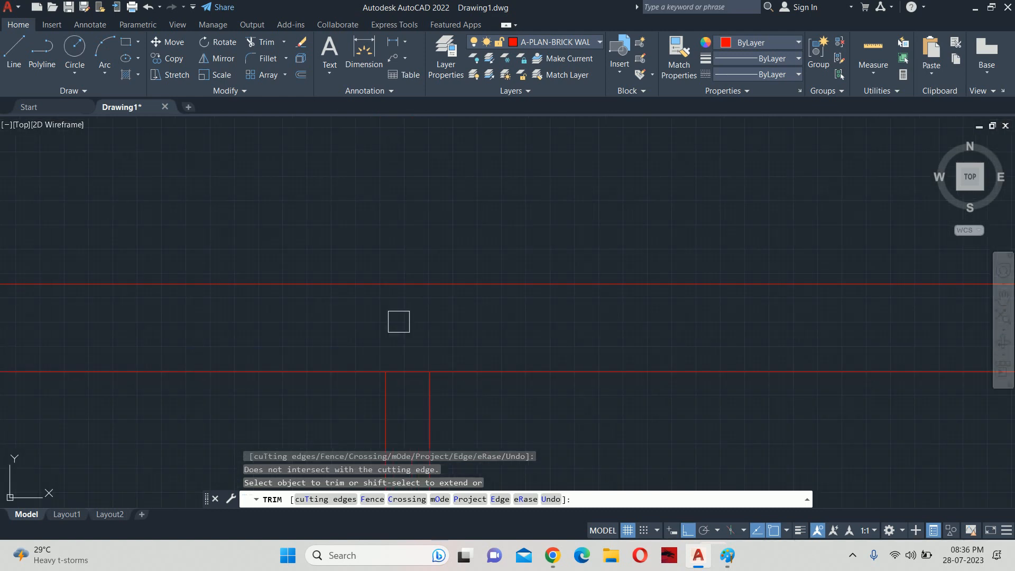
pyautogui.click(417, 368)
# Step: Trim the left wall's inner line between the two lines of the upper partition
pyautogui.scroll(-8, 408, 356)
pyautogui.moveTo(378, 362); pyautogui.dragTo(444, 172, button='middle')
pyautogui.scroll(2, 318, 253)
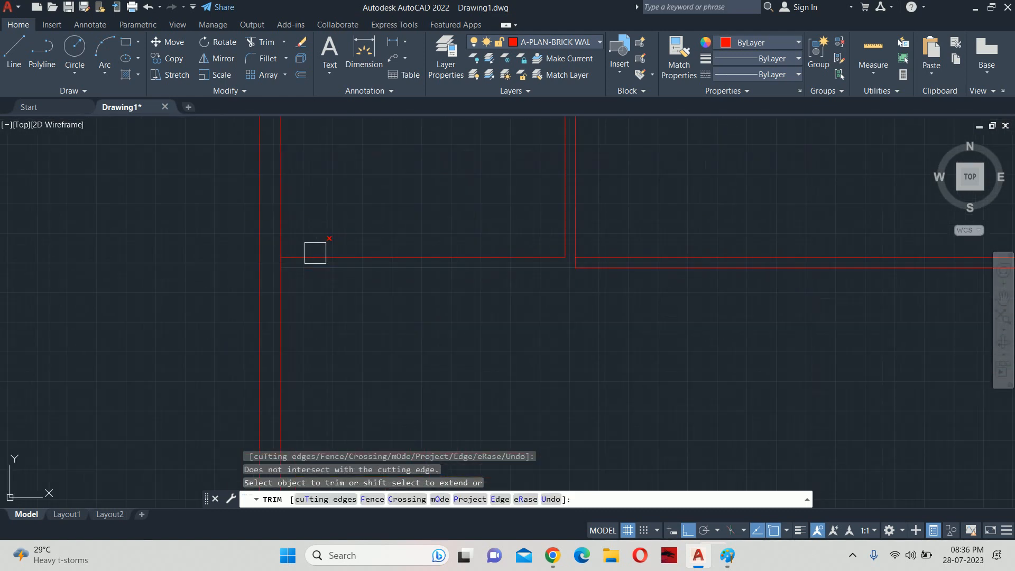
pyautogui.scroll(2, 316, 254)
pyautogui.scroll(1, 232, 279)
pyautogui.click(215, 276)
pyautogui.scroll(-4, 254, 286)
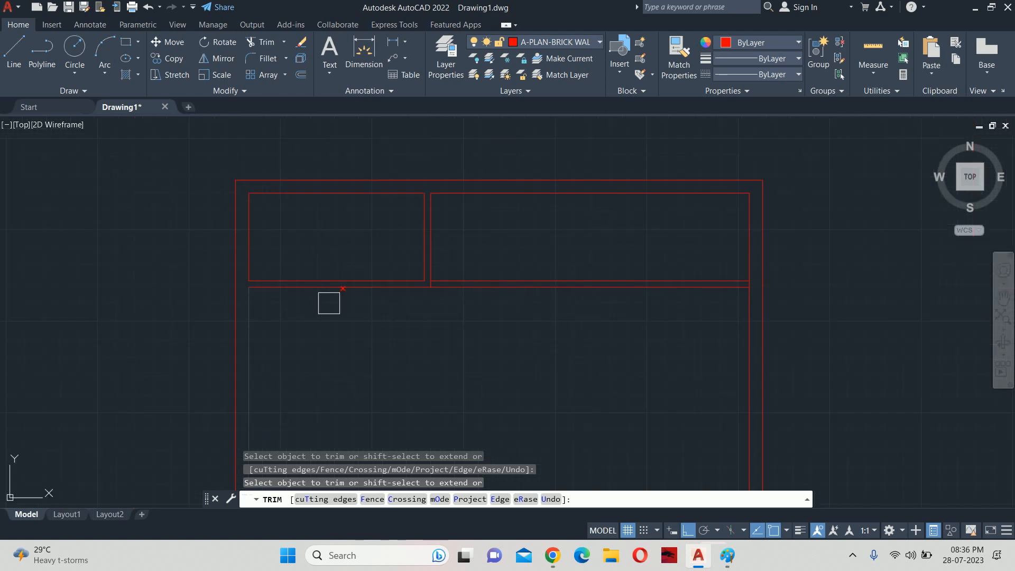
# Step: Trim the left wall's inner line between the two lines of the second horizontal partition and end the trimming
pyautogui.moveTo(384, 335); pyautogui.dragTo(371, 215, button='middle')
pyautogui.scroll(3, 249, 358)
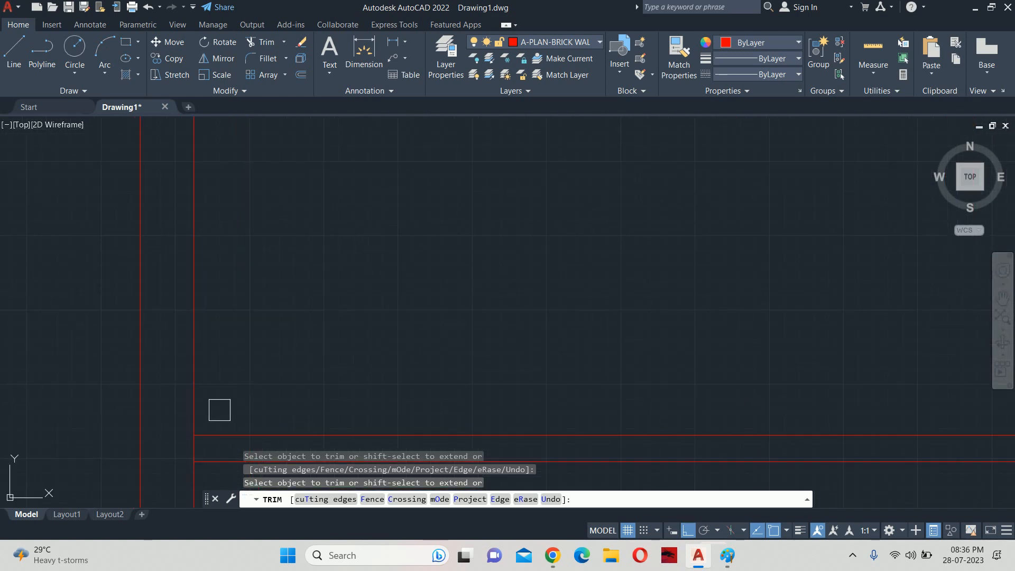
pyautogui.scroll(1, 218, 430)
pyautogui.moveTo(218, 429); pyautogui.dragTo(256, 268, button='middle')
pyautogui.scroll(1, 233, 304)
pyautogui.click(218, 325)
pyautogui.scroll(-6, 228, 328)
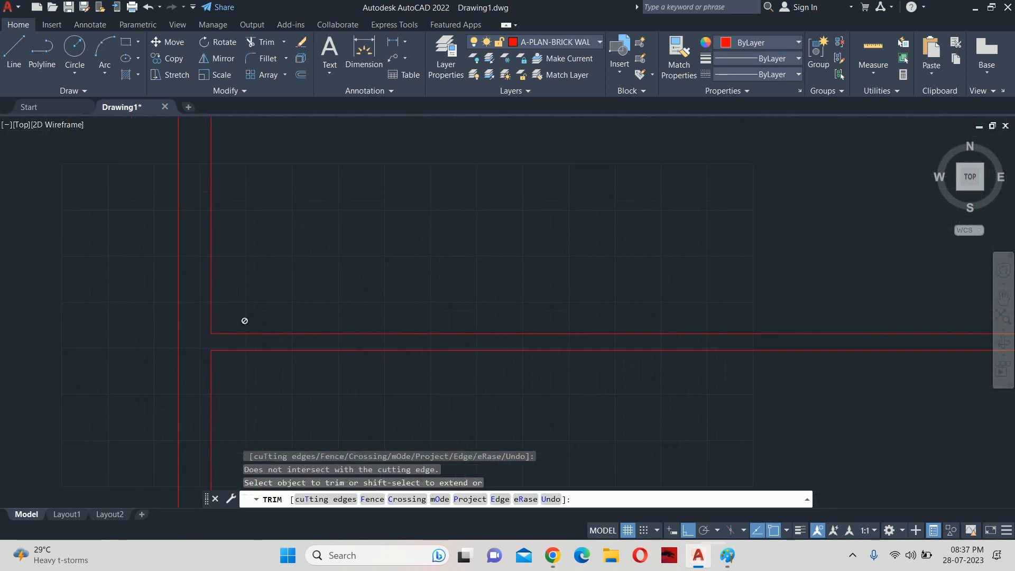
pyautogui.press('Return')
pyautogui.press('Escape')
# Step: Check the width of the room between the two horizontal partitions with a linear dimension, without placing it
pyautogui.moveTo(407, 292); pyautogui.dragTo(413, 254, button='middle')
pyautogui.scroll(-2, 413, 254)
pyautogui.scroll(2, 410, 214)
pyautogui.scroll(2, 409, 211)
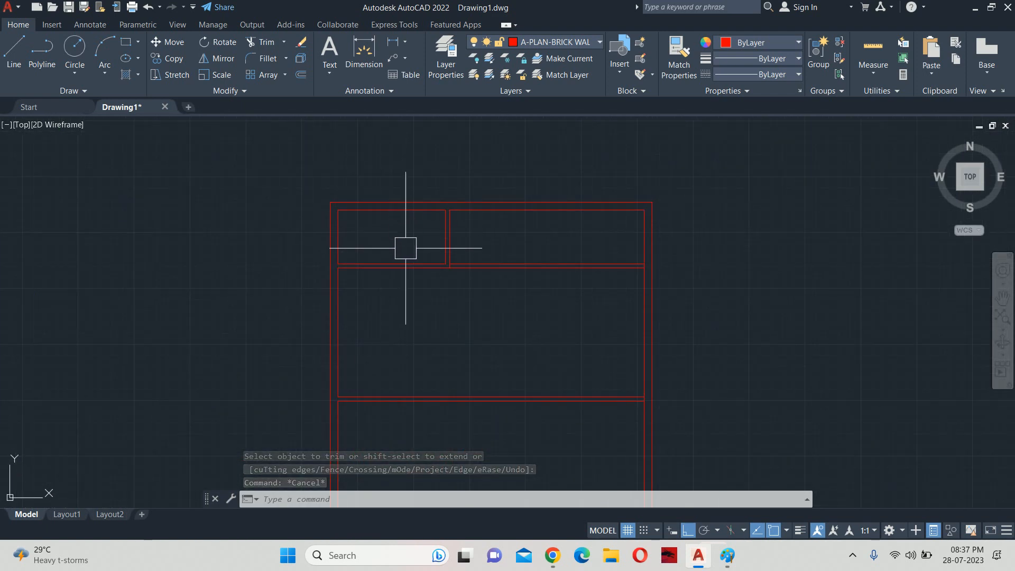
pyautogui.scroll(-3, 406, 248)
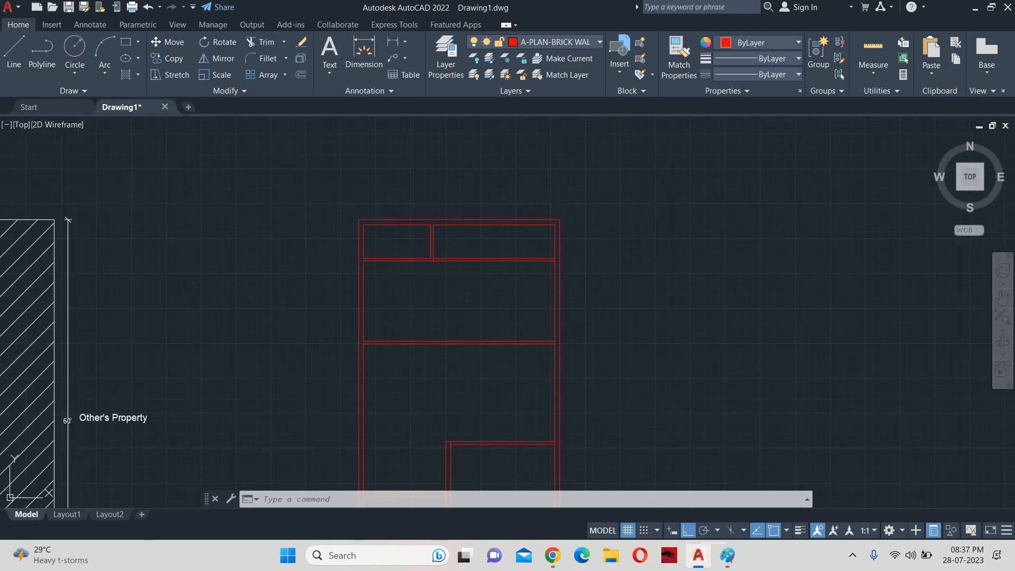
pyautogui.press('Escape')
pyautogui.scroll(3, 411, 267)
pyautogui.moveTo(601, 304); pyautogui.dragTo(524, 295, button='middle')
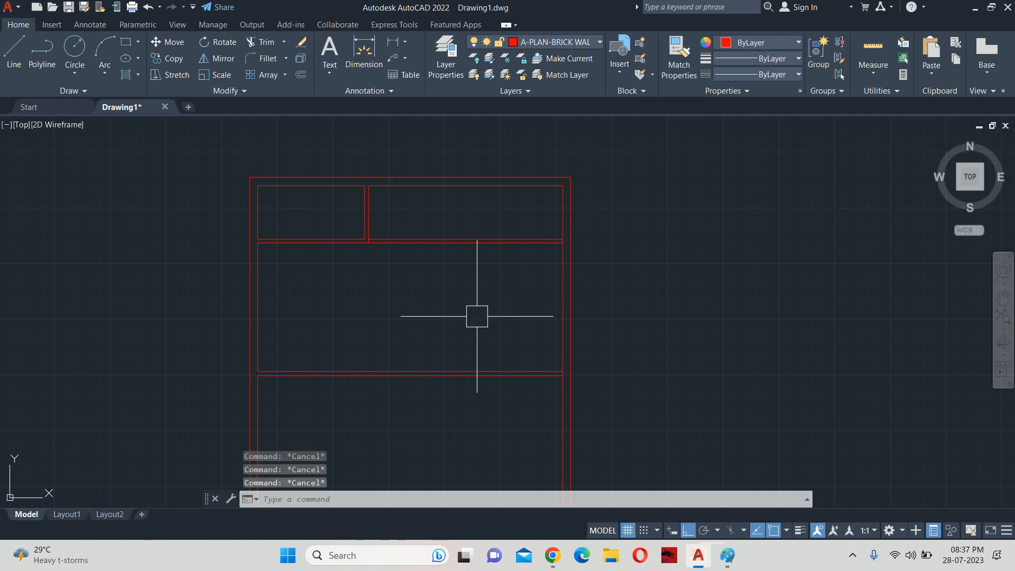
pyautogui.write('DLI')
pyautogui.press('Return')
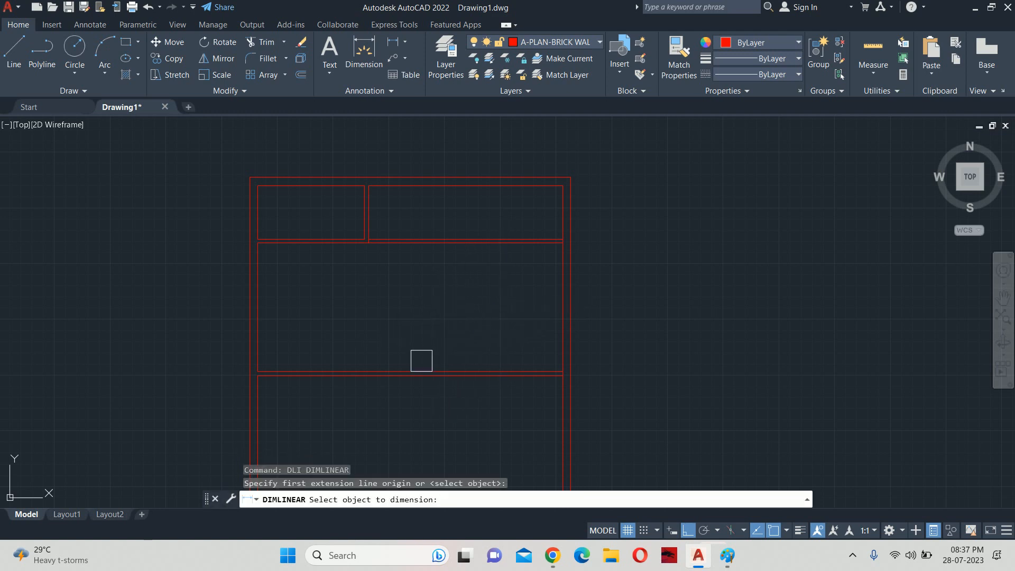
pyautogui.click(422, 369)
pyautogui.scroll(4, 407, 351)
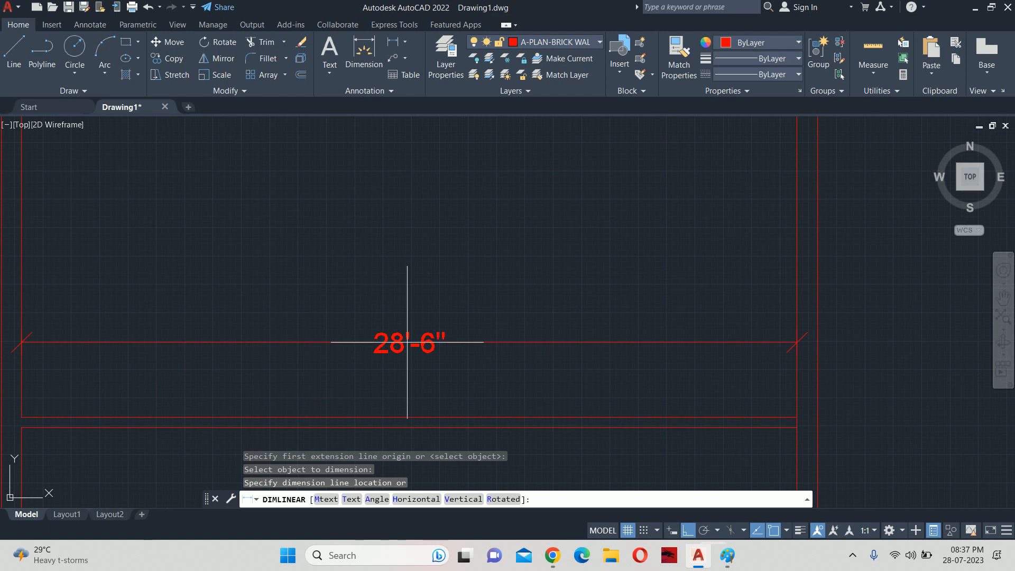
pyautogui.press('Escape')
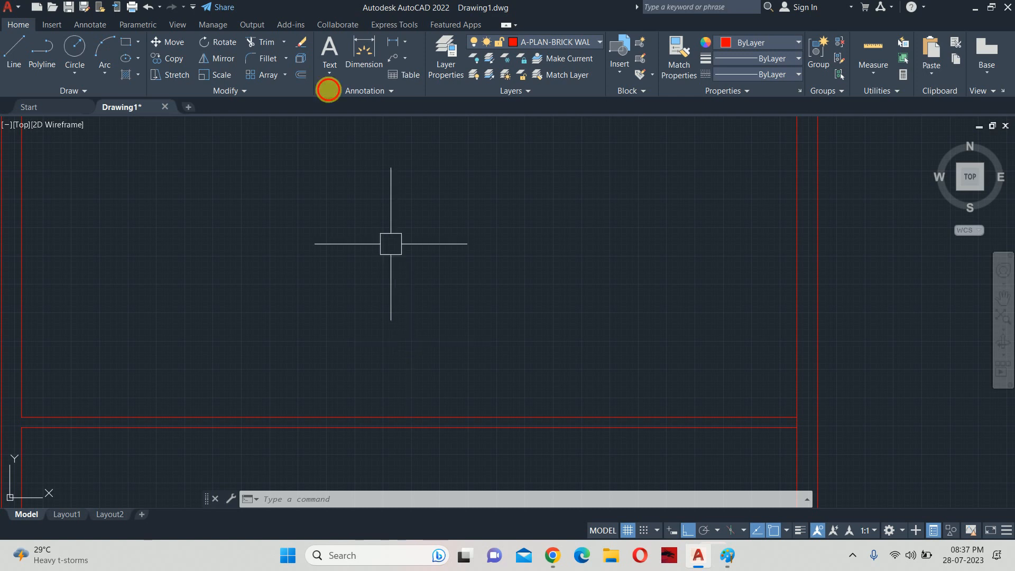
# Step: Offset the inner line of the right side wall 9 feet to the left
pyautogui.scroll(-5, 335, 147)
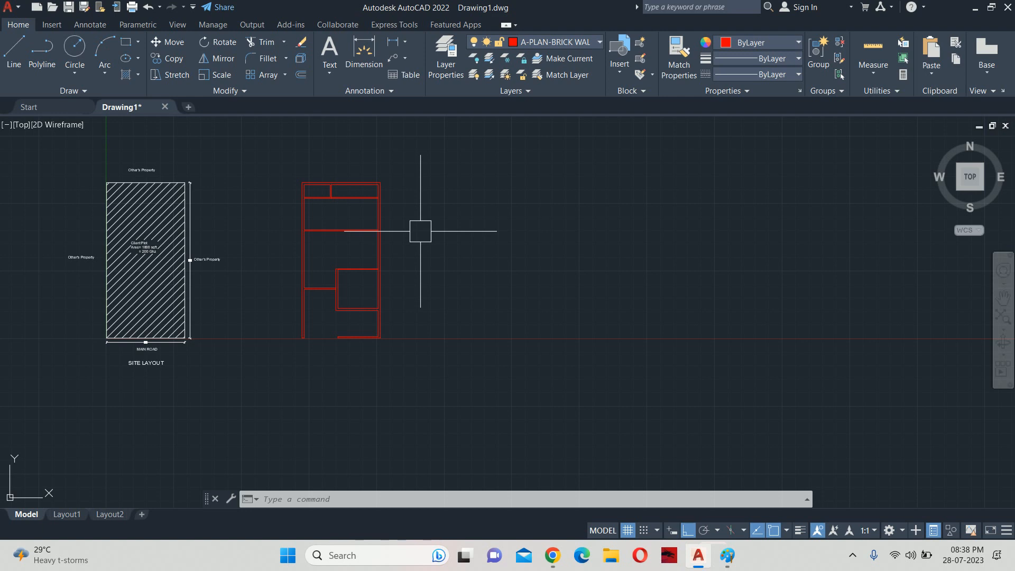
pyautogui.scroll(6, 402, 233)
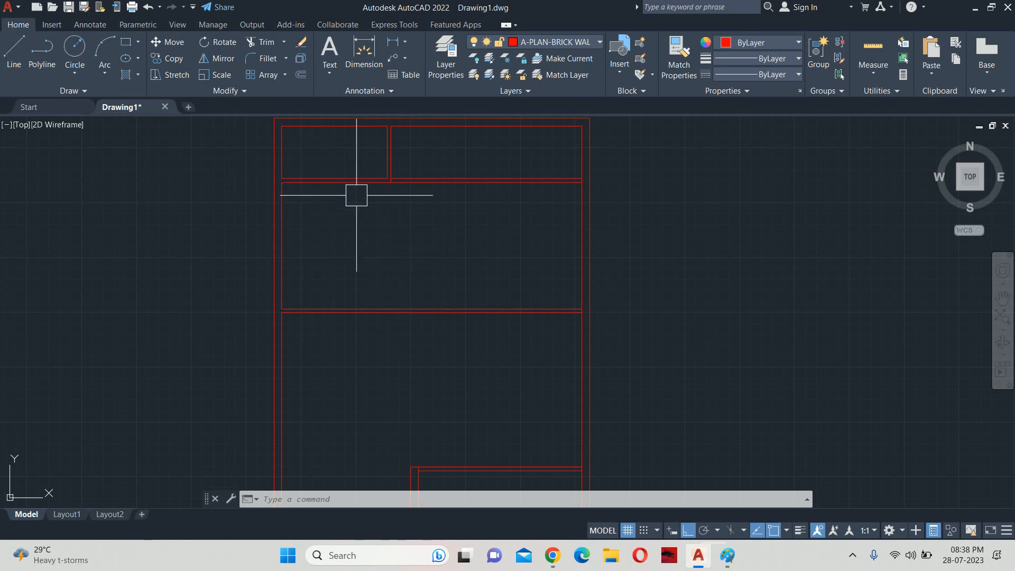
pyautogui.moveTo(444, 215); pyautogui.dragTo(356, 249, button='middle')
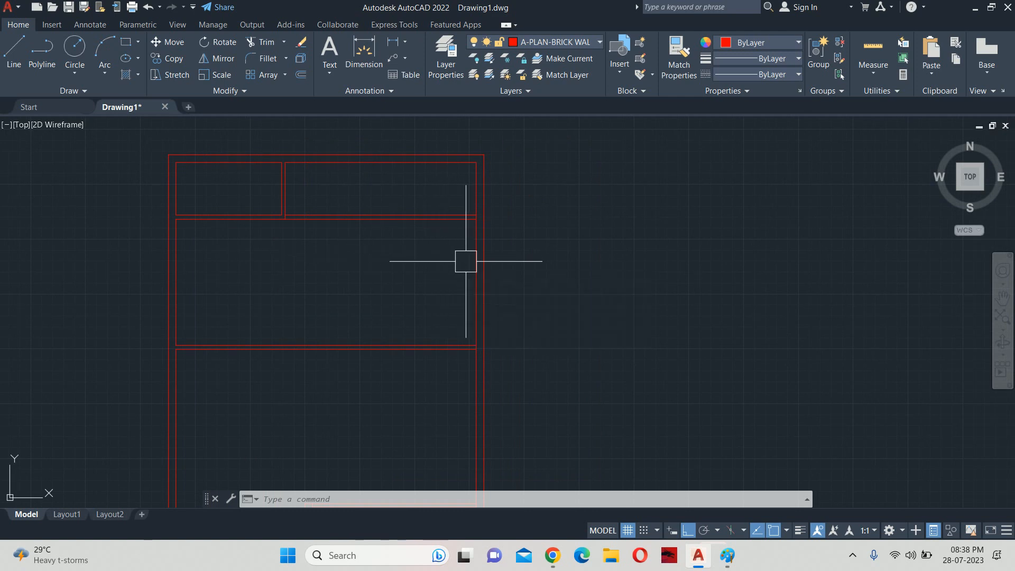
pyautogui.write('o')
pyautogui.press('Return')
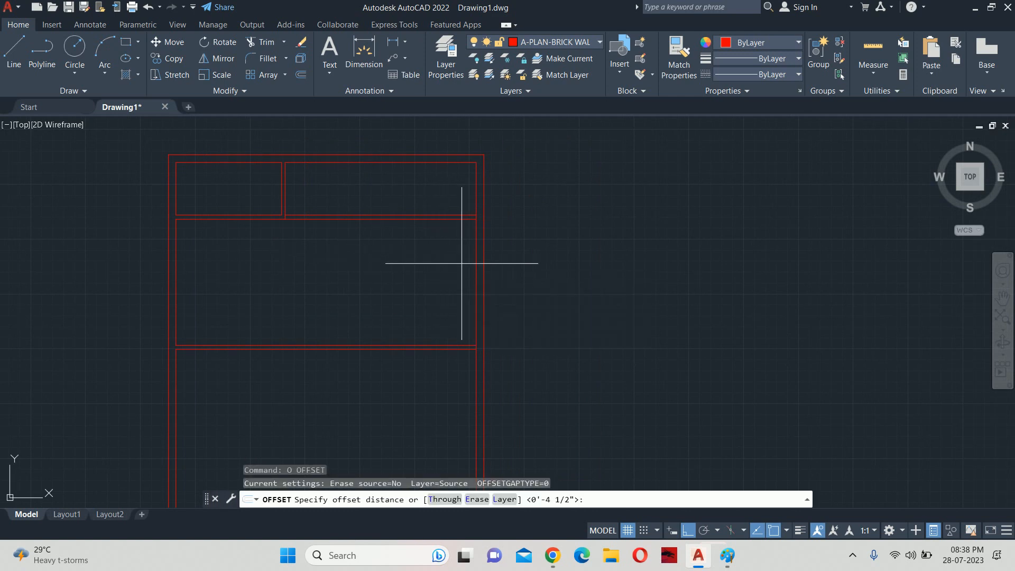
pyautogui.write("9'")
pyautogui.press('Return')
pyautogui.click(463, 269)
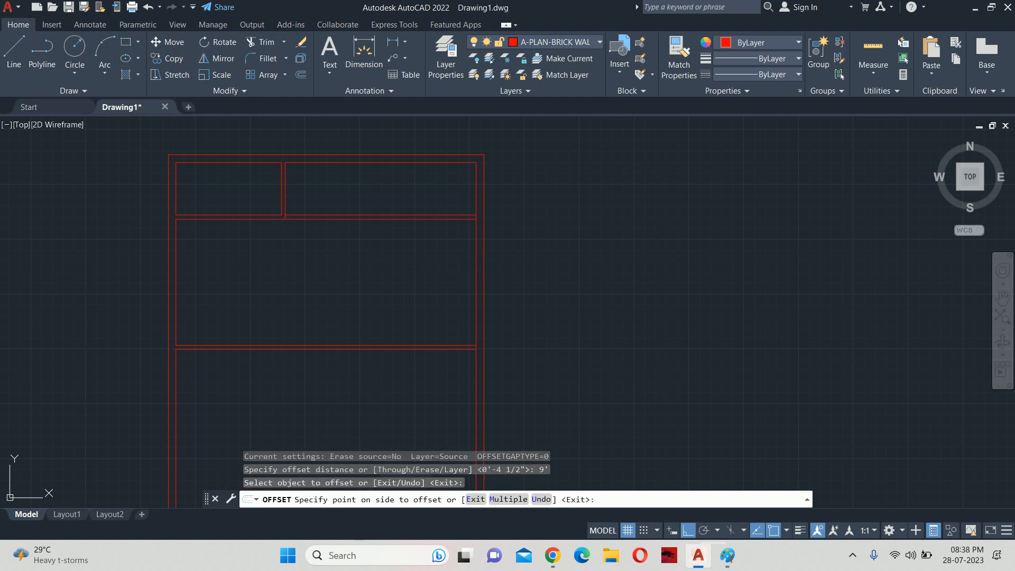
pyautogui.click(403, 288)
pyautogui.press('Return')
pyautogui.press('Escape')
pyautogui.press('Escape')
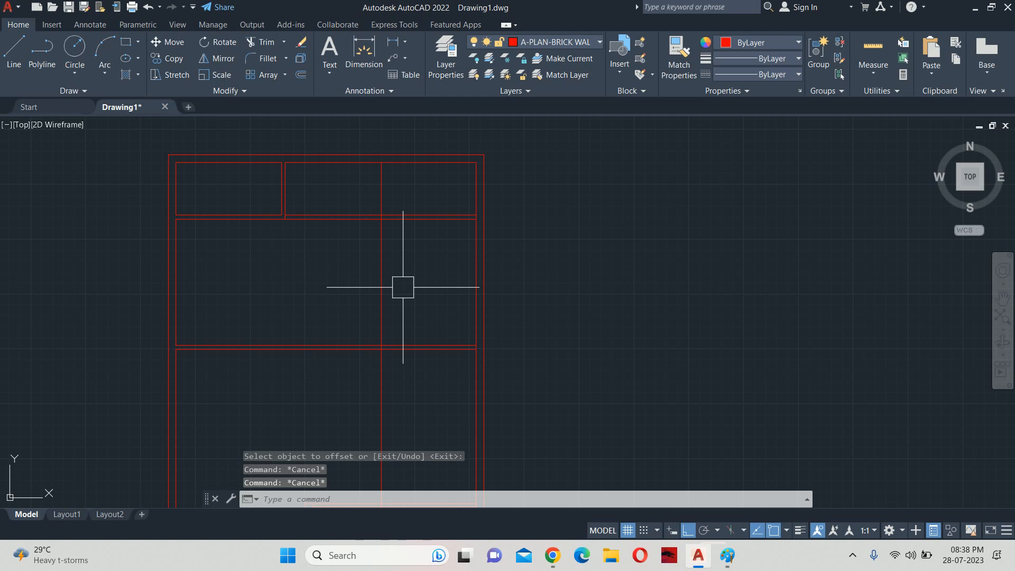
# Step: Offset the line 9 feet from the right wall 4.5 inches to the left to form a partition
pyautogui.press('Escape')
pyautogui.write('o')
pyautogui.press('Return')
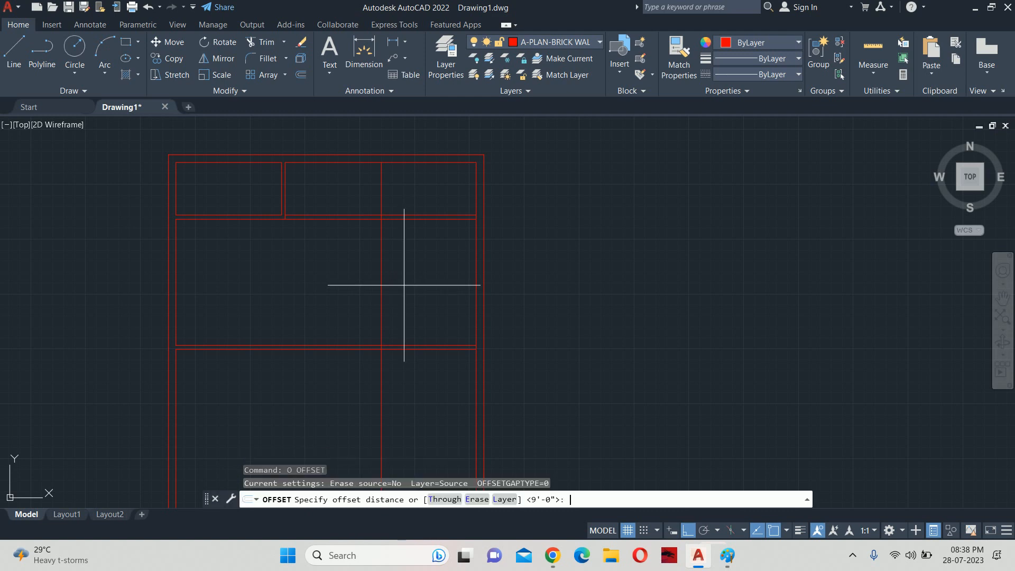
pyautogui.write('4.5')
pyautogui.press('Return')
pyautogui.click(379, 278)
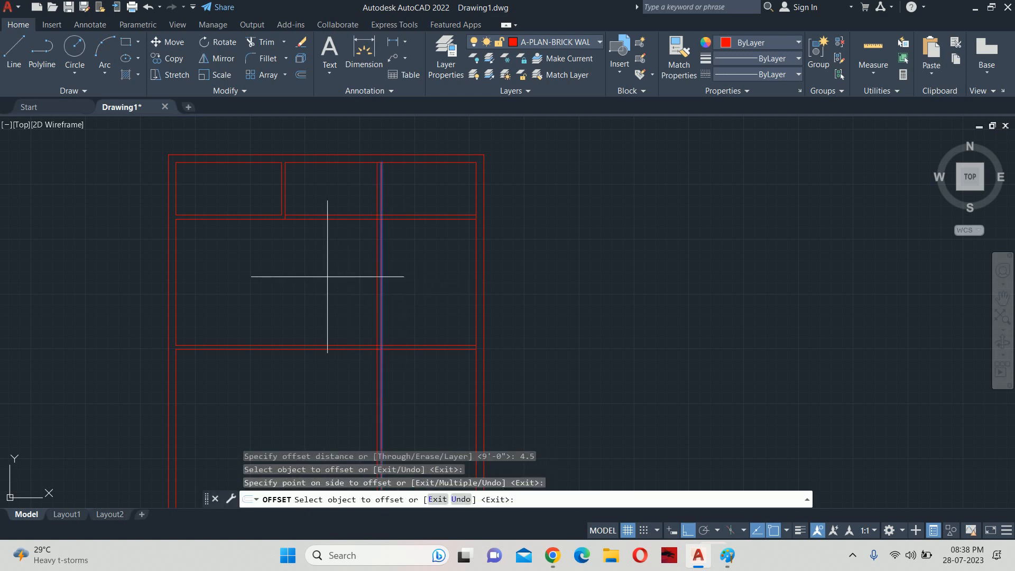
pyautogui.click(328, 280)
pyautogui.press('Escape')
pyautogui.press('Escape')
pyautogui.press('Escape')
# Step: Trim the right-hand vertical partition's lines above the room and open its junction with the upper partition
pyautogui.scroll(4, 376, 220)
pyautogui.write('tr')
pyautogui.press('Return')
pyautogui.press('Return')
pyautogui.click(397, 189)
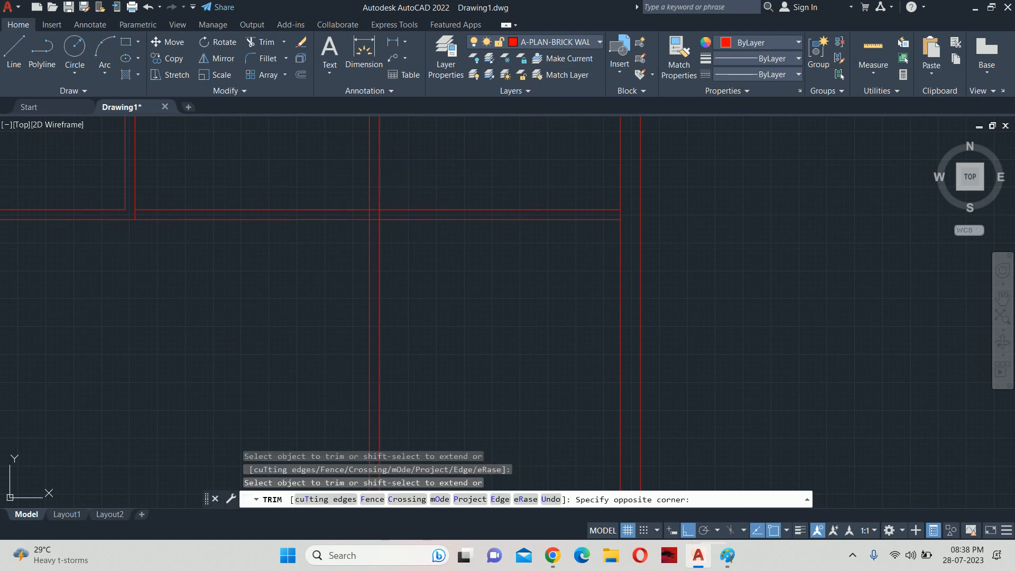
pyautogui.click(347, 184)
pyautogui.scroll(4, 365, 209)
pyautogui.scroll(2, 365, 209)
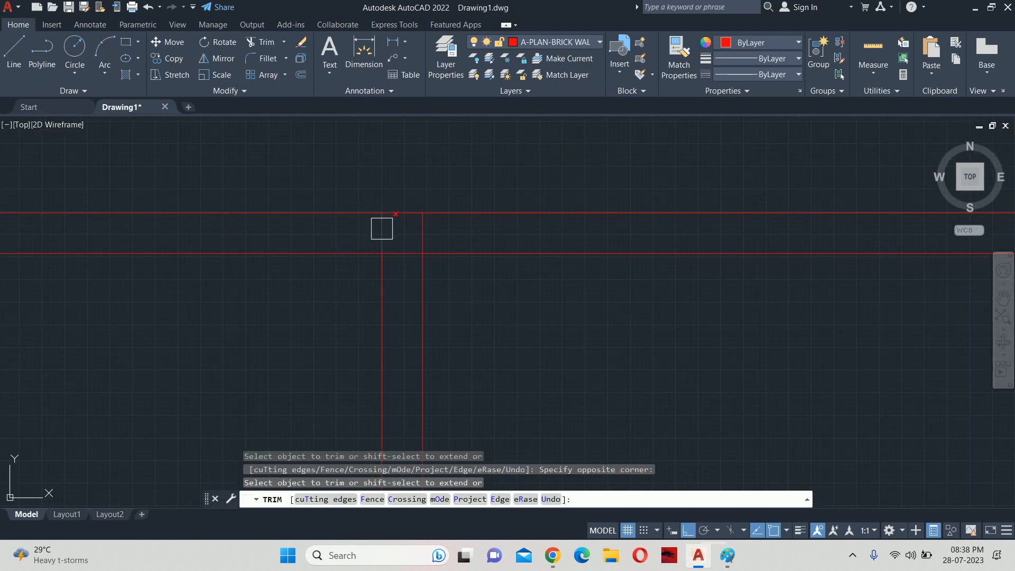
# Step: Trim the right wall's inner line between the two lines of the upper partition
pyautogui.scroll(-8, 407, 255)
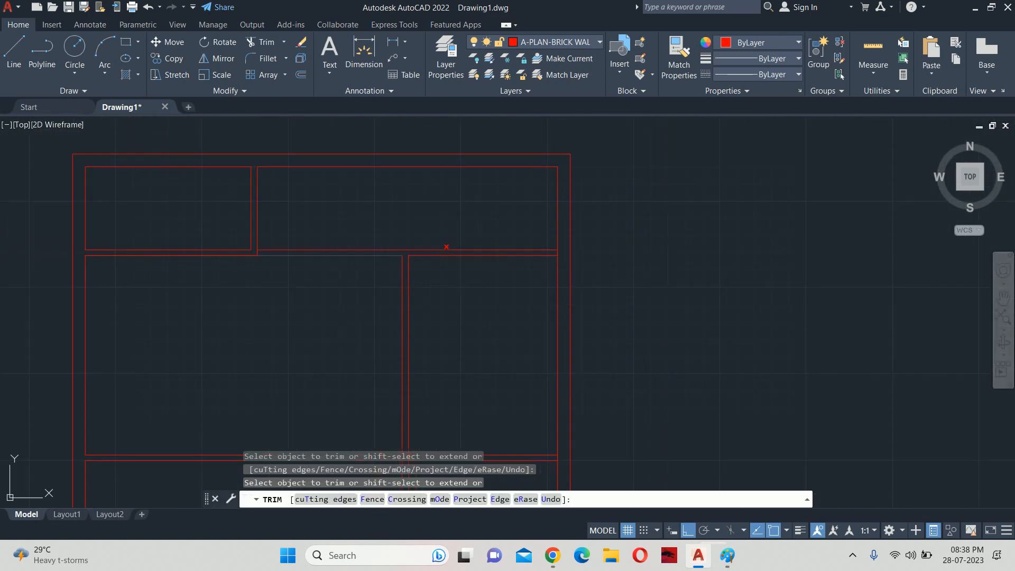
pyautogui.click(566, 255)
pyautogui.scroll(8, 554, 254)
pyautogui.click(564, 254)
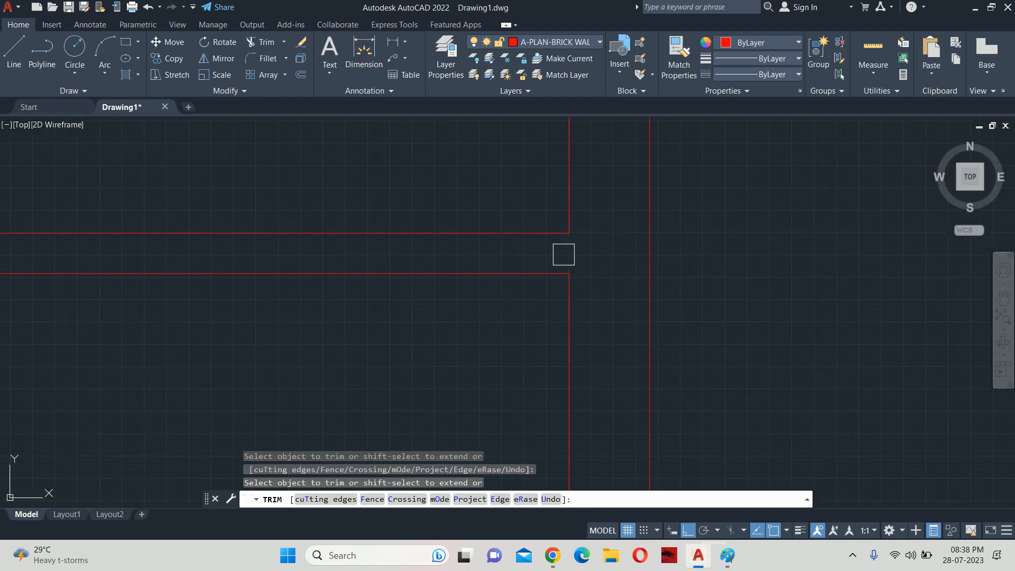
pyautogui.click(568, 254)
# Step: Trim the right wall's inner line between the two lines of the second horizontal partition
pyautogui.scroll(-9, 567, 255)
pyautogui.moveTo(567, 345); pyautogui.dragTo(553, 212, button='middle')
pyautogui.scroll(6, 552, 270)
pyautogui.scroll(6, 555, 272)
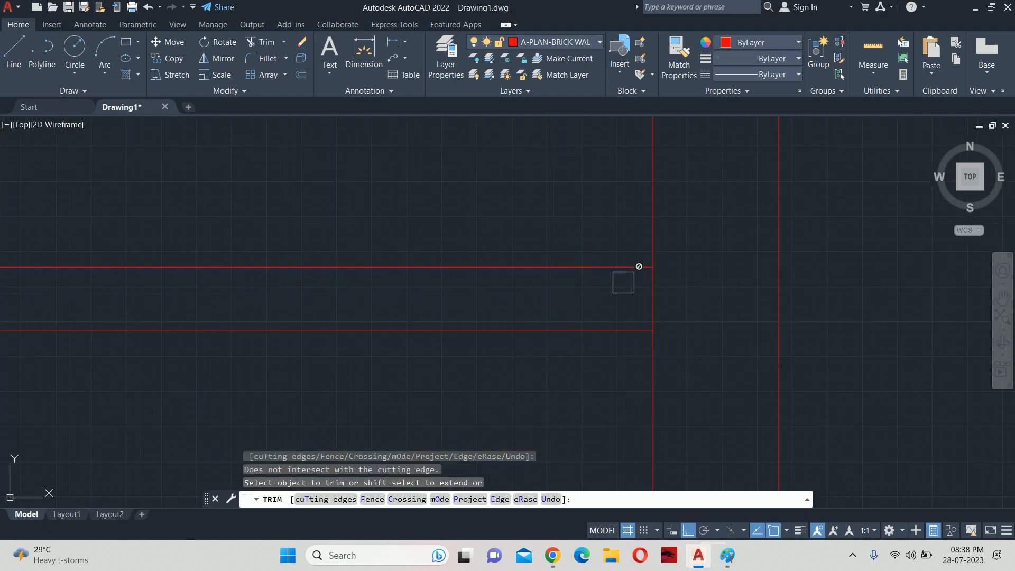
pyautogui.click(652, 291)
# Step: Trim the right-hand vertical partition's lines below the second horizontal partition and clear the overlaps at their junction
pyautogui.scroll(-7, 564, 313)
pyautogui.click(462, 348)
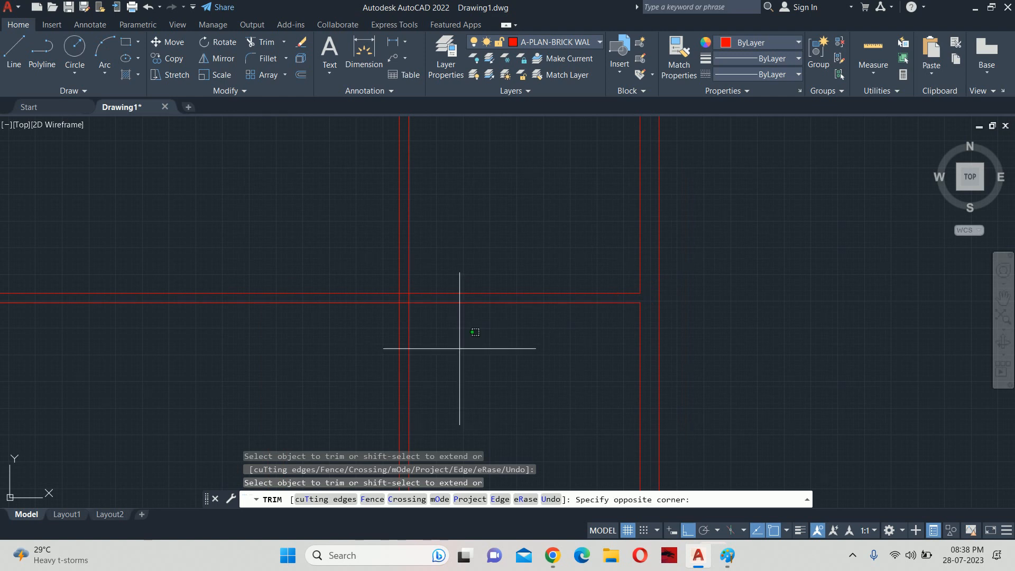
pyautogui.click(379, 336)
pyautogui.scroll(6, 396, 313)
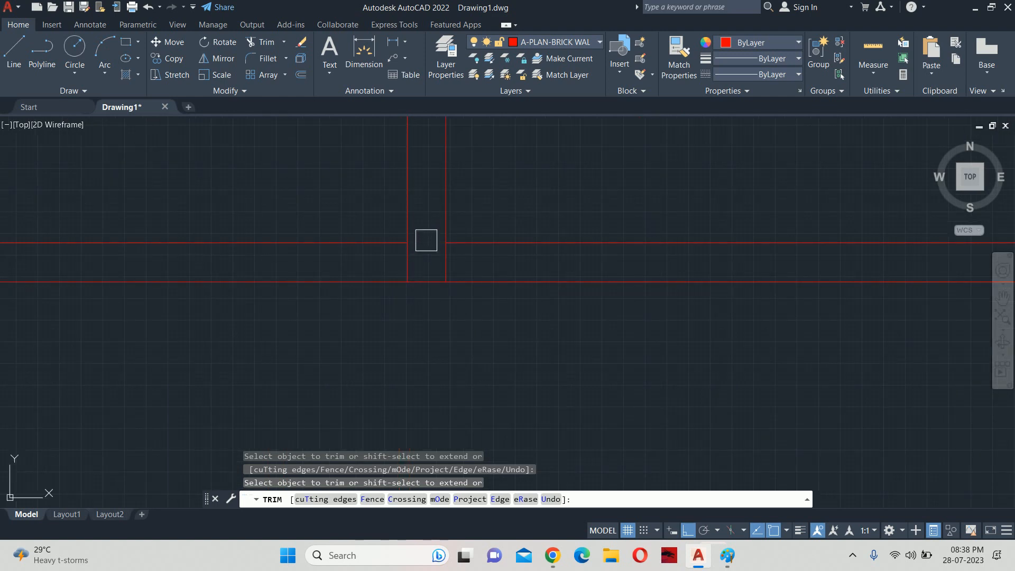
pyautogui.click(445, 262)
pyautogui.scroll(-14, 447, 261)
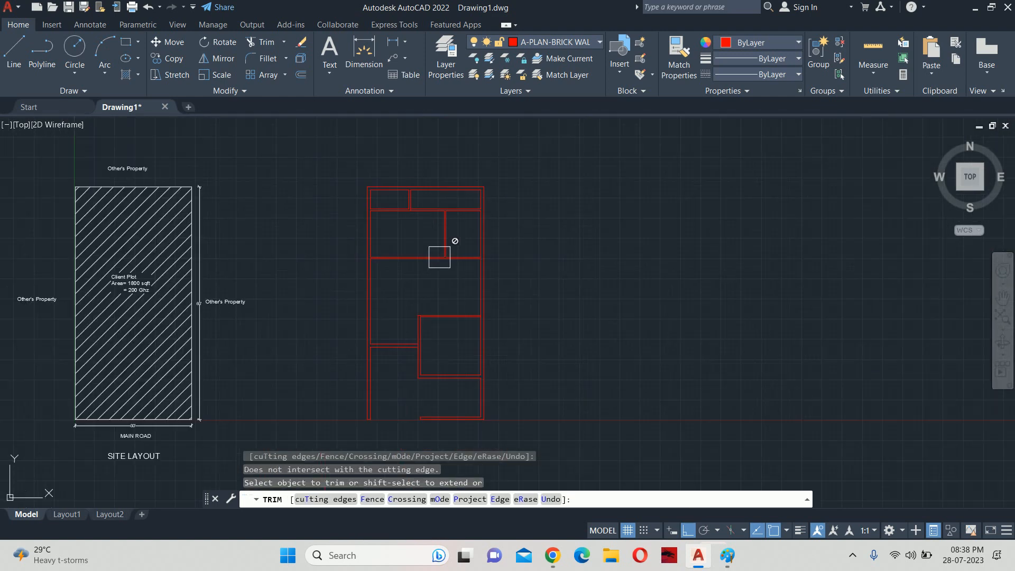
pyautogui.moveTo(422, 263); pyautogui.dragTo(444, 266, button='middle')
pyautogui.scroll(4, 448, 230)
pyautogui.press('Escape')
pyautogui.press('Escape')
# Step: Place a linear dimension for the bottom edge of the room left of the new partition and select that dimension
pyautogui.scroll(2, 448, 231)
pyautogui.write('DLI')
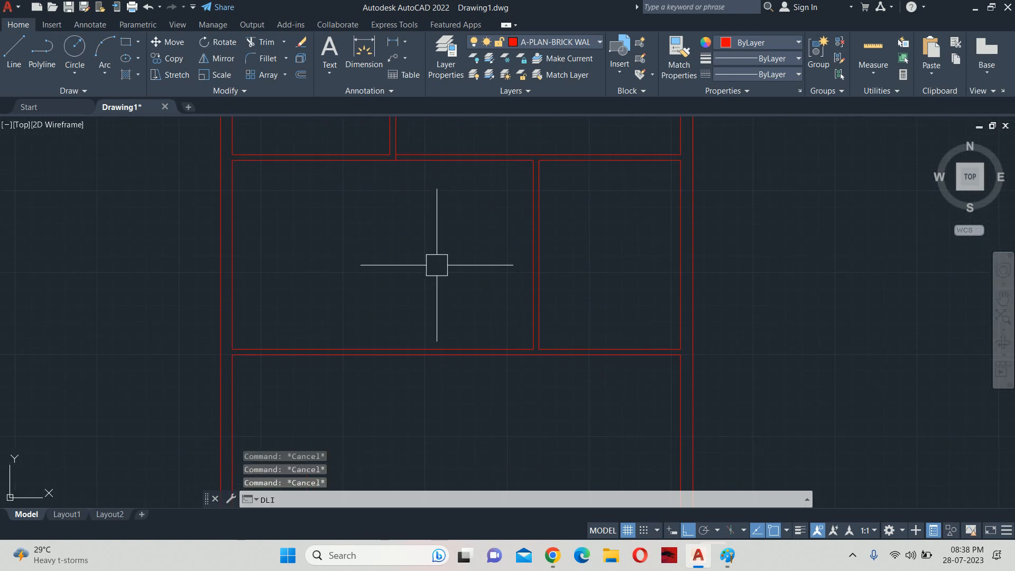
pyautogui.press('Return')
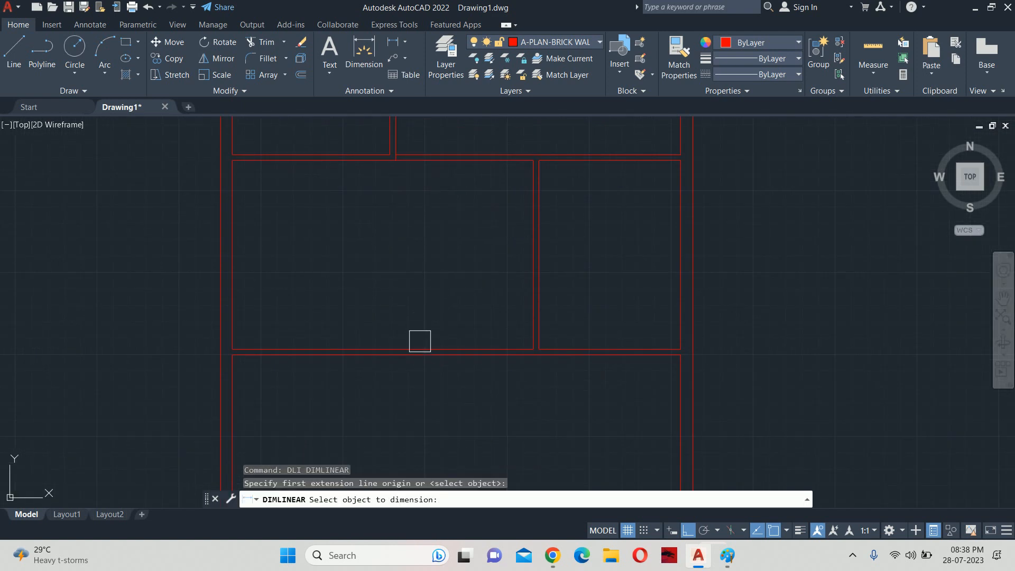
pyautogui.click(419, 341)
pyautogui.click(414, 318)
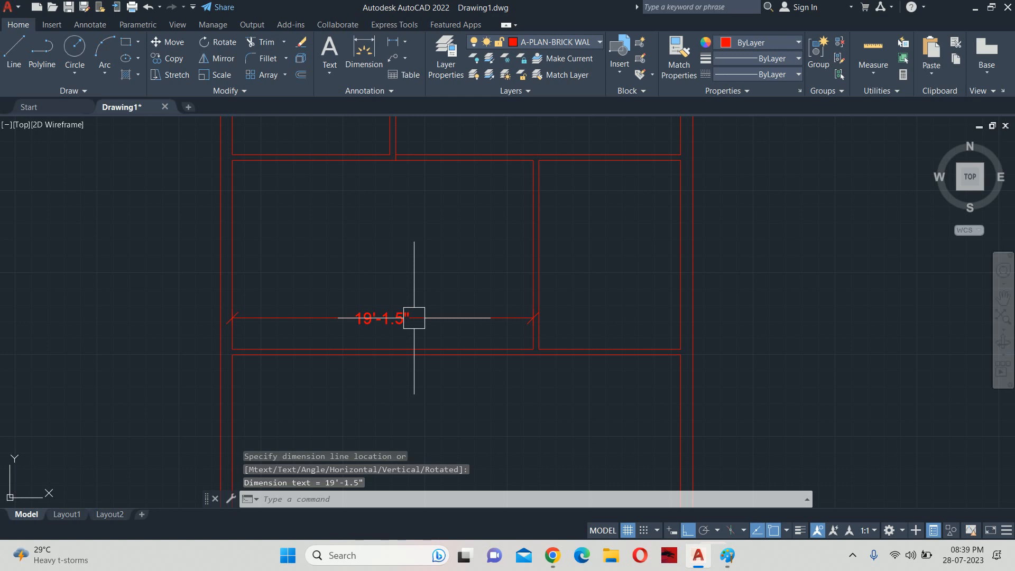
pyautogui.press('Escape')
pyautogui.press('Escape')
pyautogui.click(411, 317)
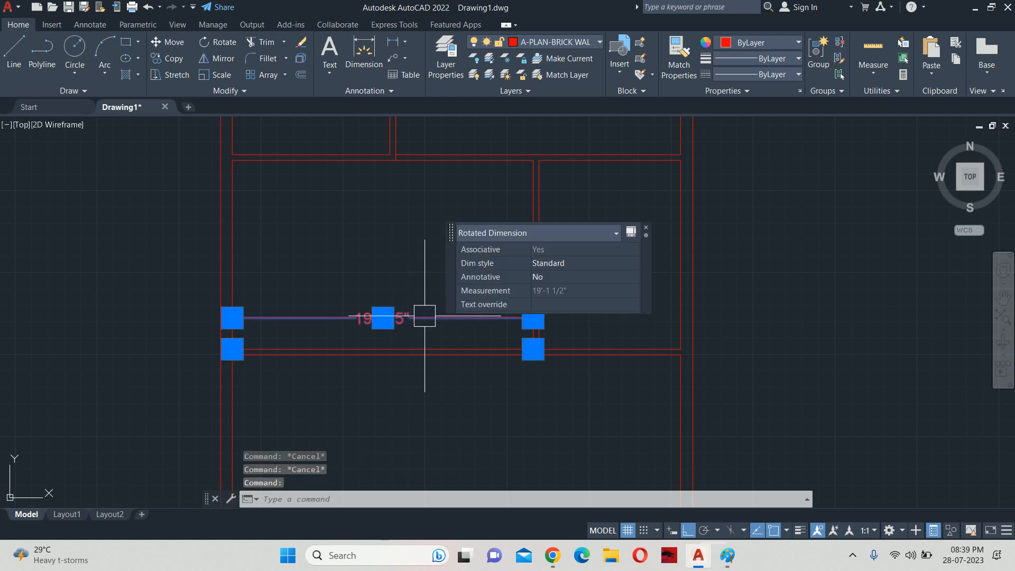
# Step: Delete the selected linear dimension from the room left of the right-hand vertical partition
pyautogui.press('Delete')
pyautogui.press('Escape')
pyautogui.press('Escape')
pyautogui.write('O')
pyautogui.press('Return')
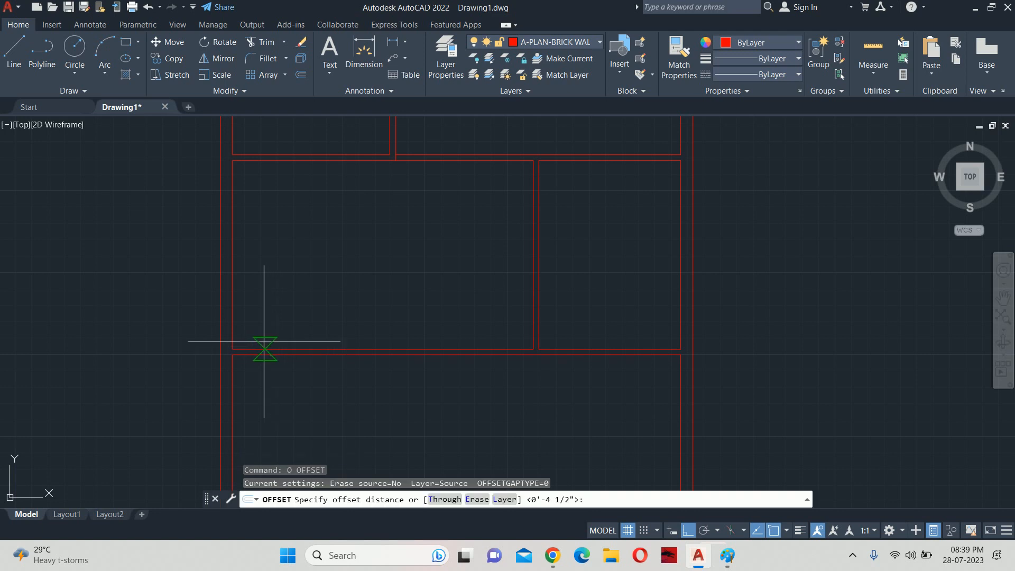
pyautogui.press('Escape')
pyautogui.press('Escape')
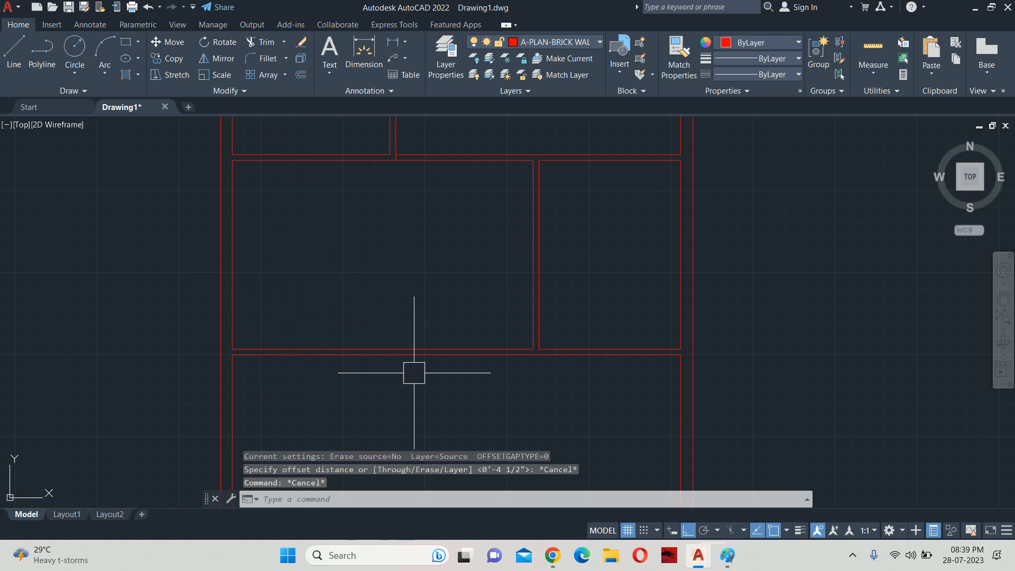
# Step: Examine the room layout from the rear wall down to the rooms below the second horizontal partition
pyautogui.scroll(-4, 444, 322)
pyautogui.moveTo(444, 322); pyautogui.dragTo(427, 278, button='middle')
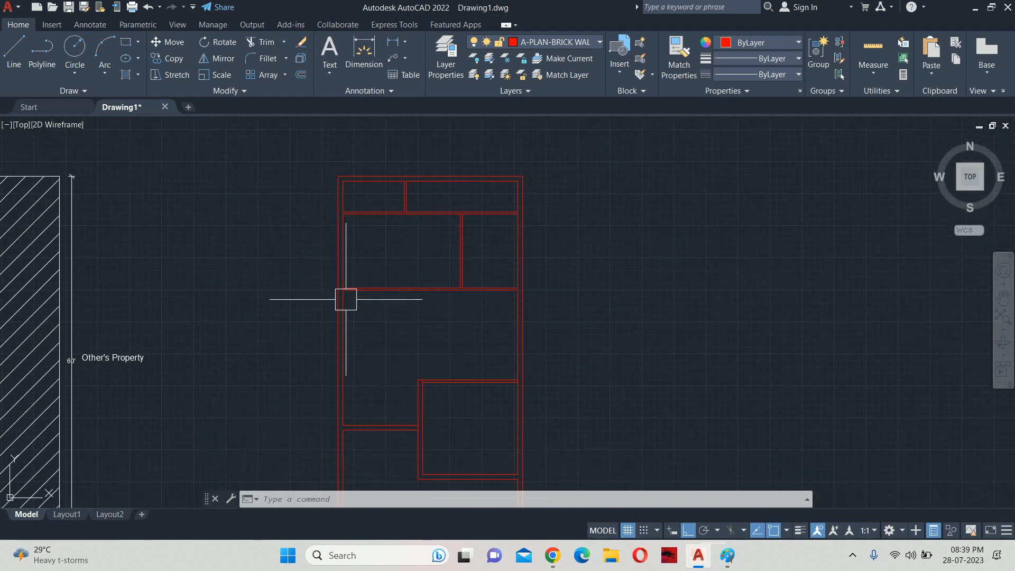
pyautogui.scroll(2, 349, 289)
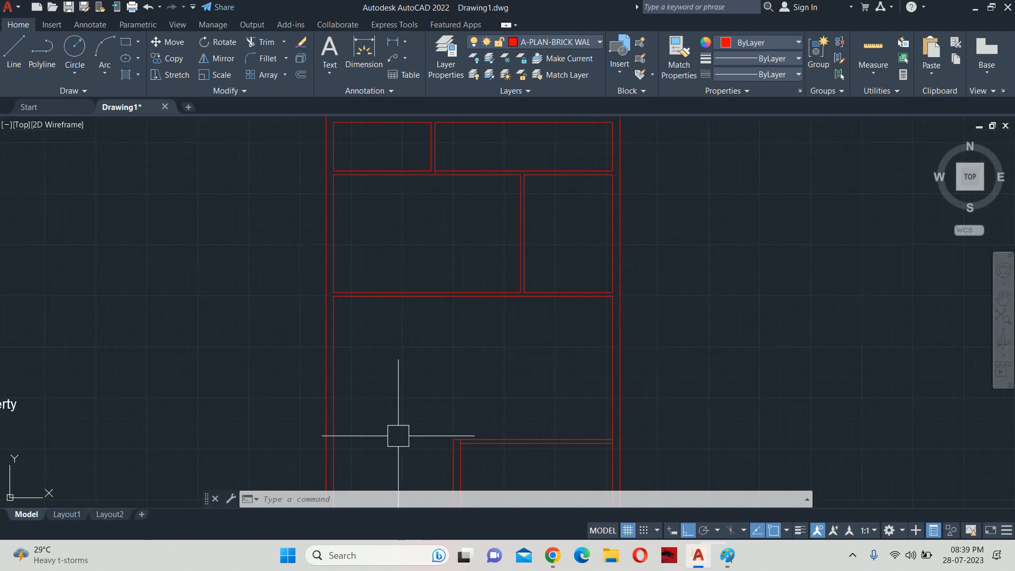
pyautogui.moveTo(397, 436); pyautogui.dragTo(377, 308, button='middle')
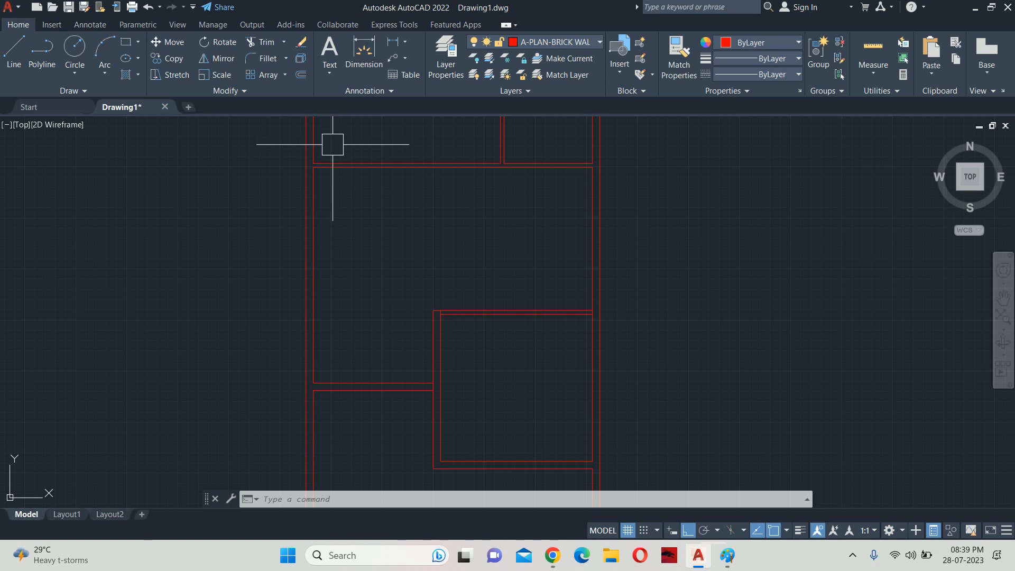
pyautogui.moveTo(332, 144); pyautogui.dragTo(330, 158, button='middle')
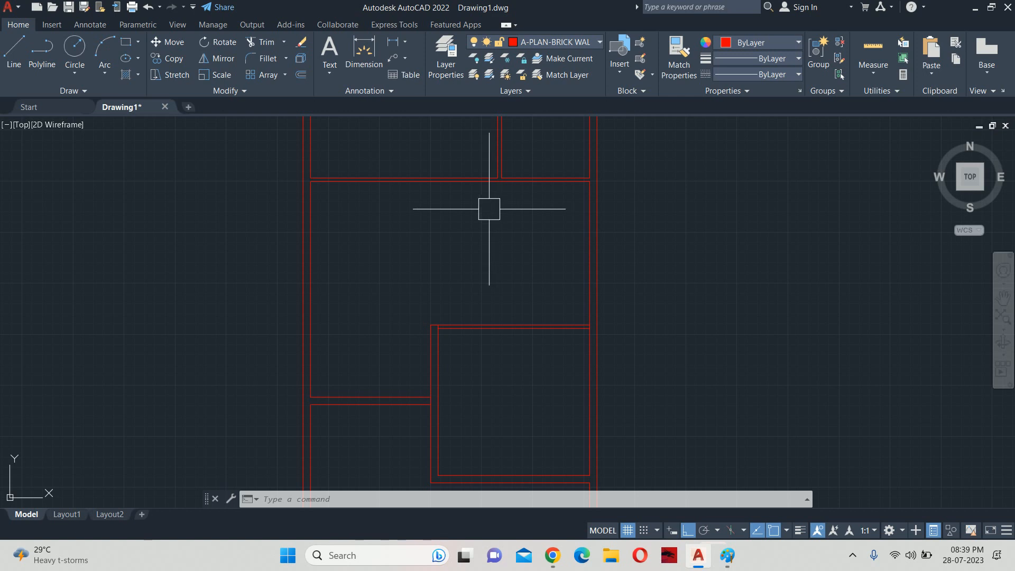
pyautogui.moveTo(489, 208); pyautogui.dragTo(469, 319, button='middle')
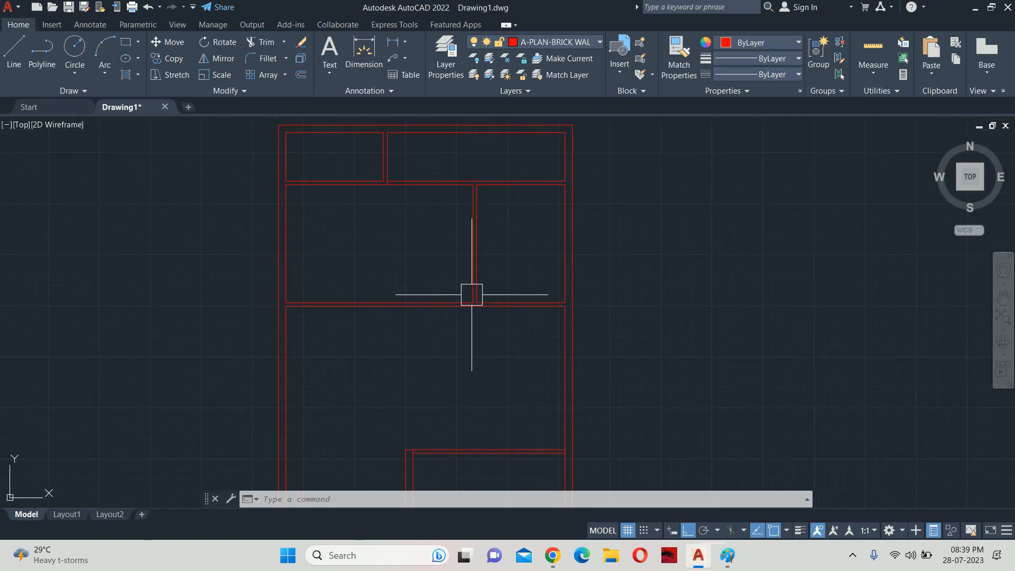
pyautogui.moveTo(471, 294); pyautogui.dragTo(459, 320, button='middle')
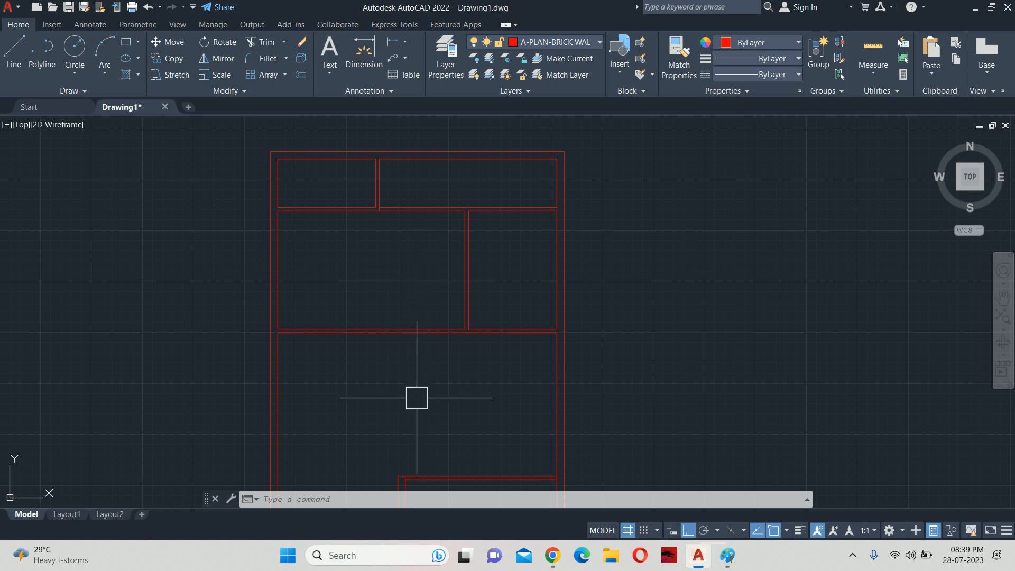
pyautogui.scroll(-3, 420, 233)
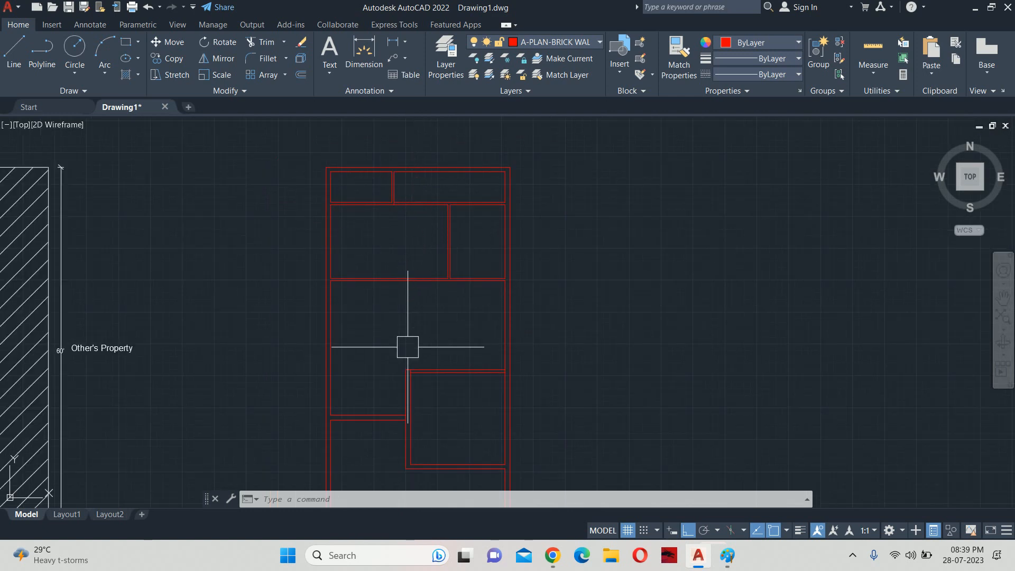
pyautogui.scroll(2, 421, 211)
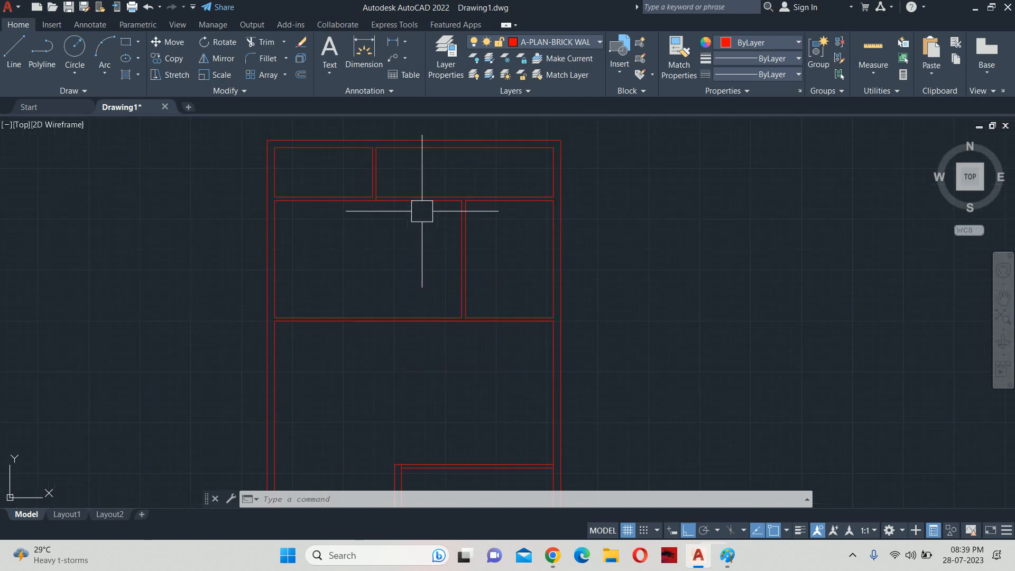
pyautogui.moveTo(458, 229); pyautogui.dragTo(449, 263, button='middle')
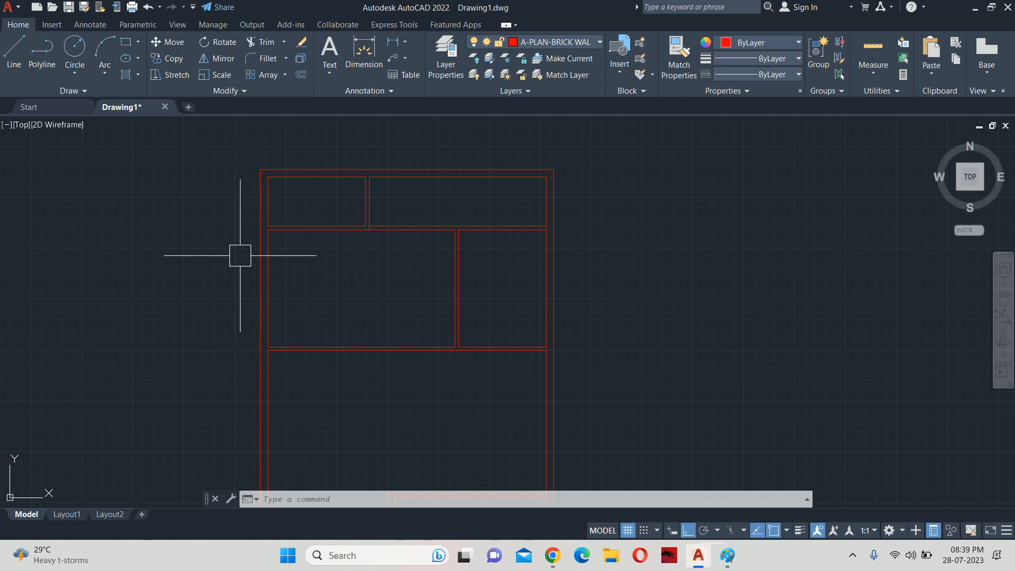
# Step: Offset the left wall's inner line 5' inward in the large room between the two horizontal partitions
pyautogui.write('O')
pyautogui.press('Return')
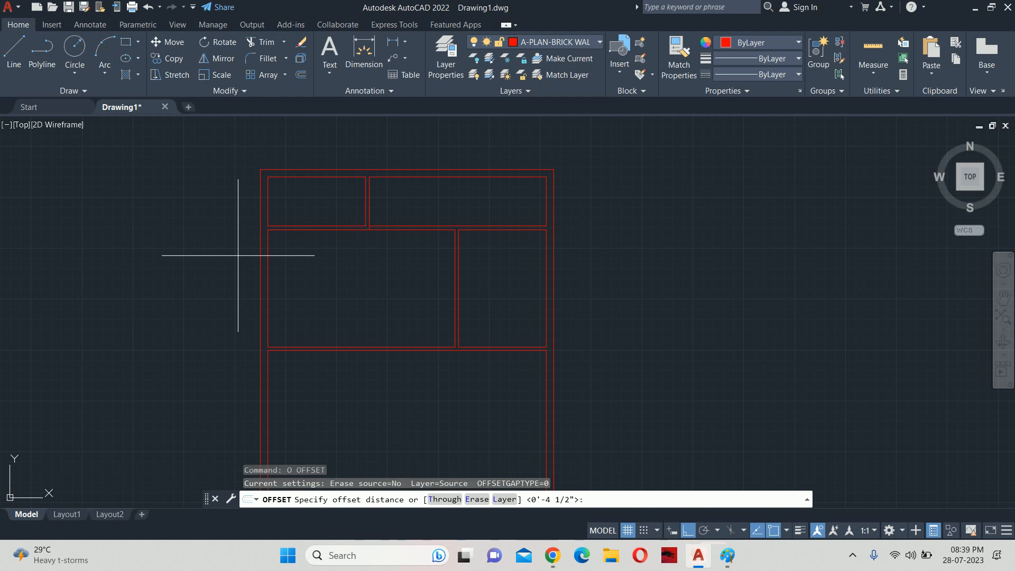
pyautogui.write("5'")
pyautogui.press('Return')
pyautogui.scroll(3, 268, 297)
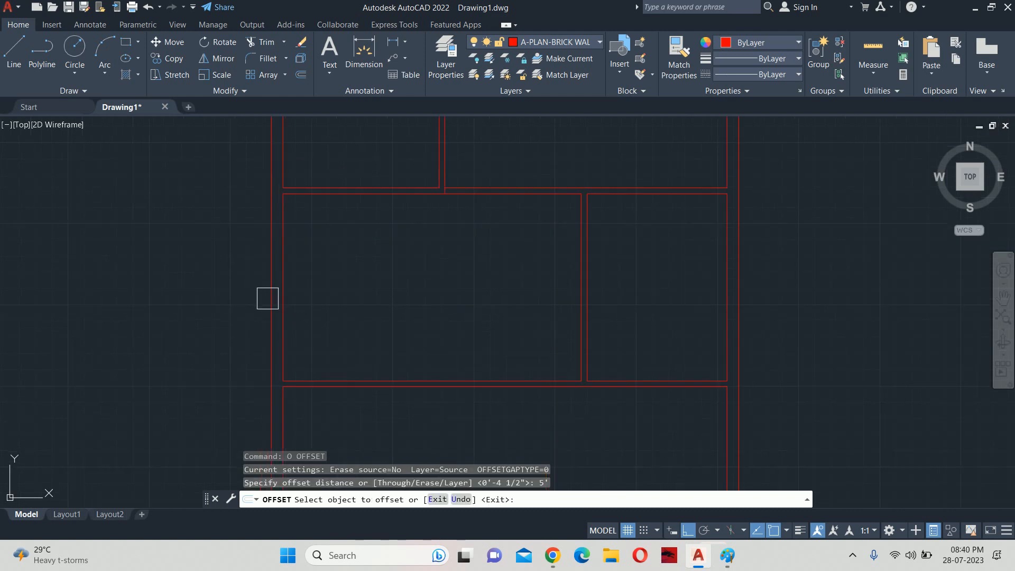
pyautogui.scroll(-3, 282, 295)
pyautogui.click(290, 294)
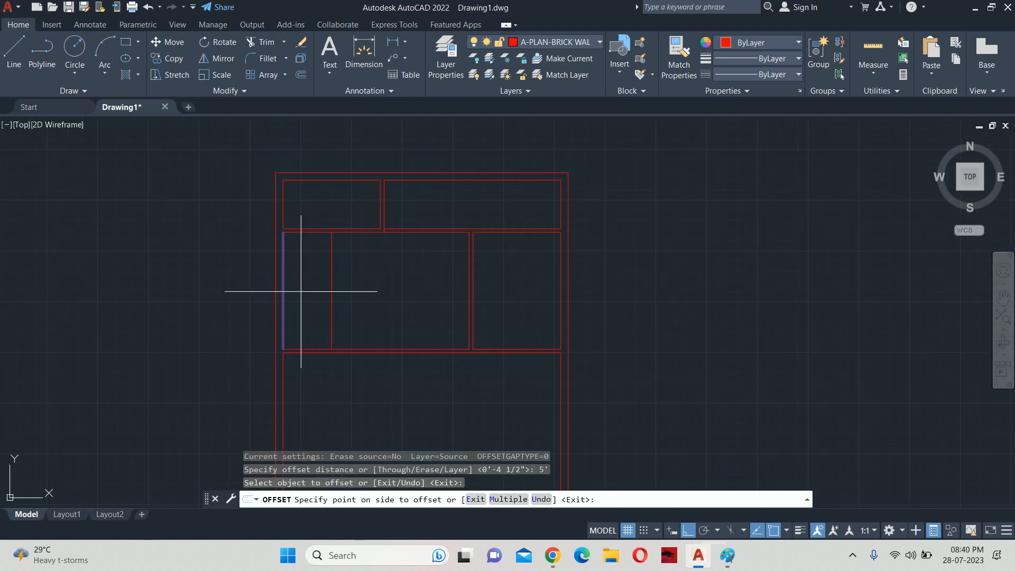
pyautogui.click(302, 290)
pyautogui.press('Return')
# Step: Offset the new vertical line 4.5 inches to its right to form the second face of the partition
pyautogui.press('Return')
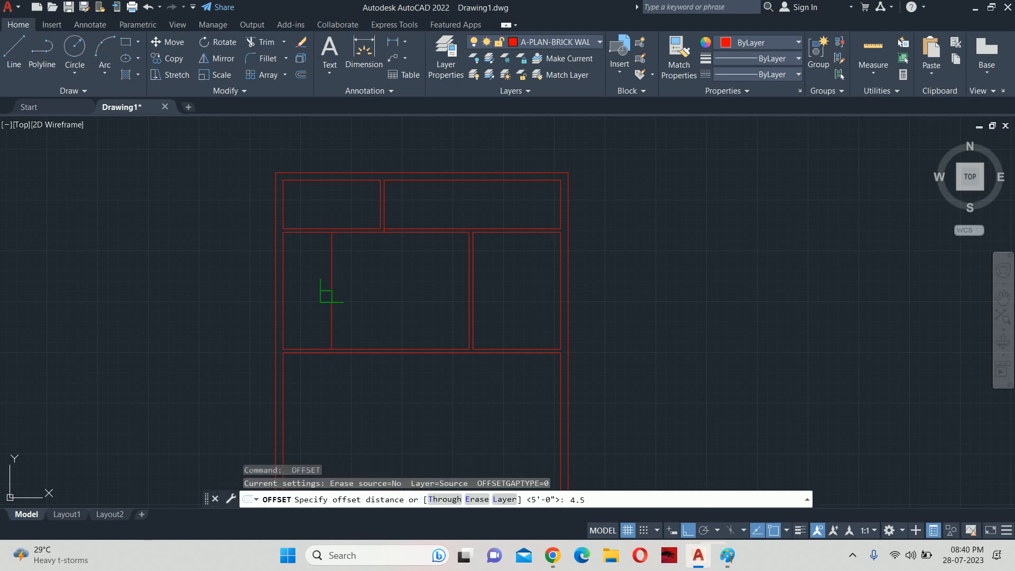
pyautogui.write('4.5')
pyautogui.press('Return')
pyautogui.click(332, 287)
pyautogui.click(353, 285)
pyautogui.press('Escape')
pyautogui.press('Escape')
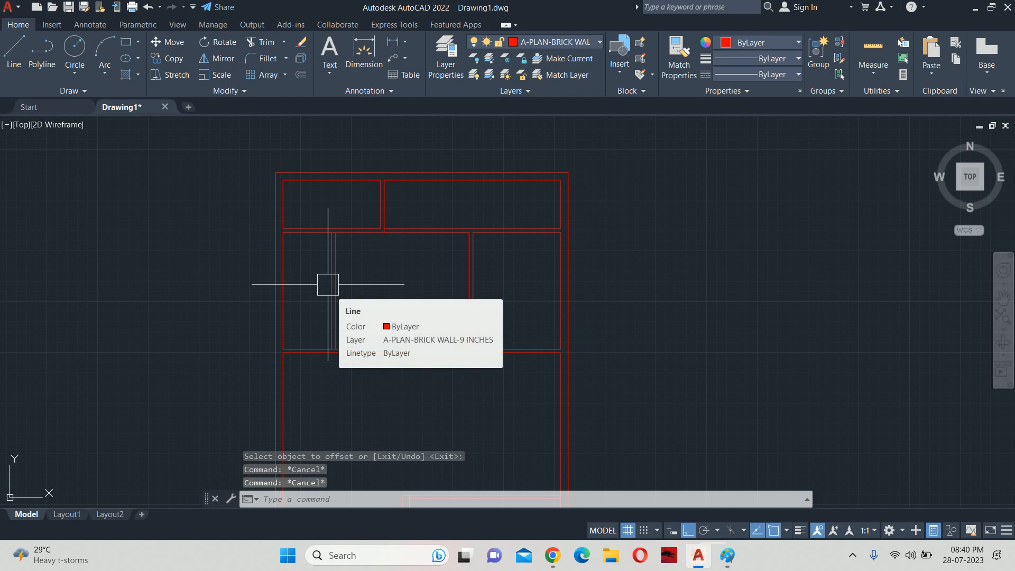
pyautogui.press('Escape')
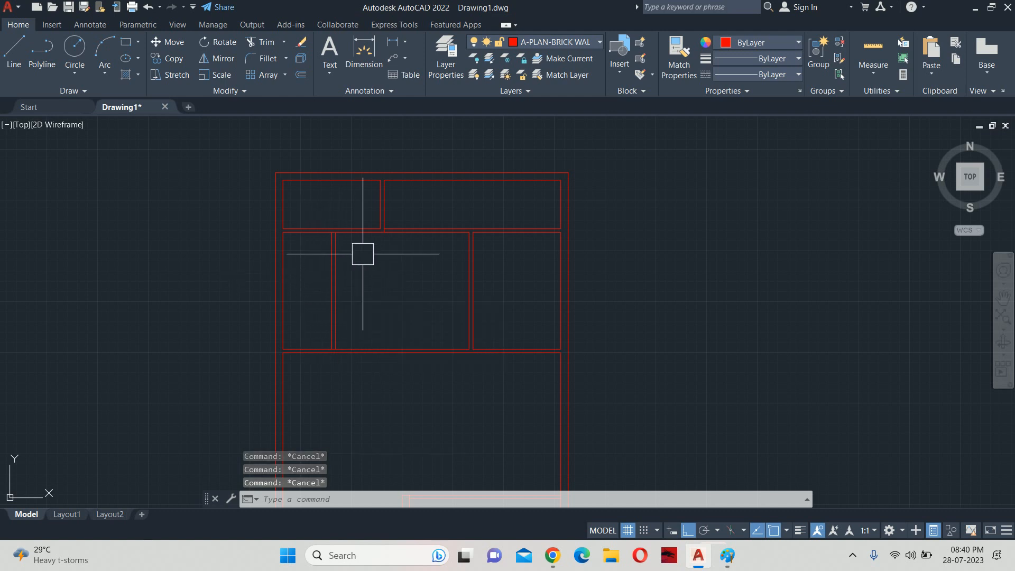